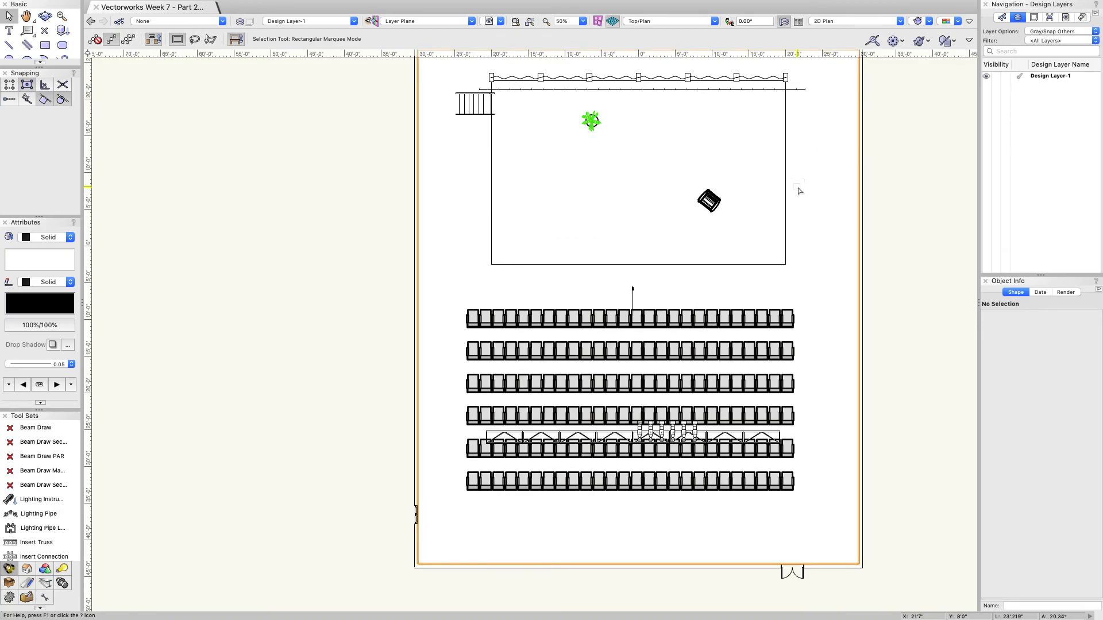
Step: Orbit from Top/Plan into a 3D orthogonal view of the truss and its hanging fixtures
click(45, 16)
mouse_move(601, 391)
mouse_down()
mouse_move(468, 327)
mouse_move(338, 315)
mouse_move(387, 288)
mouse_move(499, 362)
mouse_move(609, 393)
mouse_move(487, 322)
mouse_move(475, 283)
mouse_move(604, 371)
mouse_up()
scroll(485, 127, up, 3)
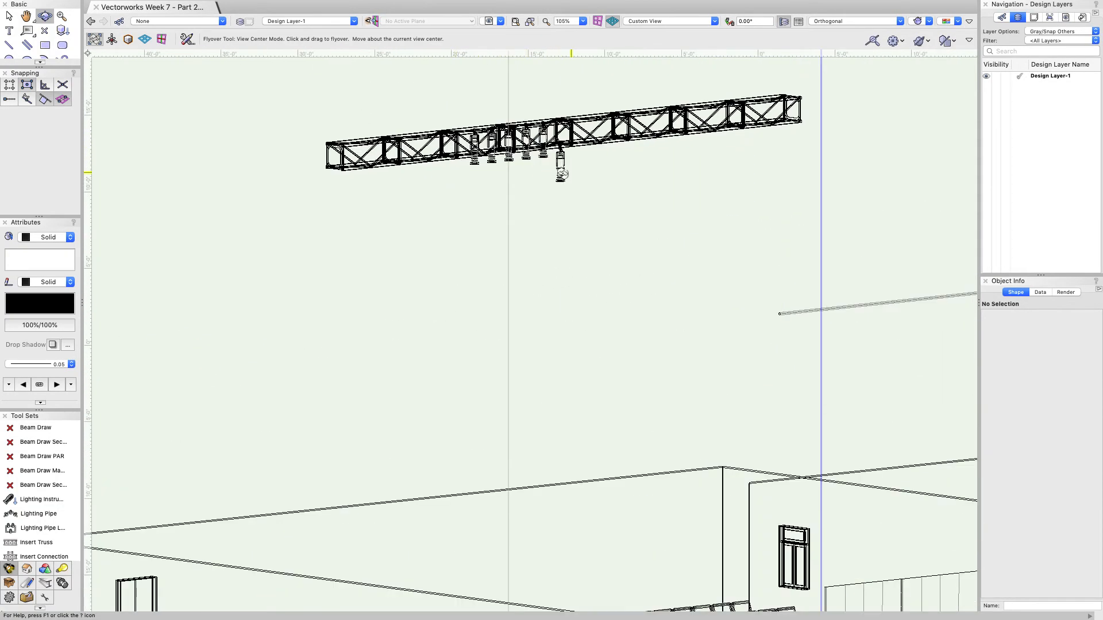
Step: Select the five truss fixtures and set their Z hang height to 35'0"
click(8, 16)
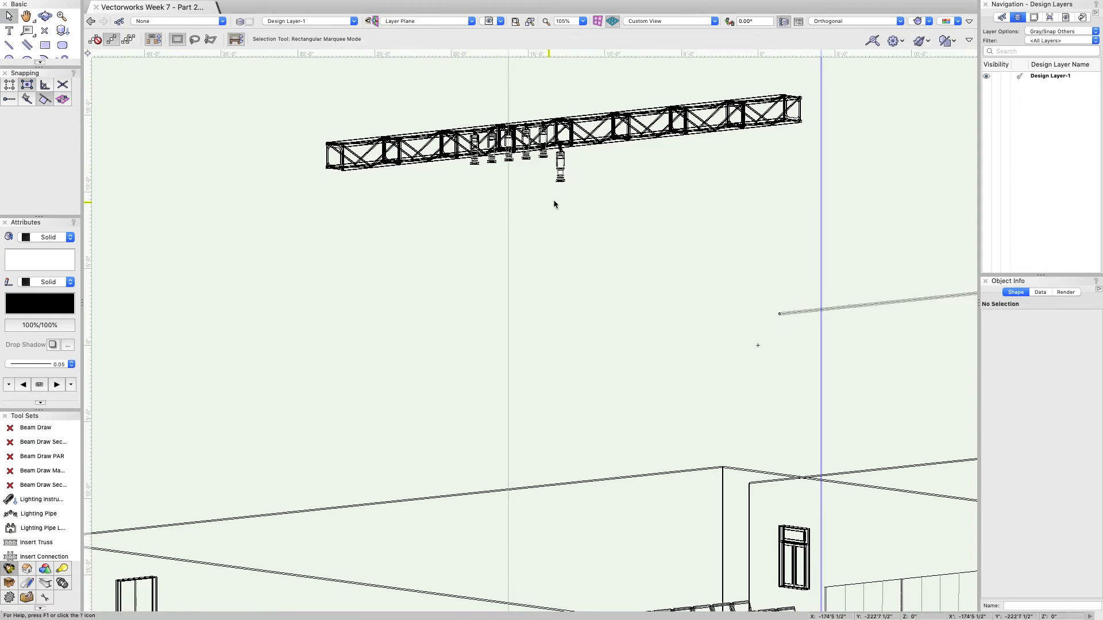
click(560, 165)
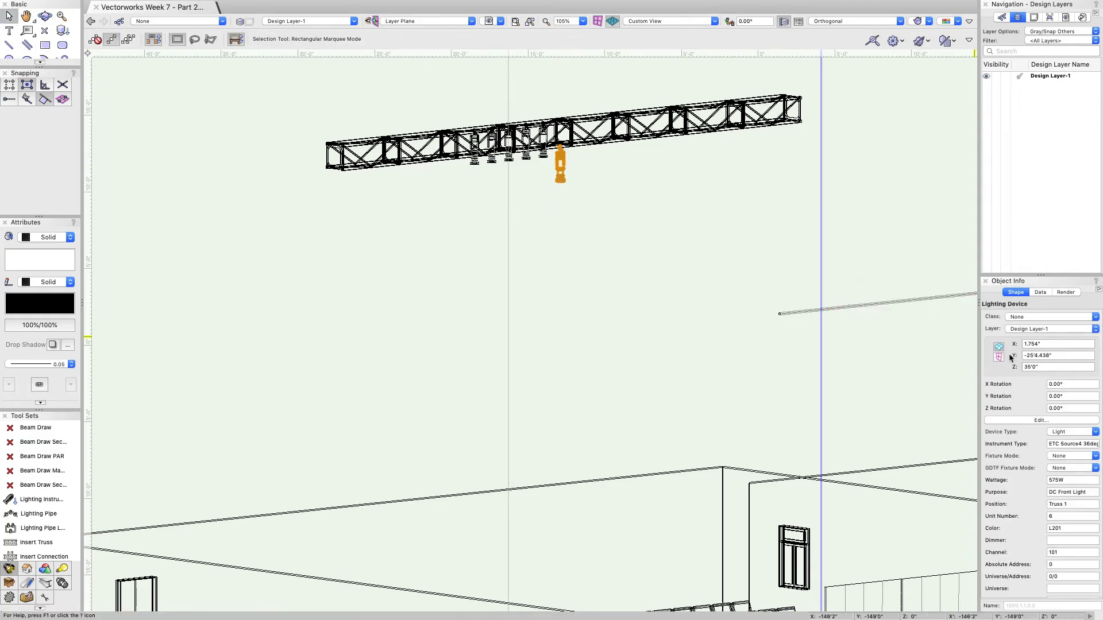
click(532, 137)
shift+click(510, 150)
shift+click(492, 151)
shift+click(475, 153)
shift+click(476, 154)
click(1052, 367)
text(35)
key(Return)
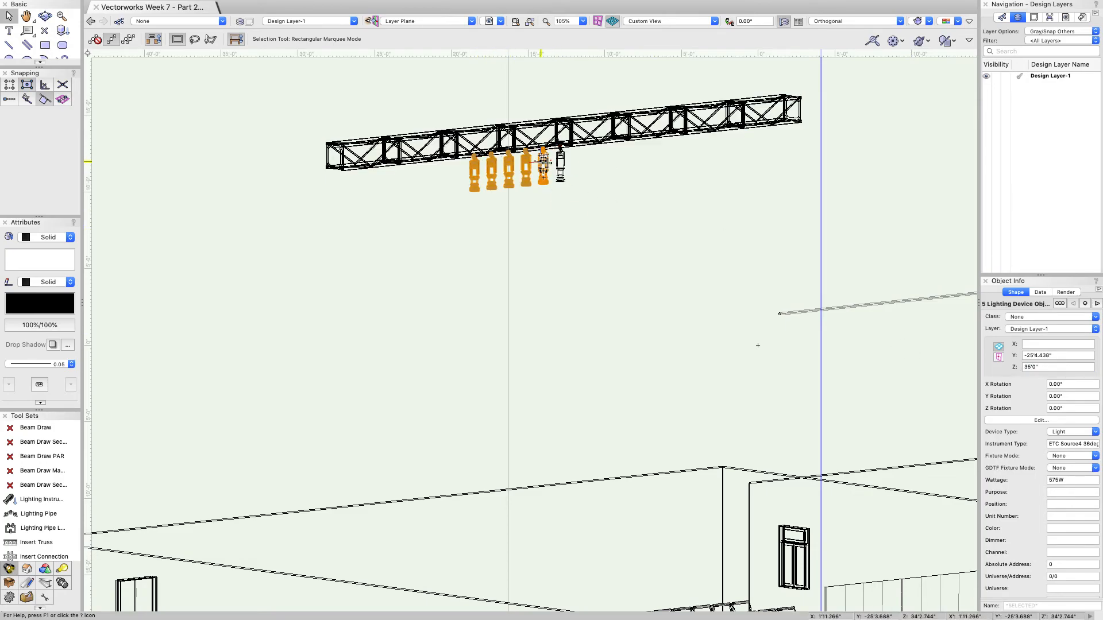
Step: Deselect the fixtures and orbit the model to check them at their new height
click(227, 151)
click(43, 17)
drag(292, 237, 588, 273)
click(849, 21)
Step: Switch to 2D Plan projection and zoom out to show the stage, truss and seating
click(847, 33)
scroll(644, 174, down, 6)
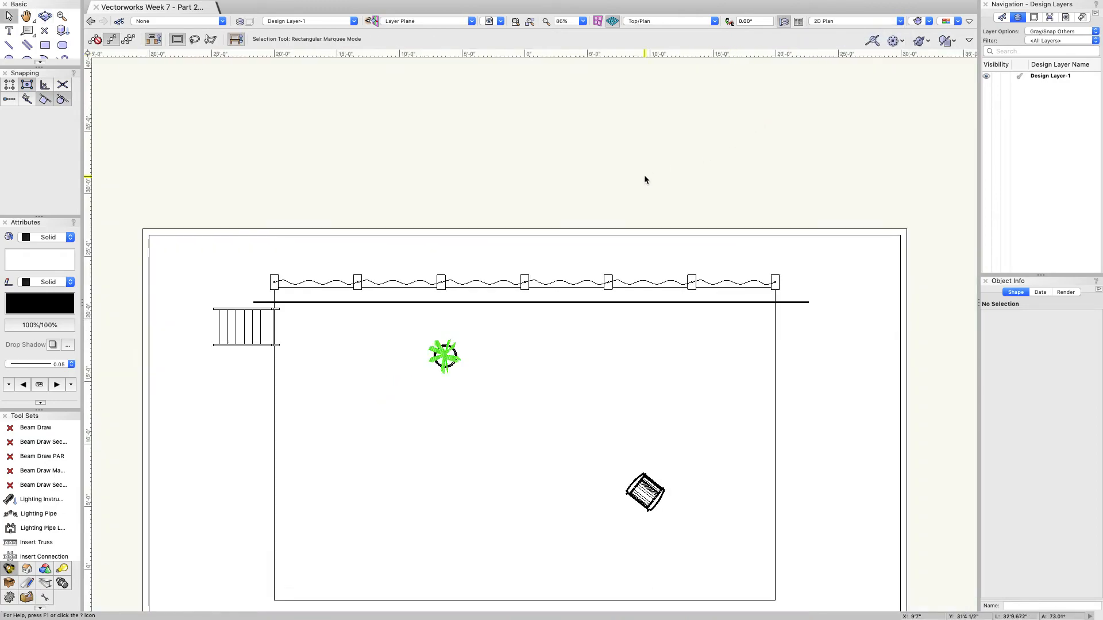
scroll(611, 272, up, 2)
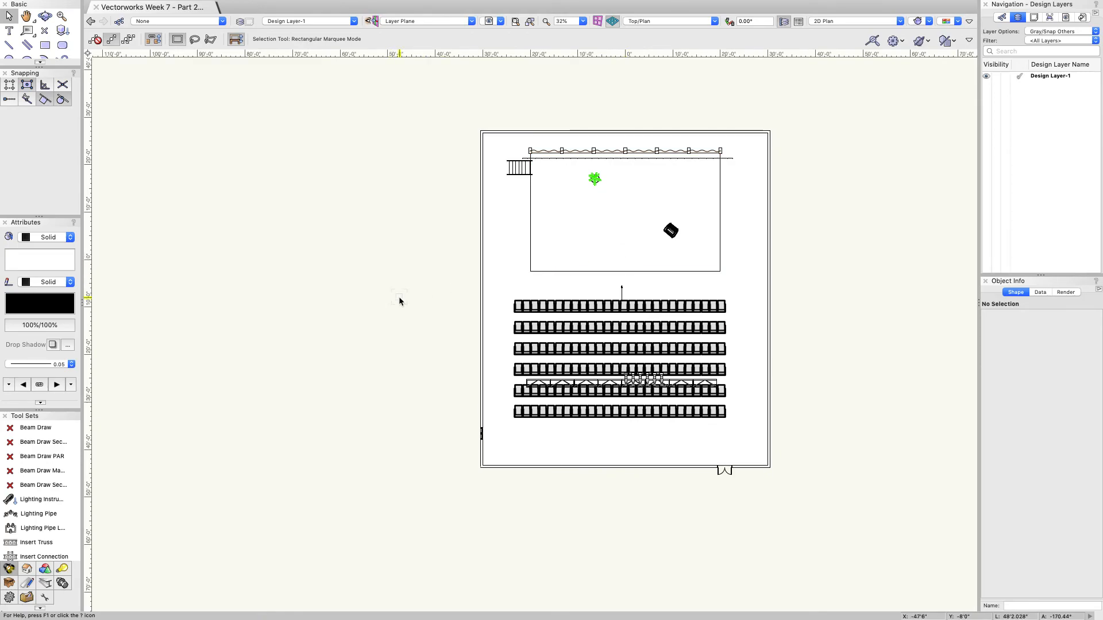
scroll(21, 456, down, 5)
scroll(23, 459, down, 3)
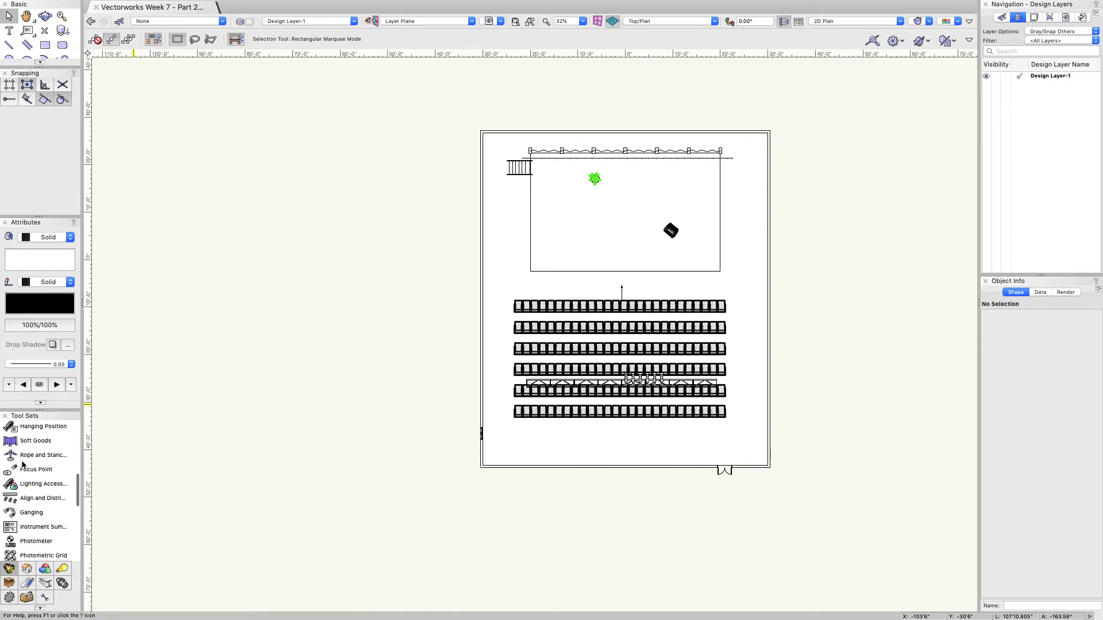
Step: Place a focus point named F/L DC at downstage centre with a 6'0" focus height
click(34, 470)
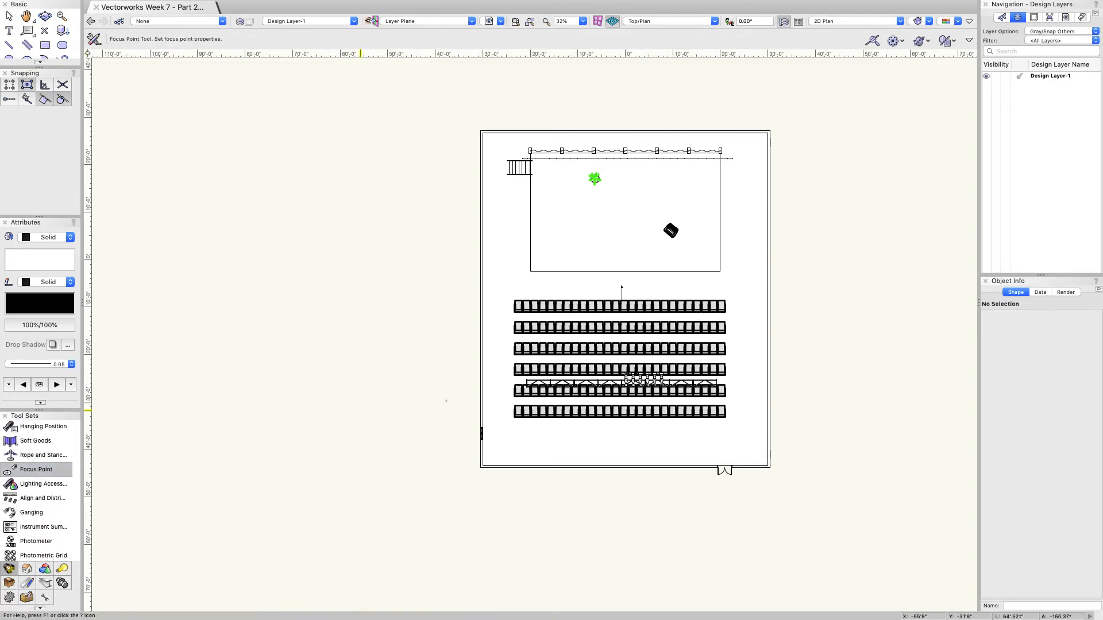
click(625, 256)
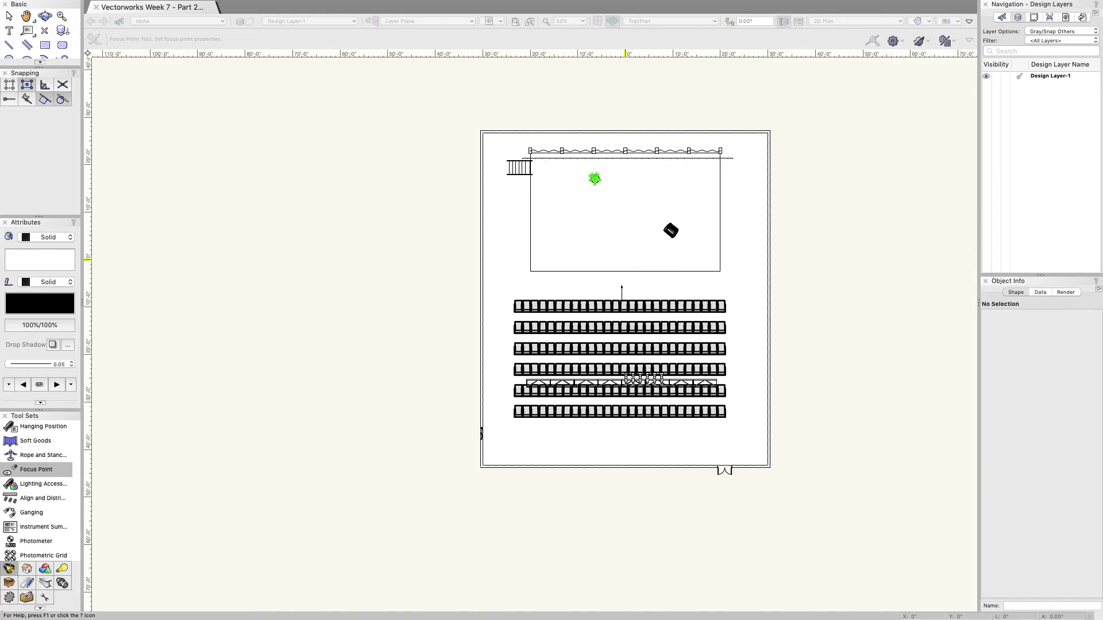
drag(936, 190, 883, 172)
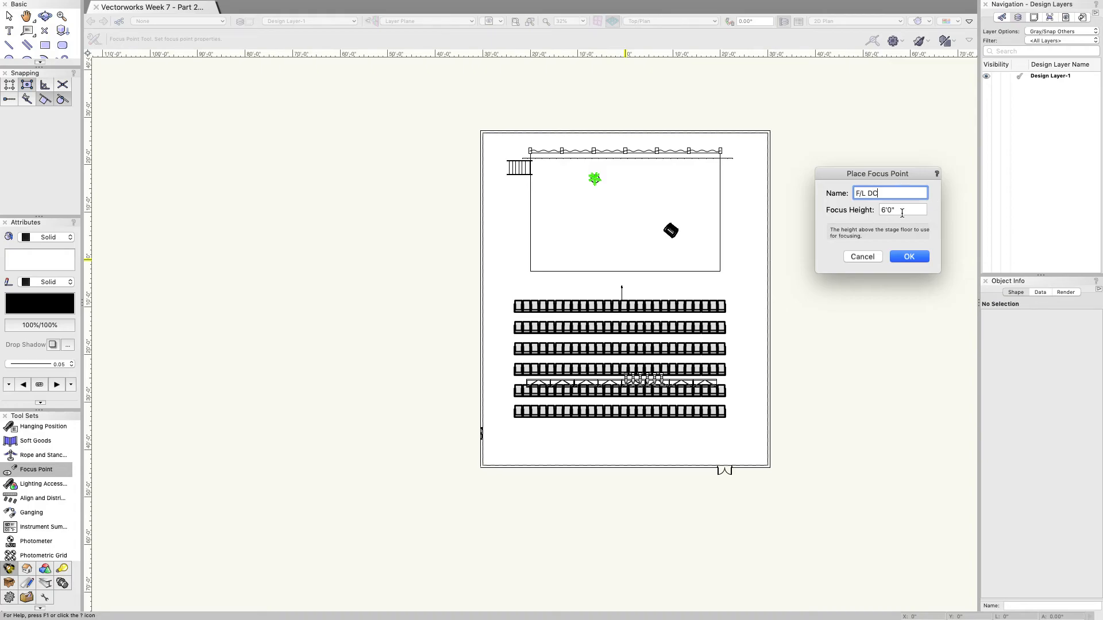
click(902, 257)
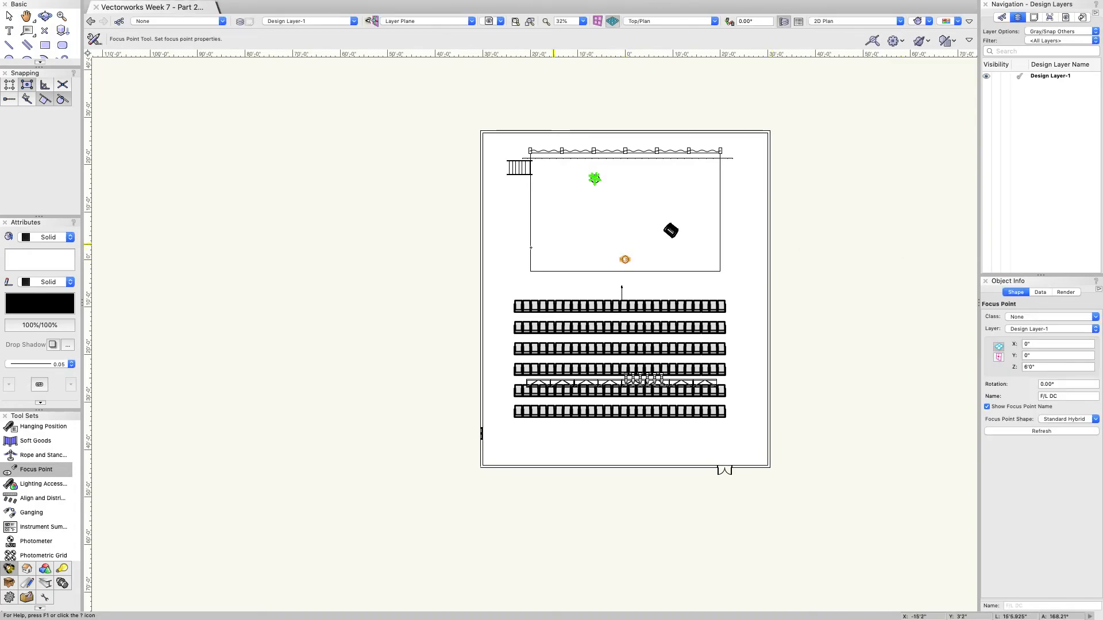
scroll(623, 285, up, 6)
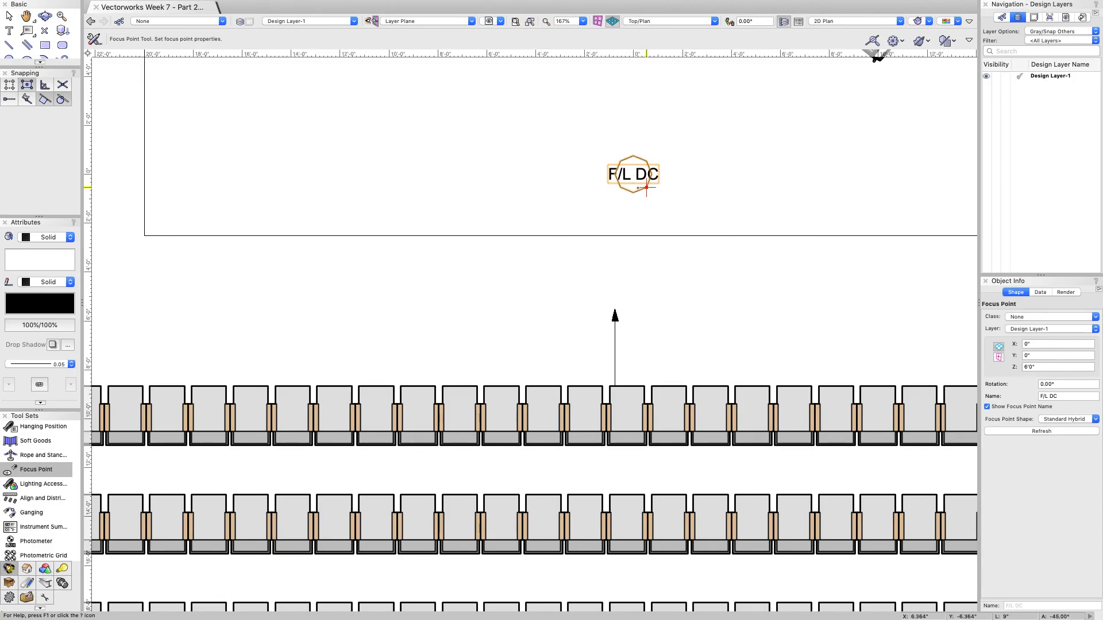
scroll(578, 168, down, 4)
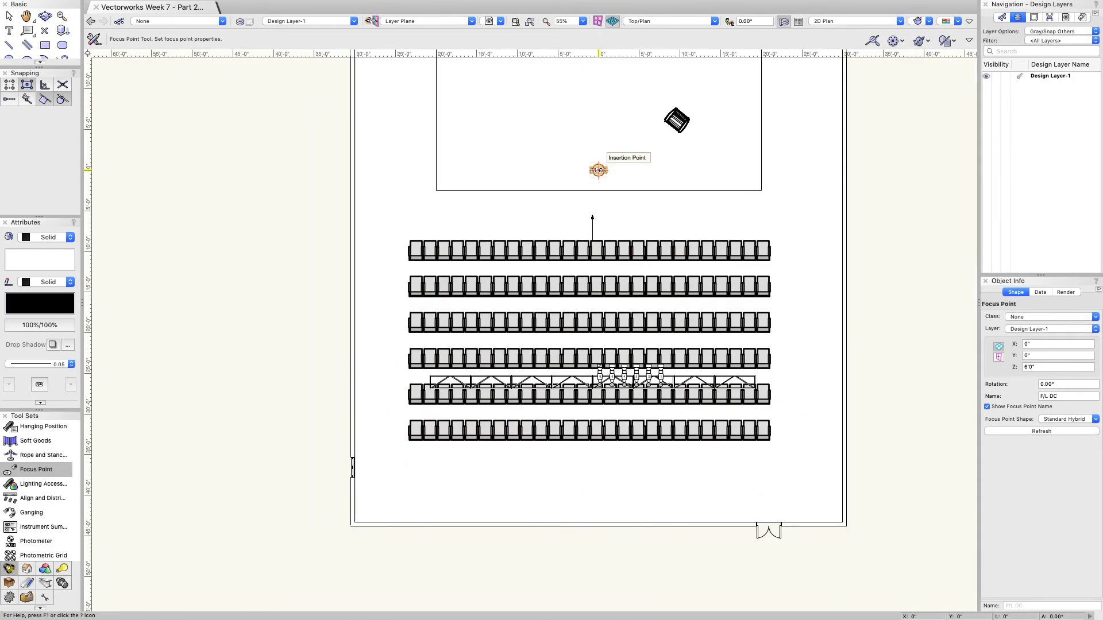
scroll(645, 206, down, 1)
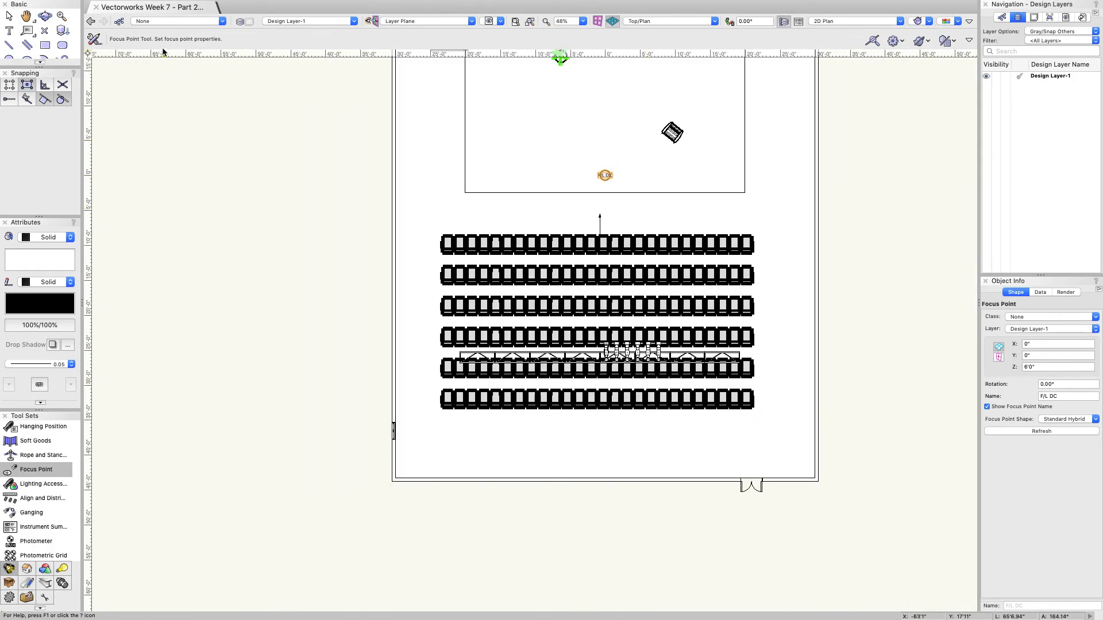
Step: Draw a 109'0" vertical centre line down from the F/L DC focus point, deleting stray lines
click(11, 46)
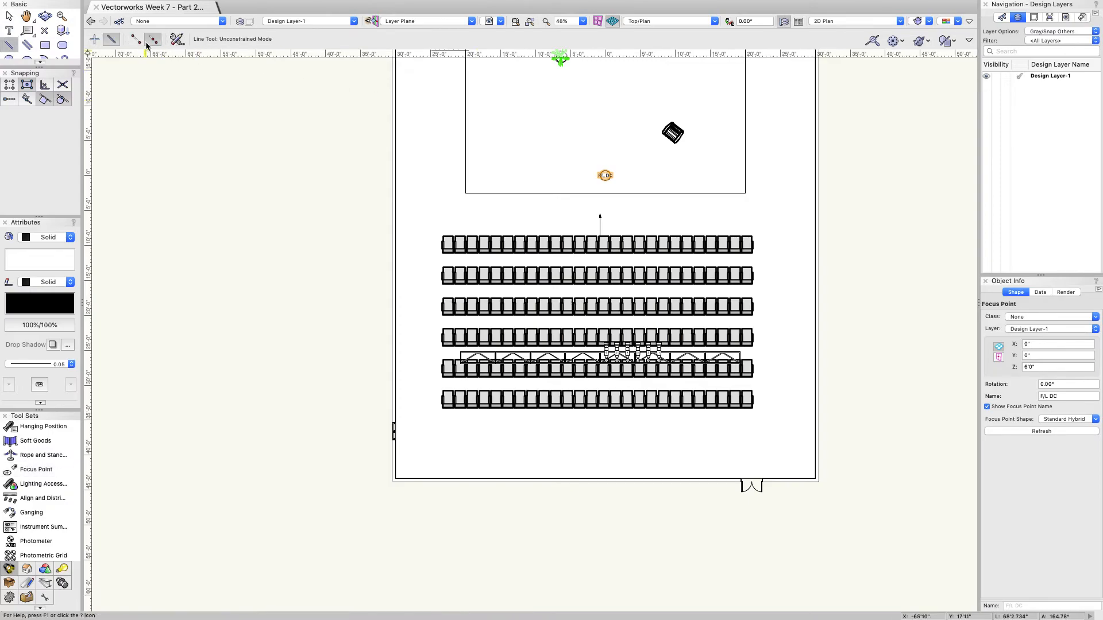
click(605, 176)
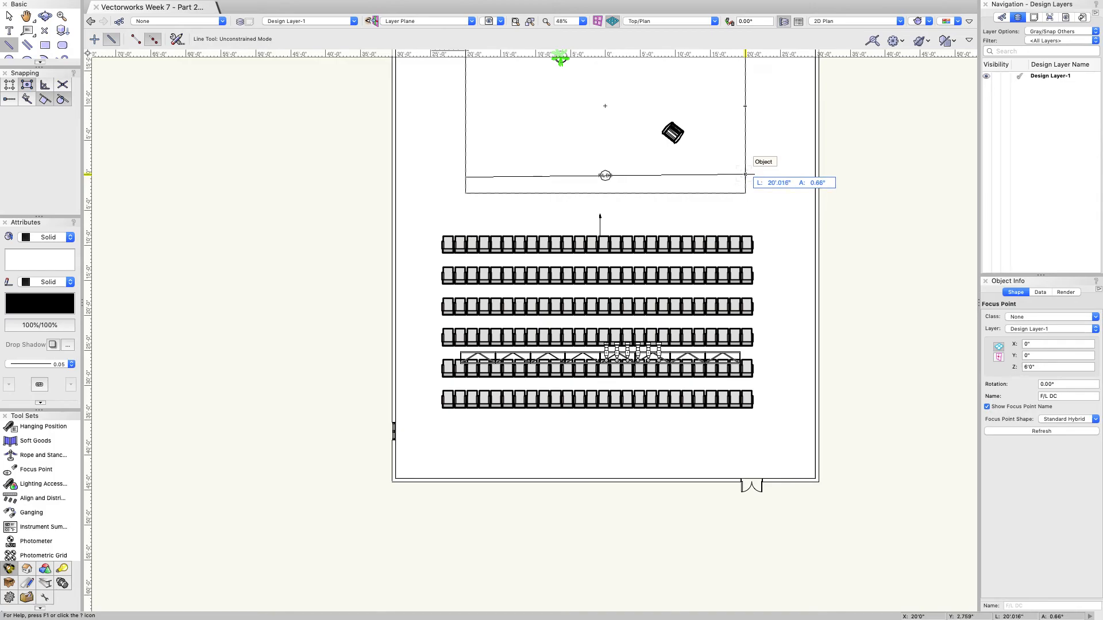
click(746, 174)
key(Delete)
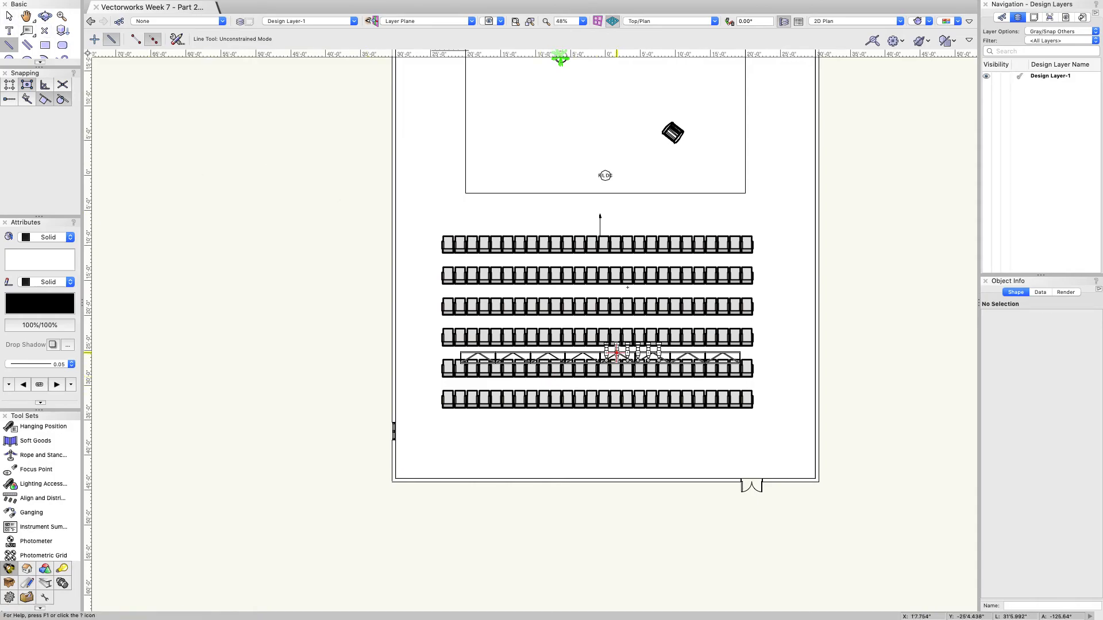
click(605, 176)
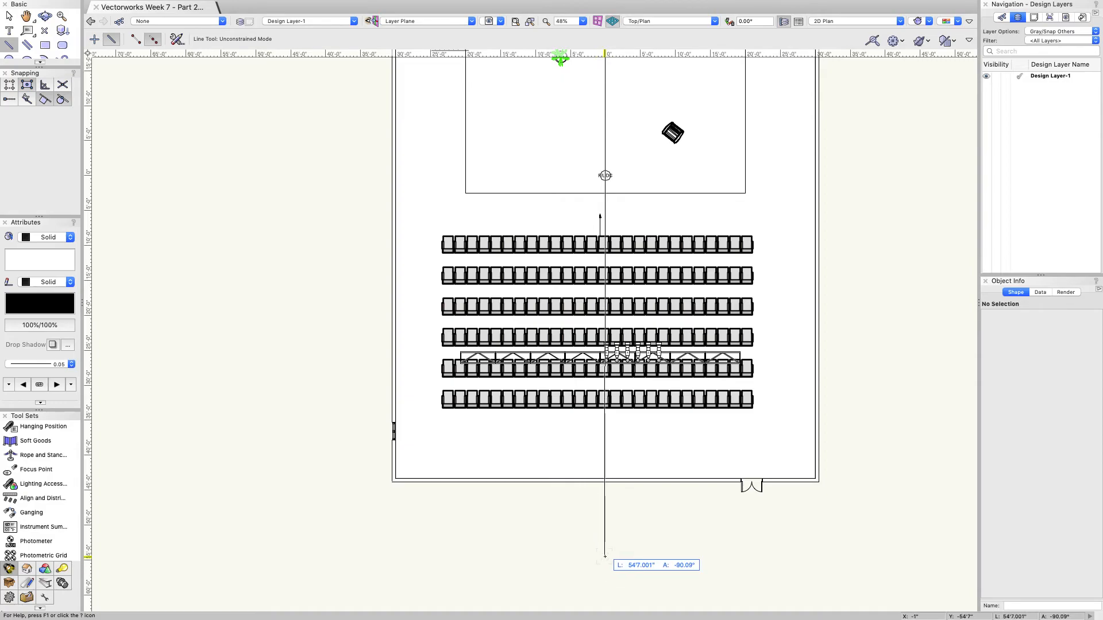
key(Tab)
key(Tab)
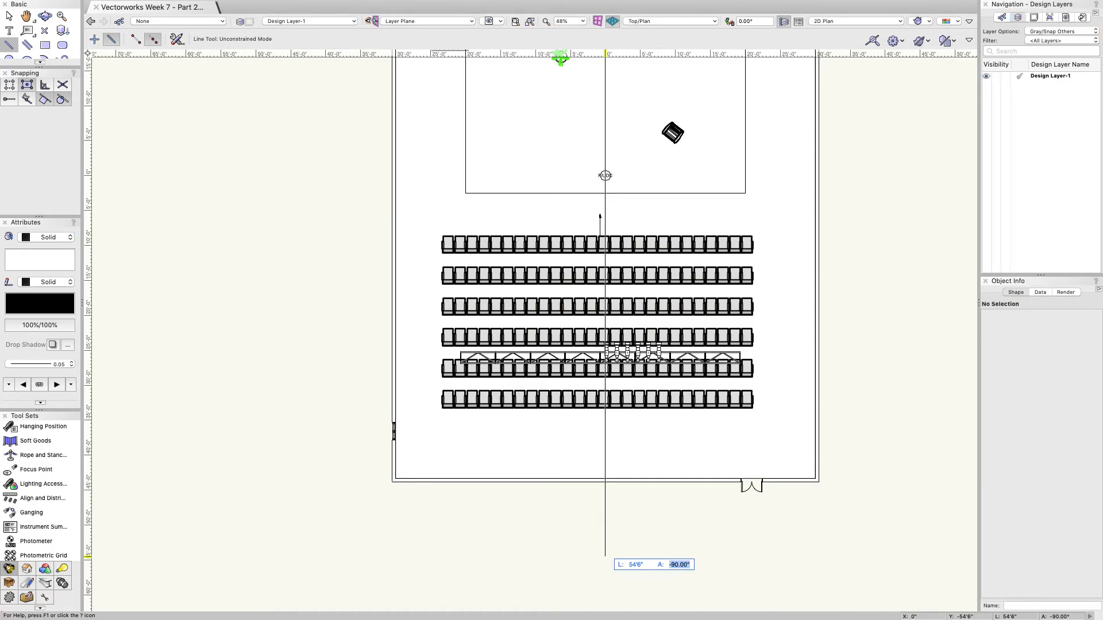
key(Return)
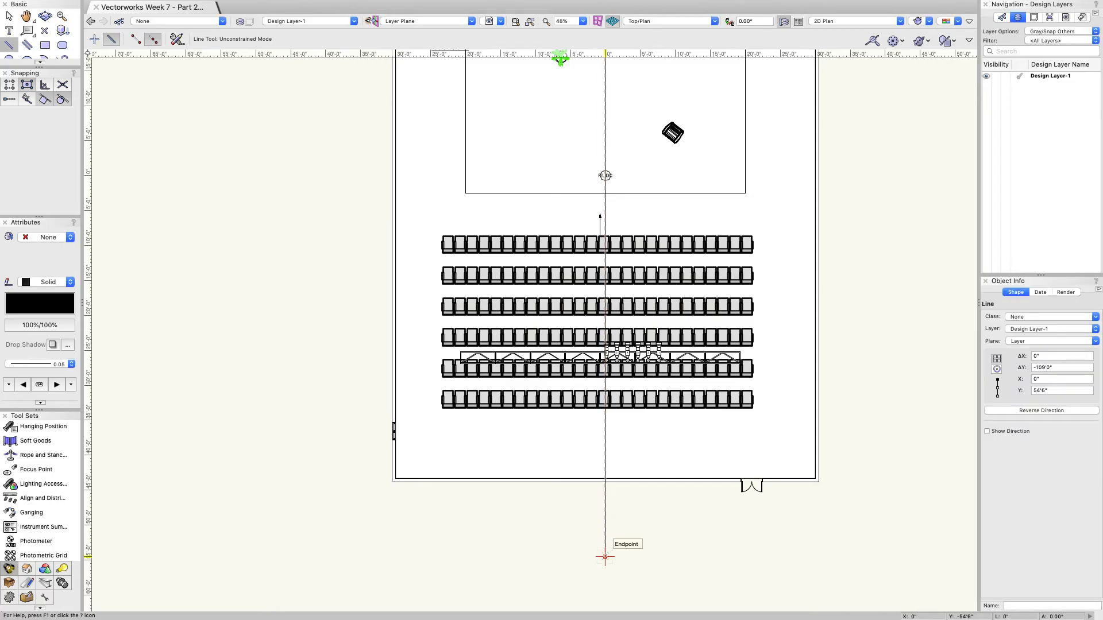
click(605, 560)
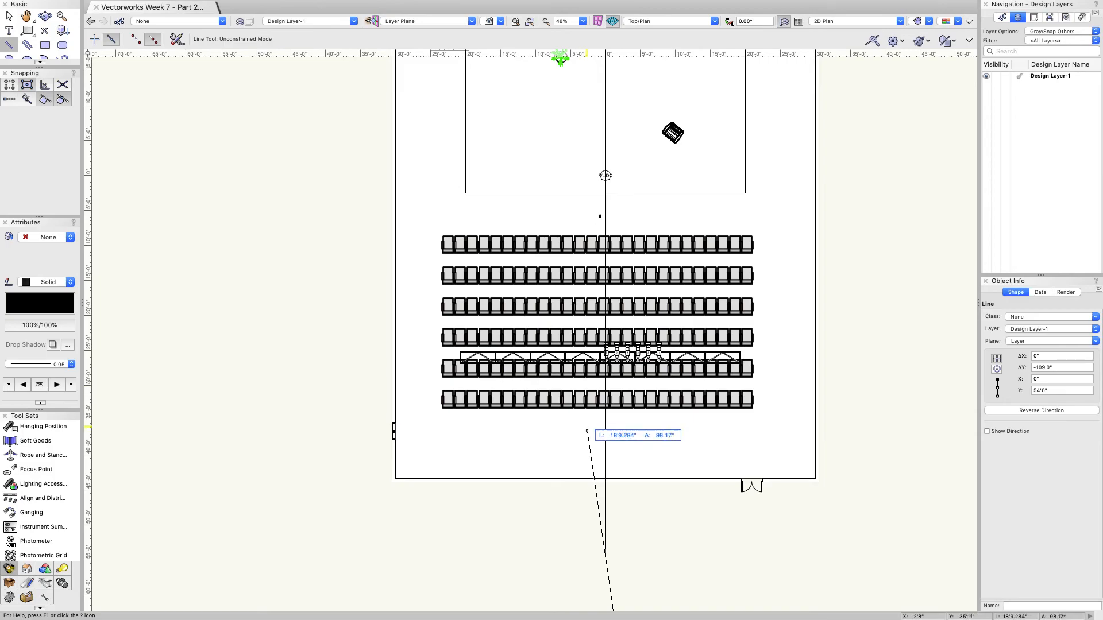
click(578, 539)
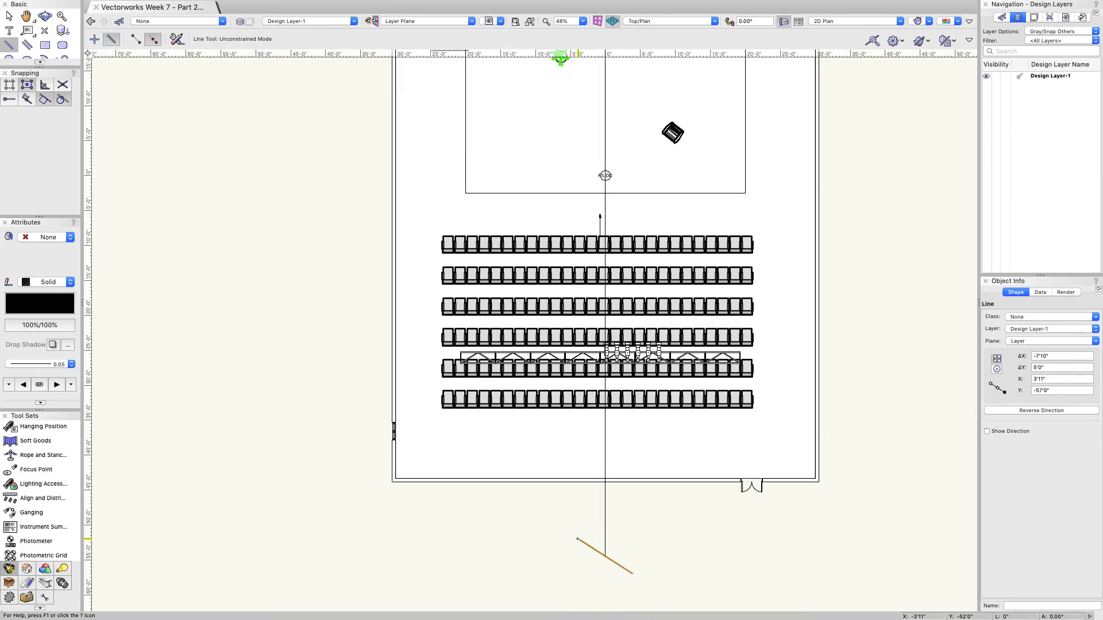
key(BackSpace)
scroll(600, 379, up, 8)
Step: Select fixtures 6 through 1 and drag them left so fixture 6 meets the centre line
click(9, 15)
click(608, 244)
shift+click(658, 248)
shift+click(702, 248)
shift+click(747, 248)
shift+click(826, 244)
scroll(580, 279, up, 5)
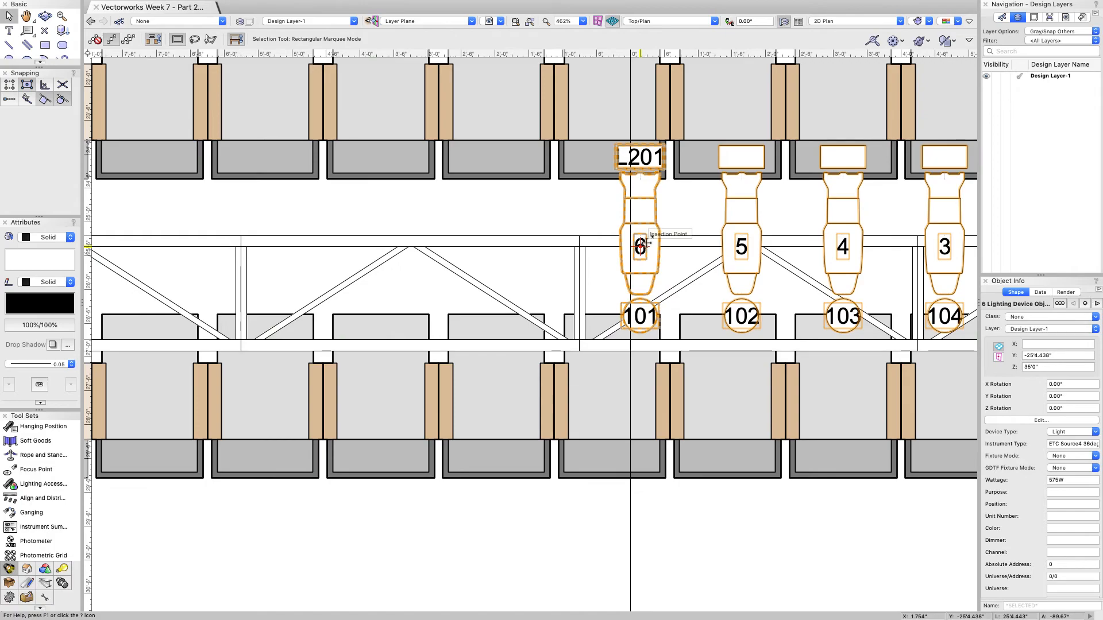
drag(642, 244, 629, 244)
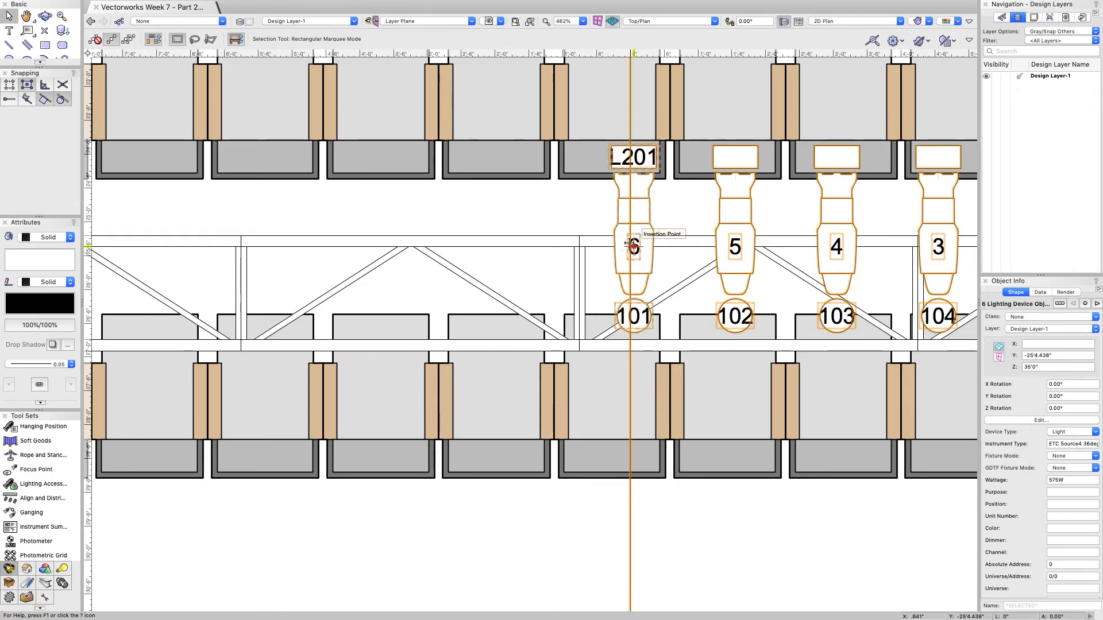
Step: Check the centre line, then confirm fixture 6 sits on the centre axis at X 0.641"
click(571, 211)
scroll(567, 205, down, 10)
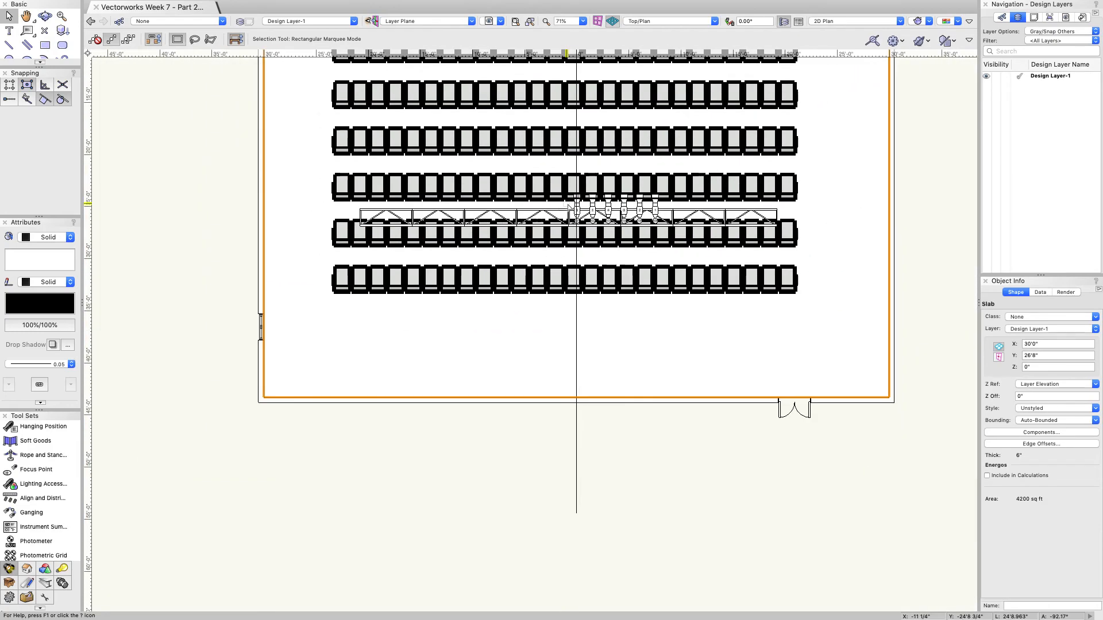
click(576, 315)
key(Escape)
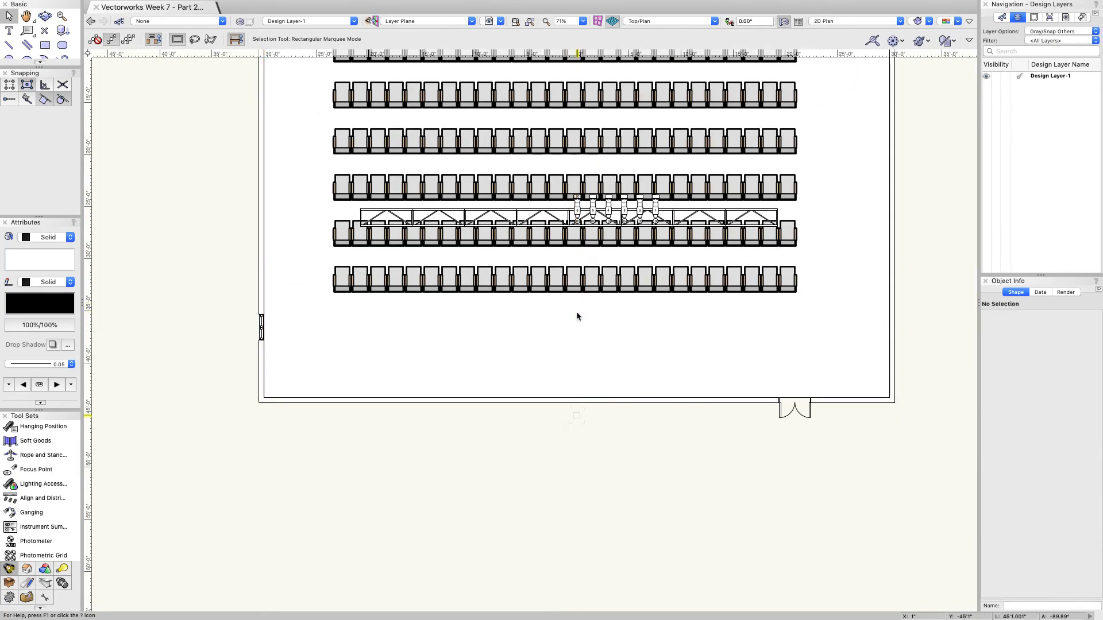
click(577, 210)
scroll(540, 306, down, 5)
Step: Focus fixture 6 on F/L DC (37'8.362" throw) and orbit into a 3D wireframe view
scroll(545, 184, up, 5)
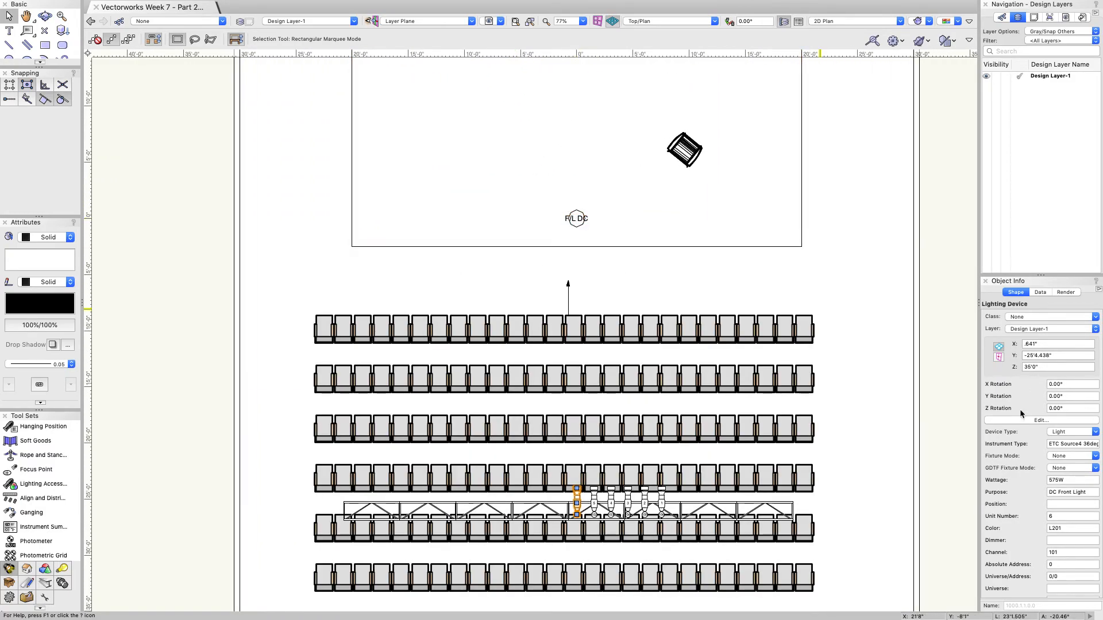
scroll(1019, 409, down, 10)
scroll(1020, 410, down, 10)
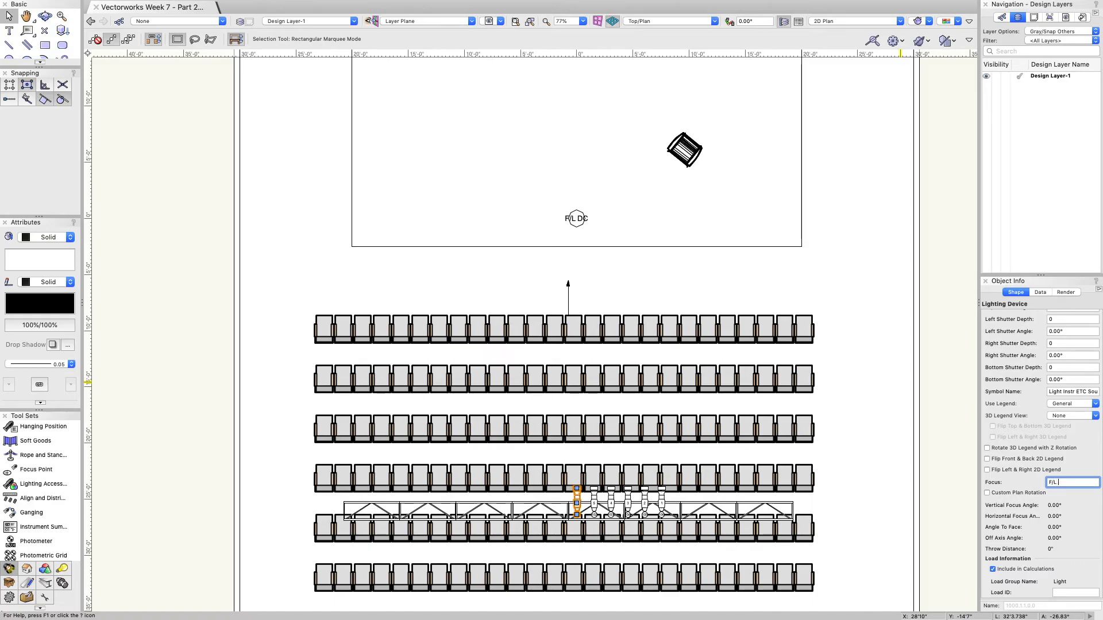
key(Return)
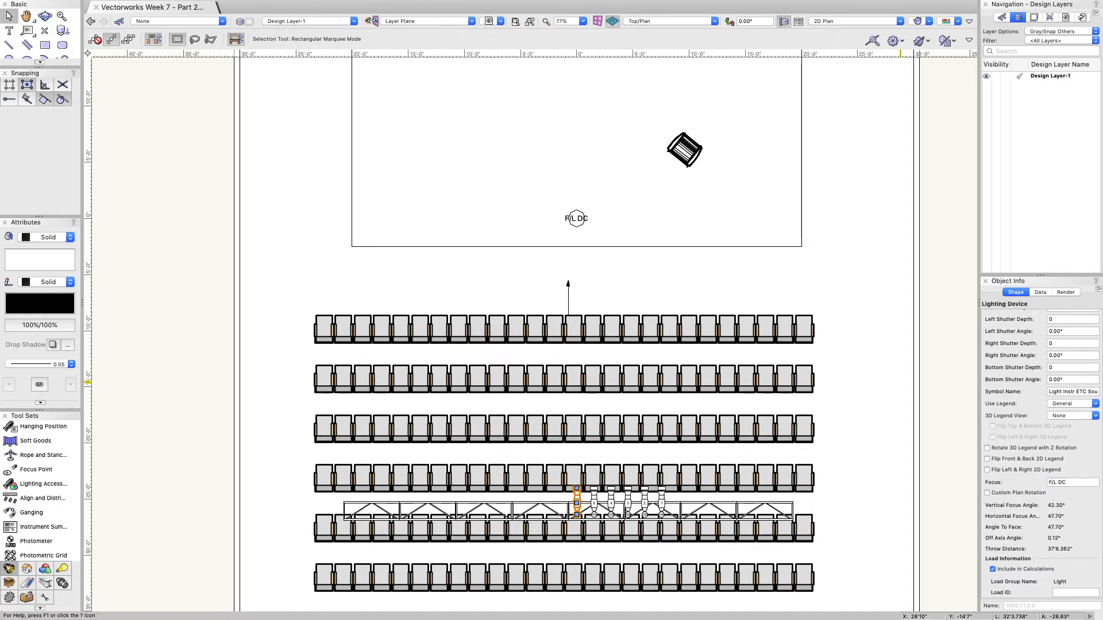
click(45, 17)
drag(355, 276, 648, 290)
Step: Return to 2D Top/Plan, zoom in, and select the truss instrument to reach its Draw Beam options
click(845, 21)
click(847, 105)
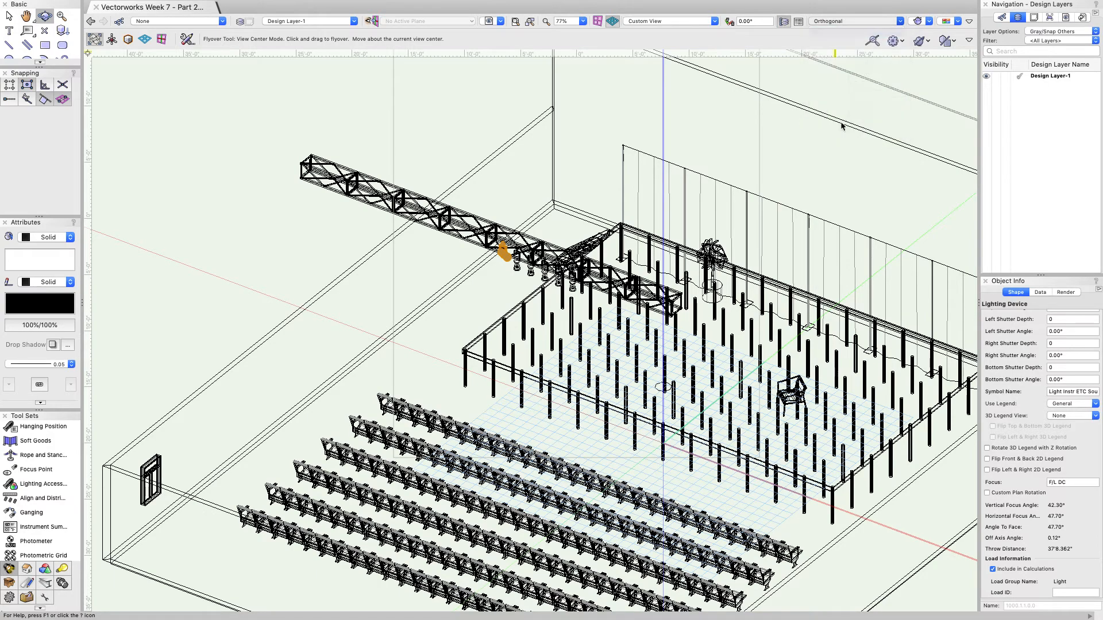
scroll(669, 201, down, 5)
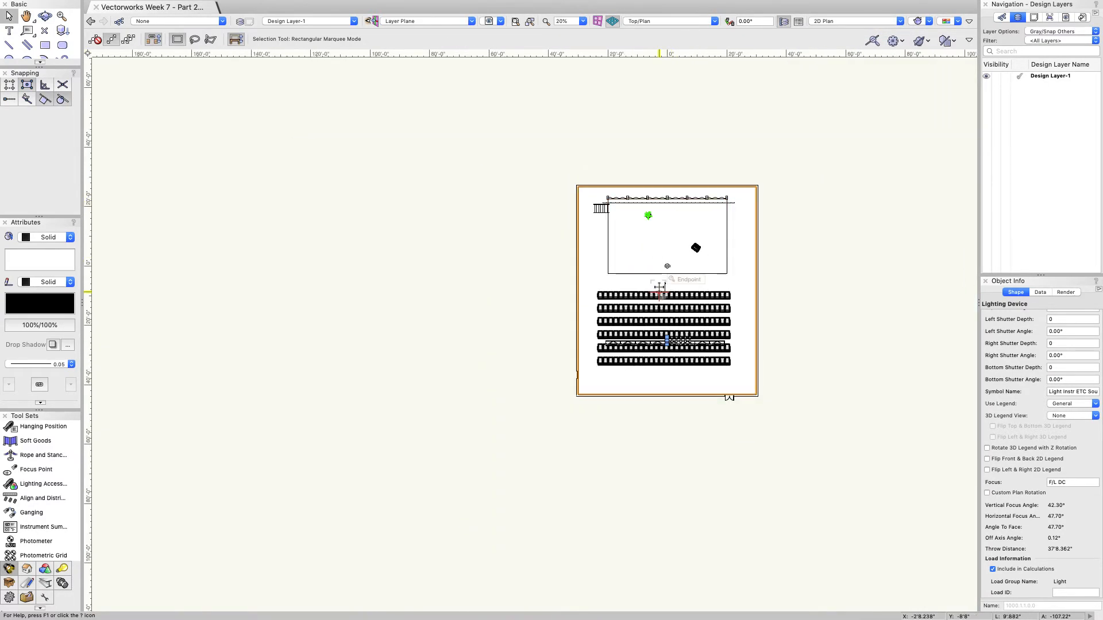
scroll(658, 292, up, 4)
scroll(658, 292, up, 2)
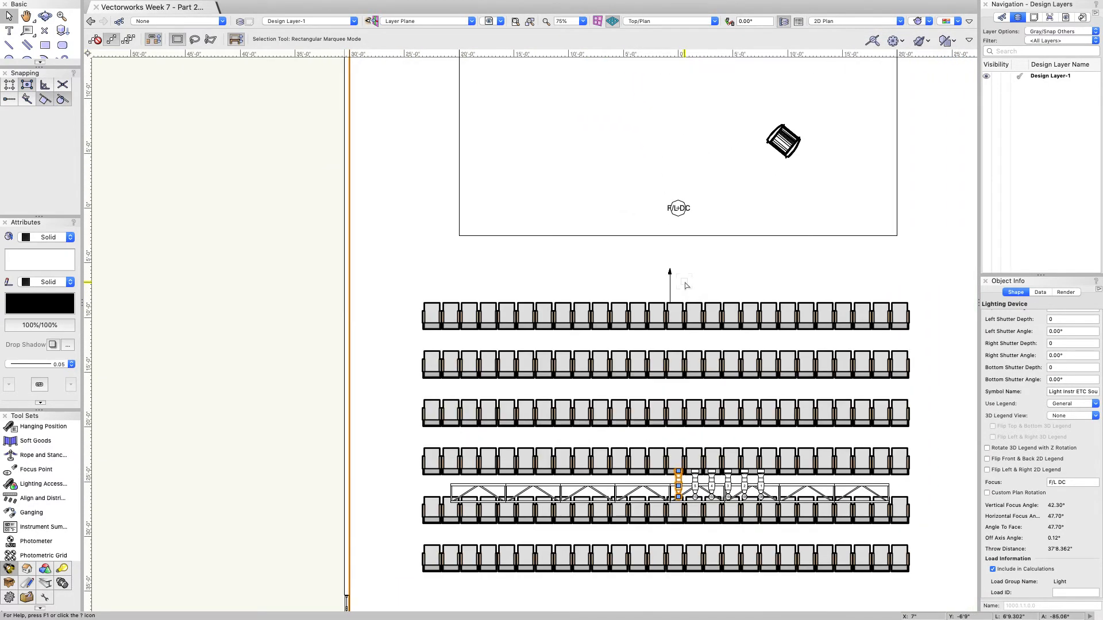
click(708, 263)
click(679, 486)
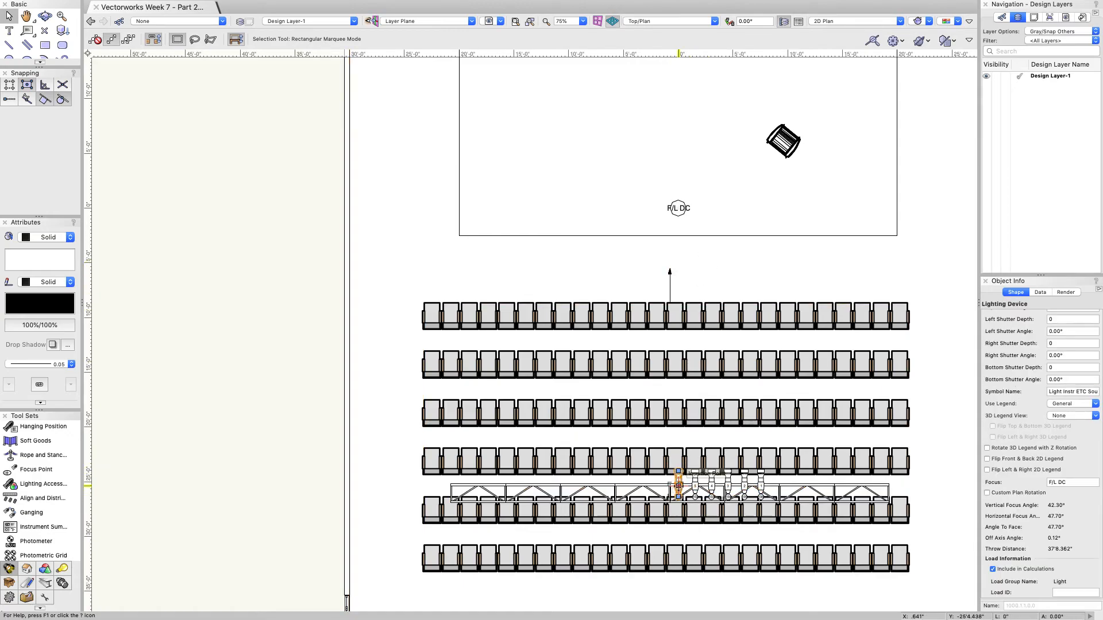
scroll(1030, 400, up, 5)
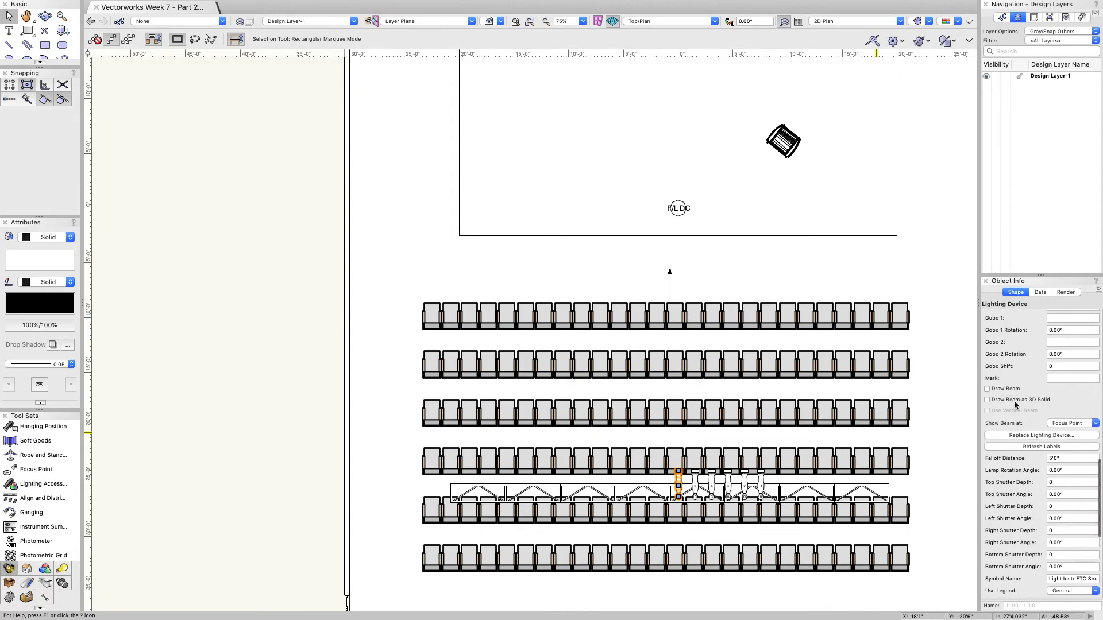
Step: Turn on Draw Beam for the instrument, preview it in 3D, then return to 2D Plan
click(987, 390)
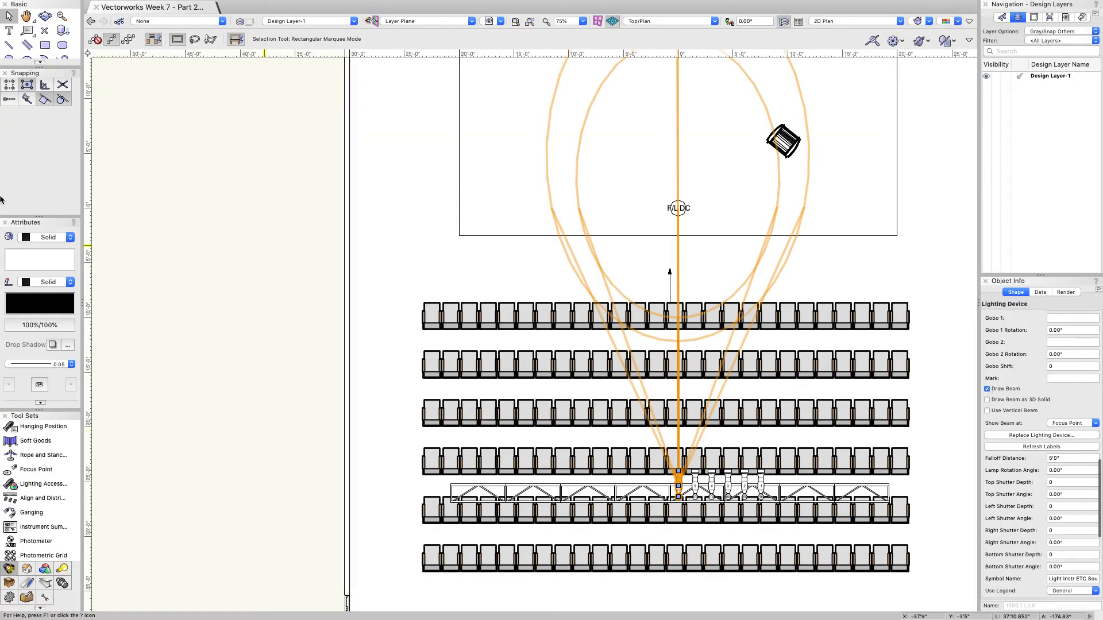
click(45, 15)
drag(552, 242, 879, 485)
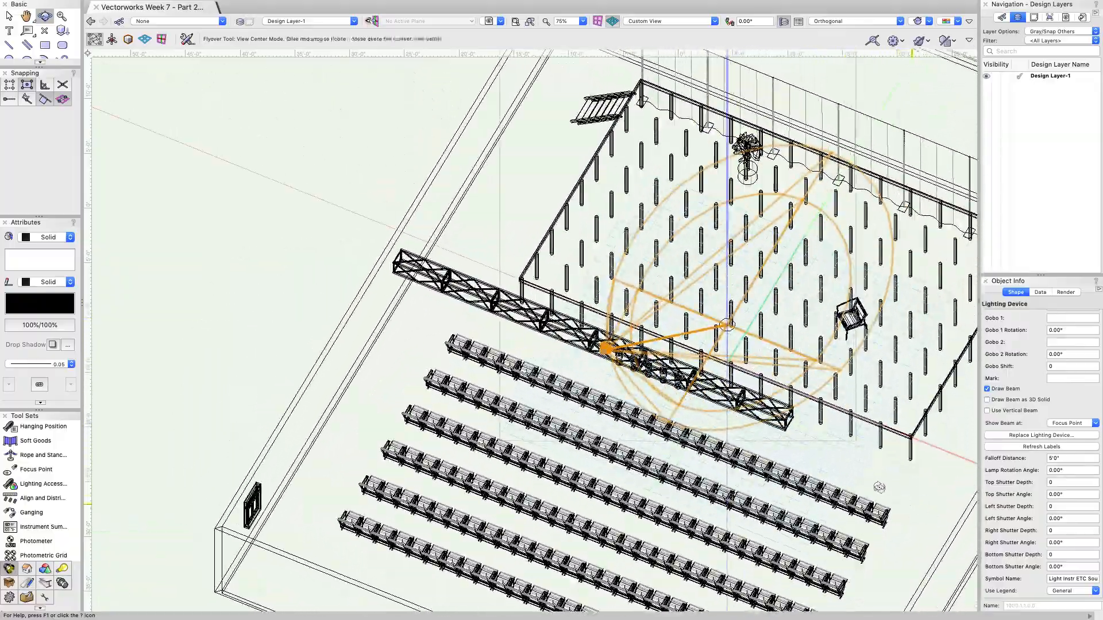
click(880, 22)
click(833, 128)
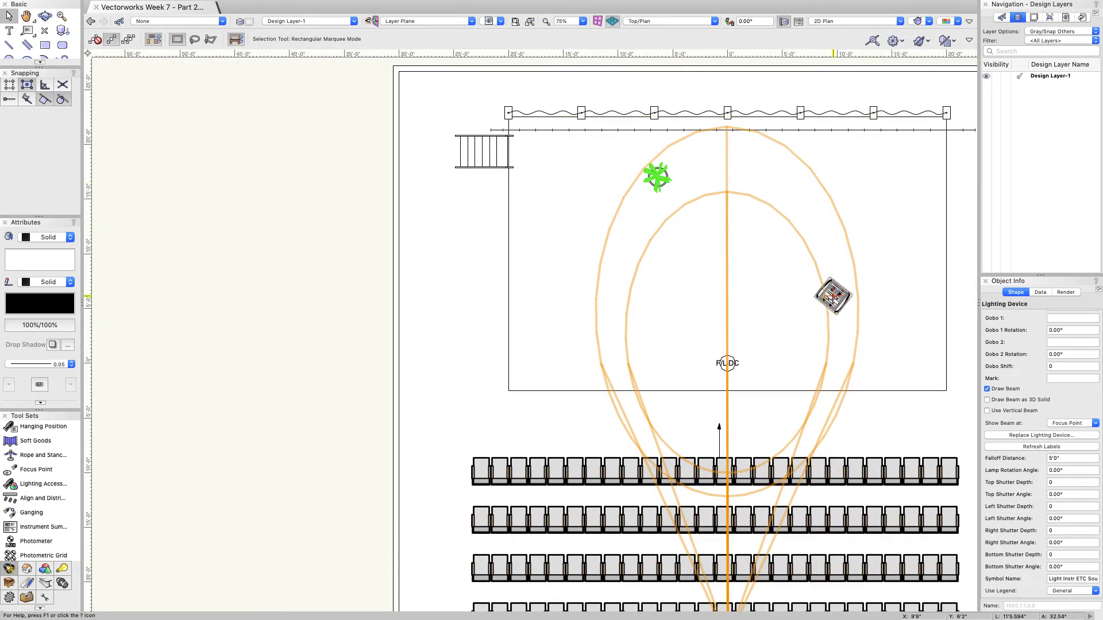
scroll(1036, 423, up, 5)
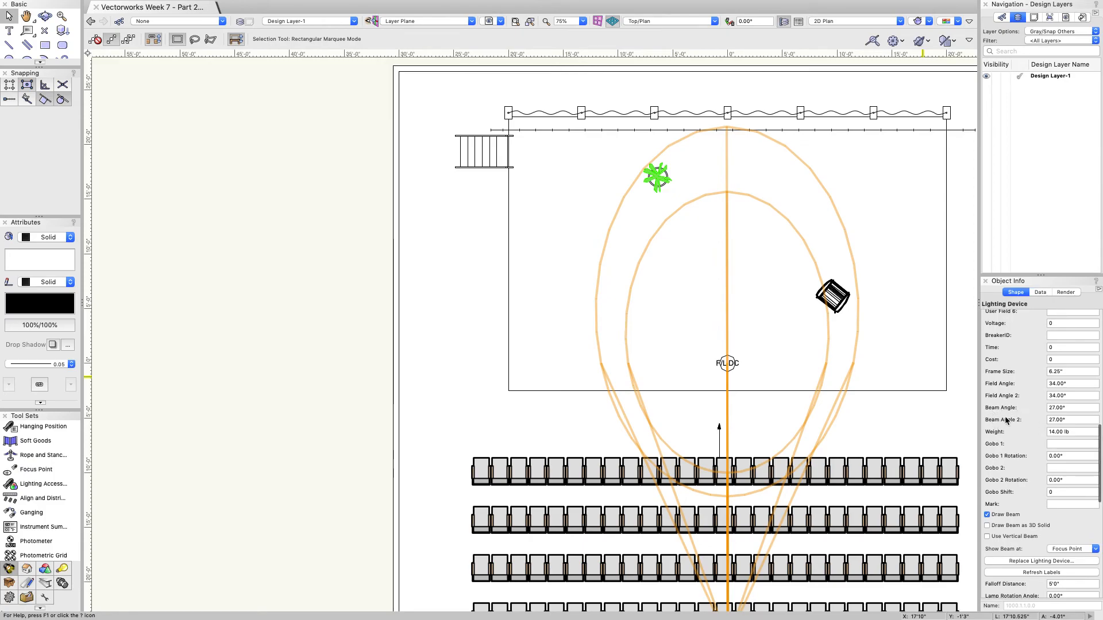
Step: Set Beam Angle and Beam Angle 2 to 0.00° so only the field outline remains
click(1032, 411)
key(Return)
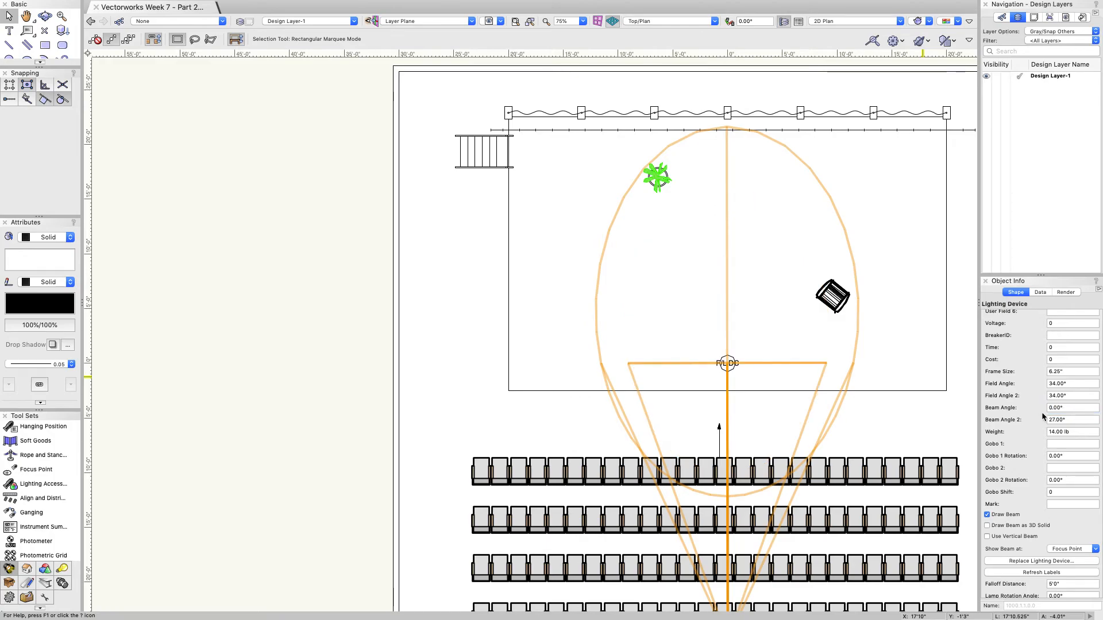
click(1059, 422)
text(0)
key(Return)
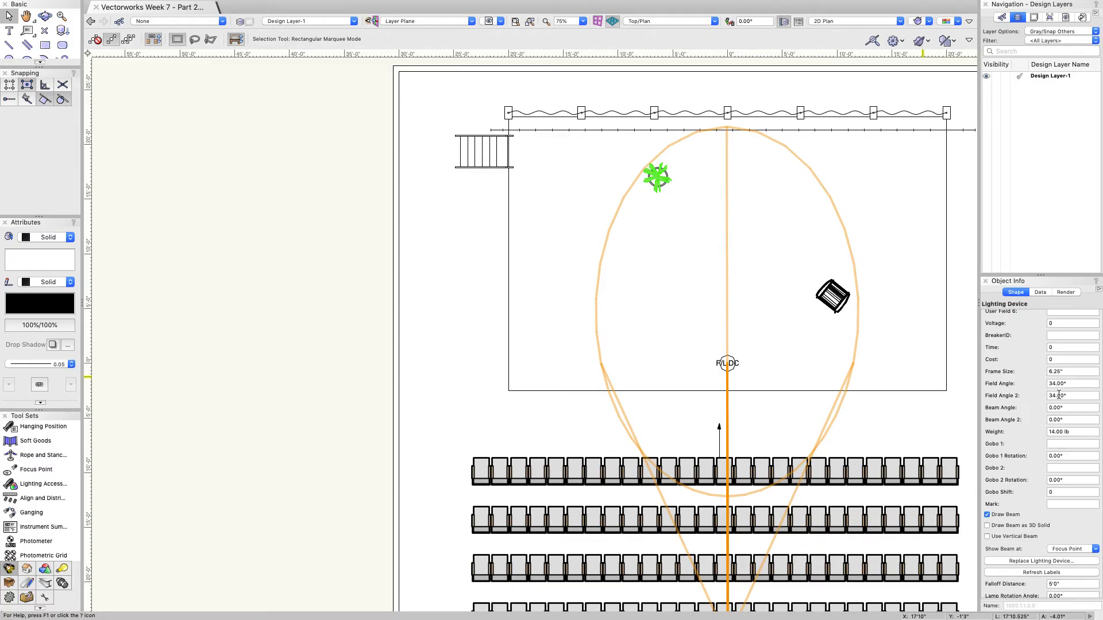
Step: Orbit to a side view showing the 34° field beam angling from the truss onto the stage
click(45, 16)
drag(759, 366, 699, 452)
scroll(698, 451, down, 5)
drag(711, 538, 641, 365)
scroll(658, 393, up, 2)
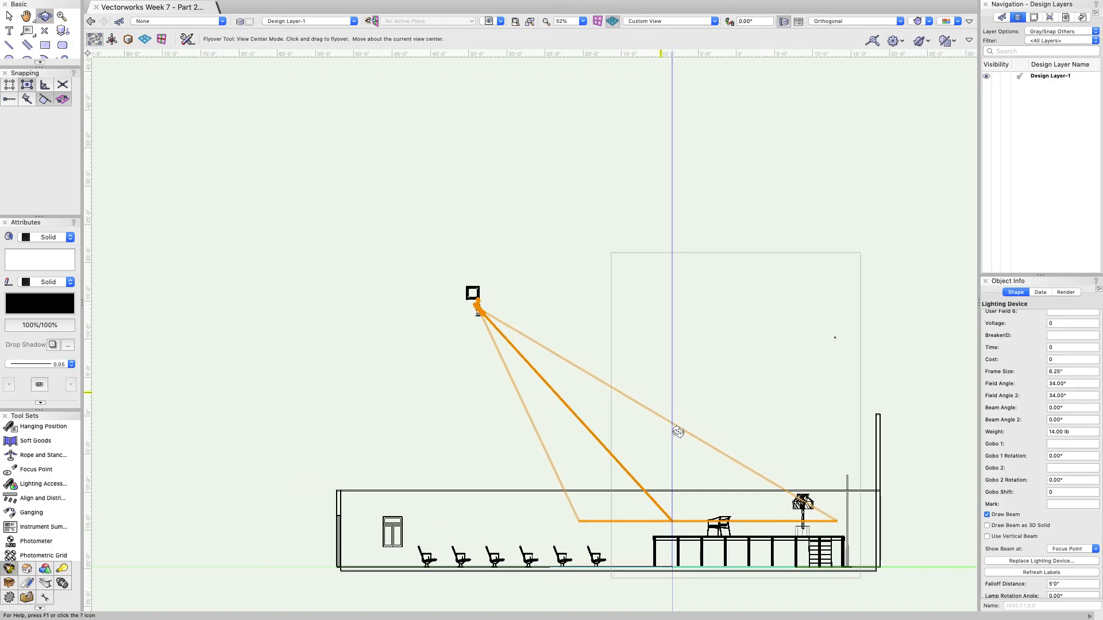
scroll(649, 553, up, 3)
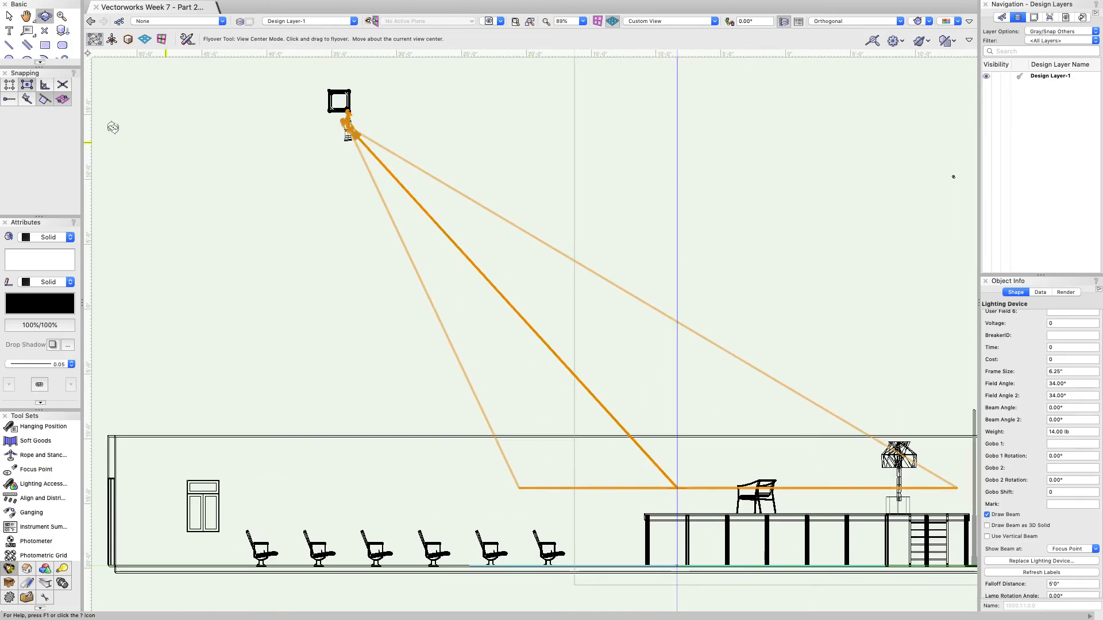
Step: Select the F/L DC focus point and set its Z height to 10'0"
key(x)
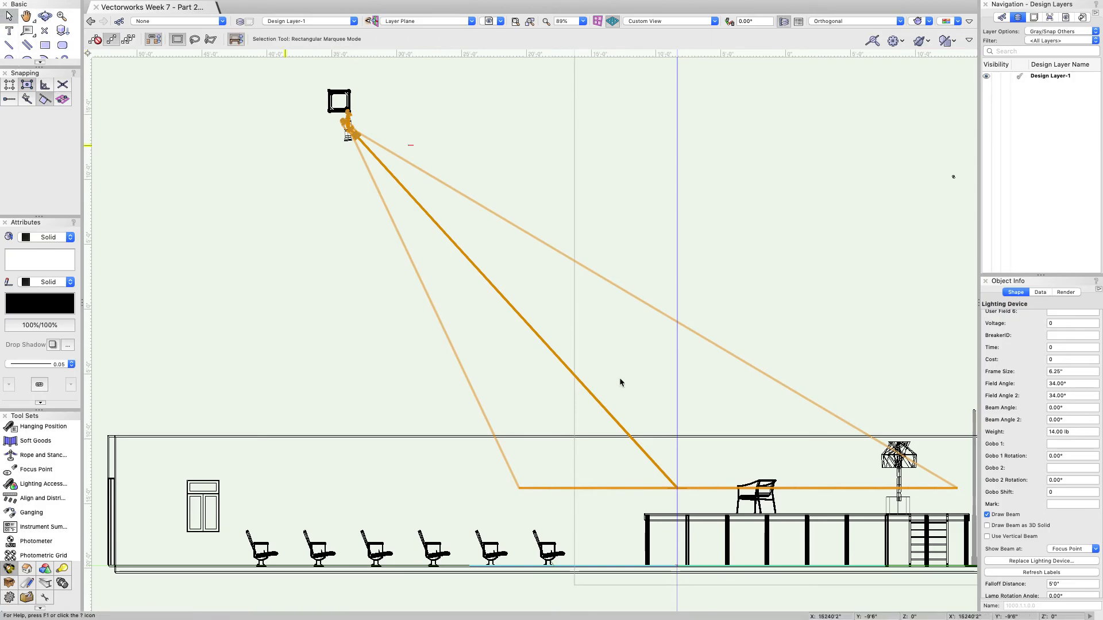
click(719, 526)
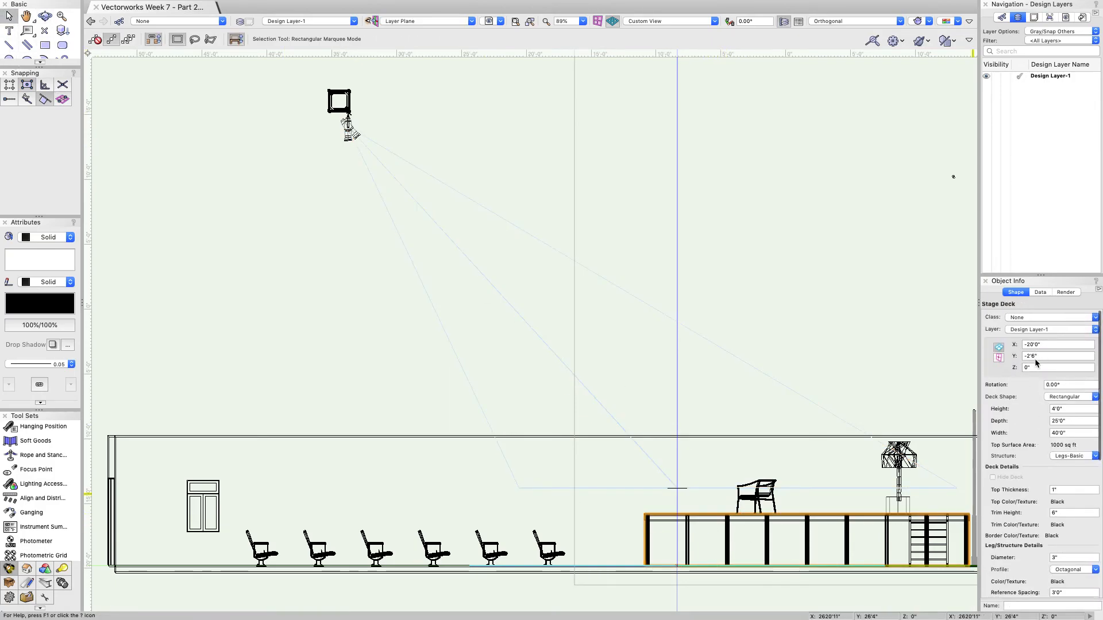
scroll(1045, 417, down, 1)
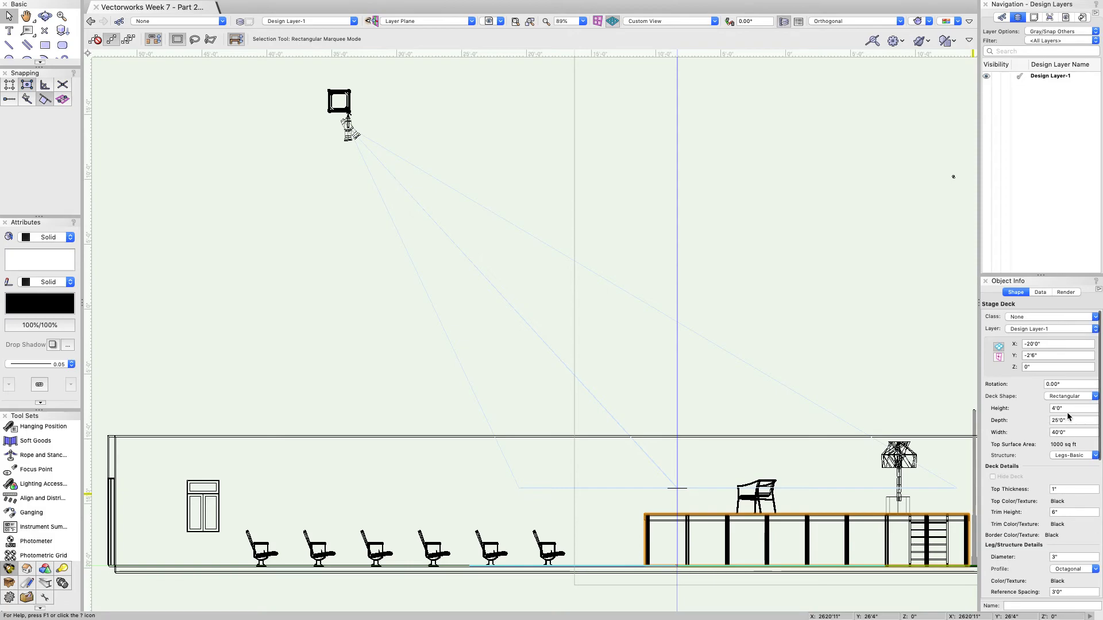
click(682, 489)
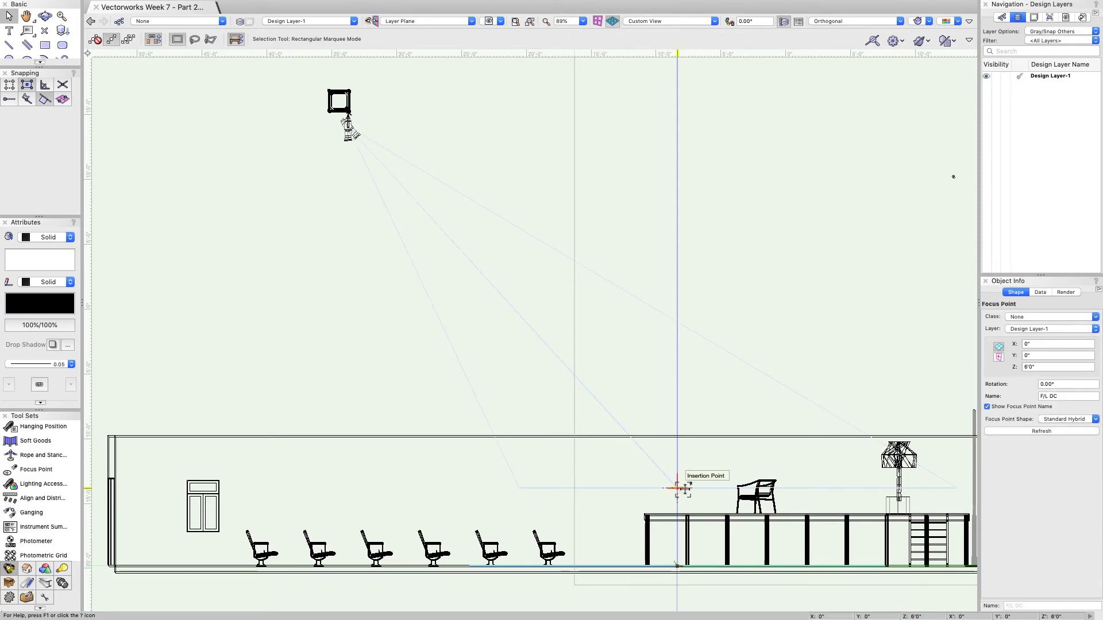
click(45, 16)
drag(436, 375, 737, 123)
drag(1038, 368, 1007, 368)
key(Return)
Step: Orbit the 3D view around the stage to inspect the raised focus point
drag(741, 381, 824, 522)
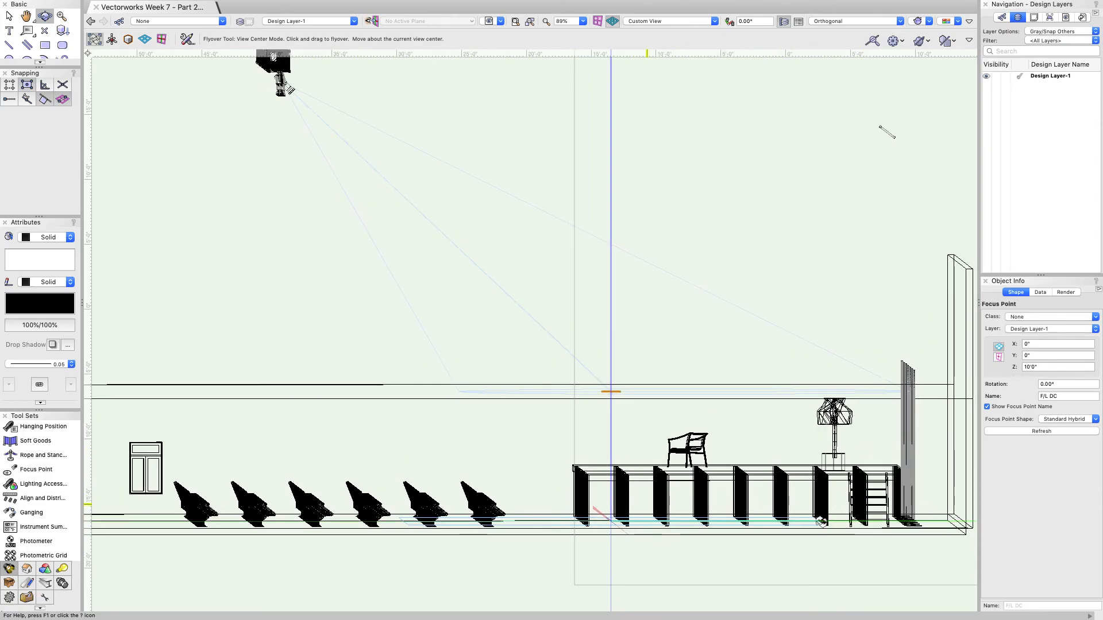
mouse_move(524, 478)
mouse_down()
mouse_move(532, 492)
mouse_move(519, 472)
mouse_move(543, 469)
mouse_up()
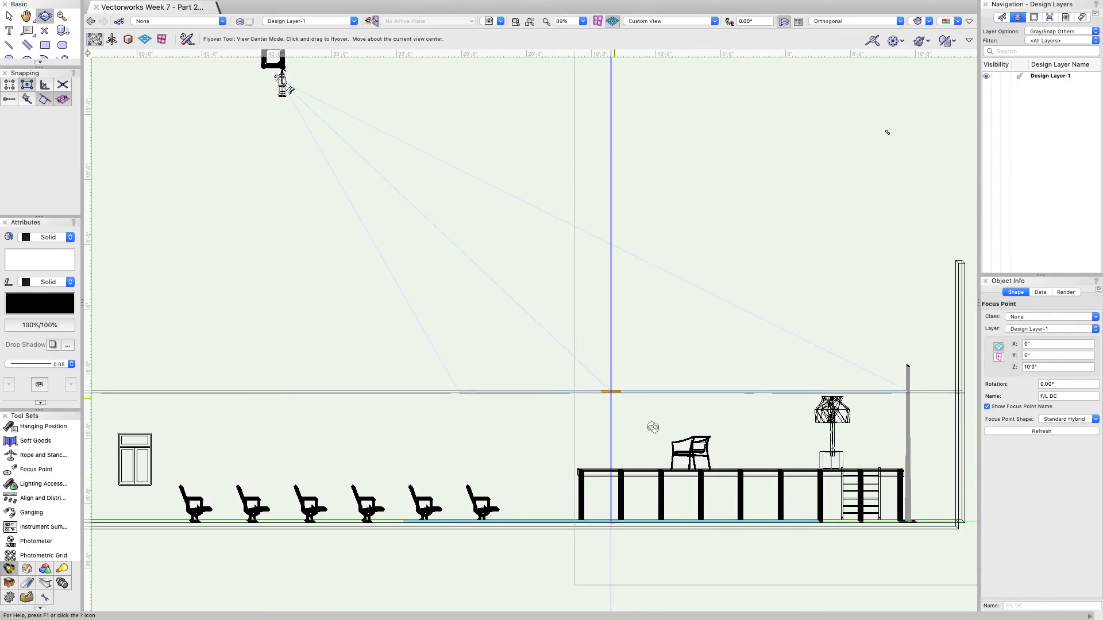
scroll(552, 415, down, 3)
drag(553, 416, 725, 523)
click(880, 27)
Step: In 2D Plan, select the truss instrument and show its beam at Focus and Falloff Point
click(862, 20)
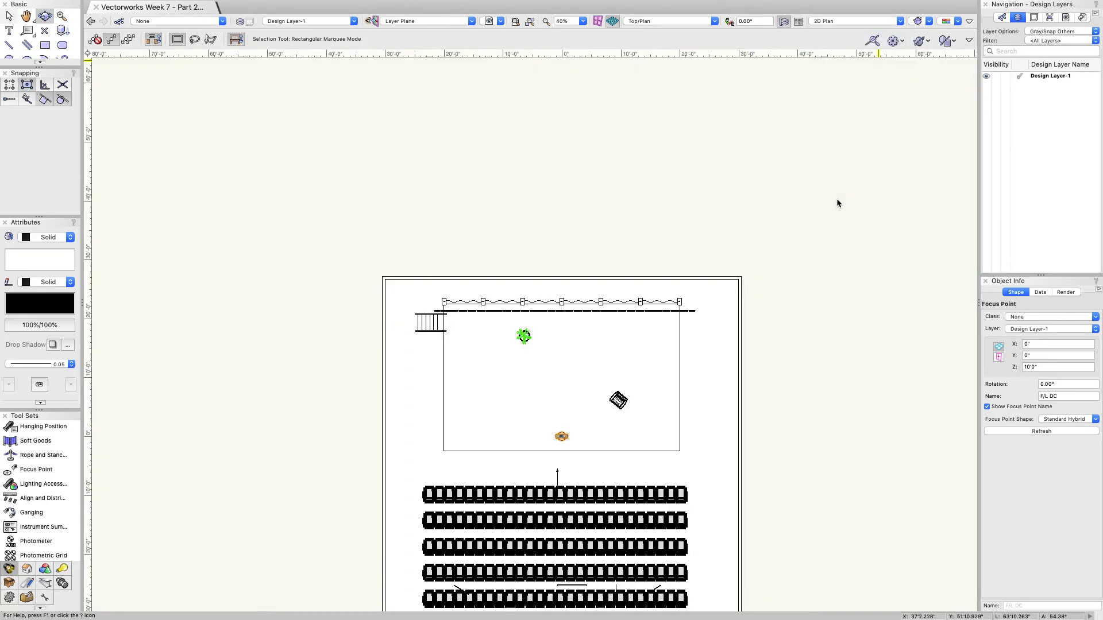
scroll(572, 492, up, 6)
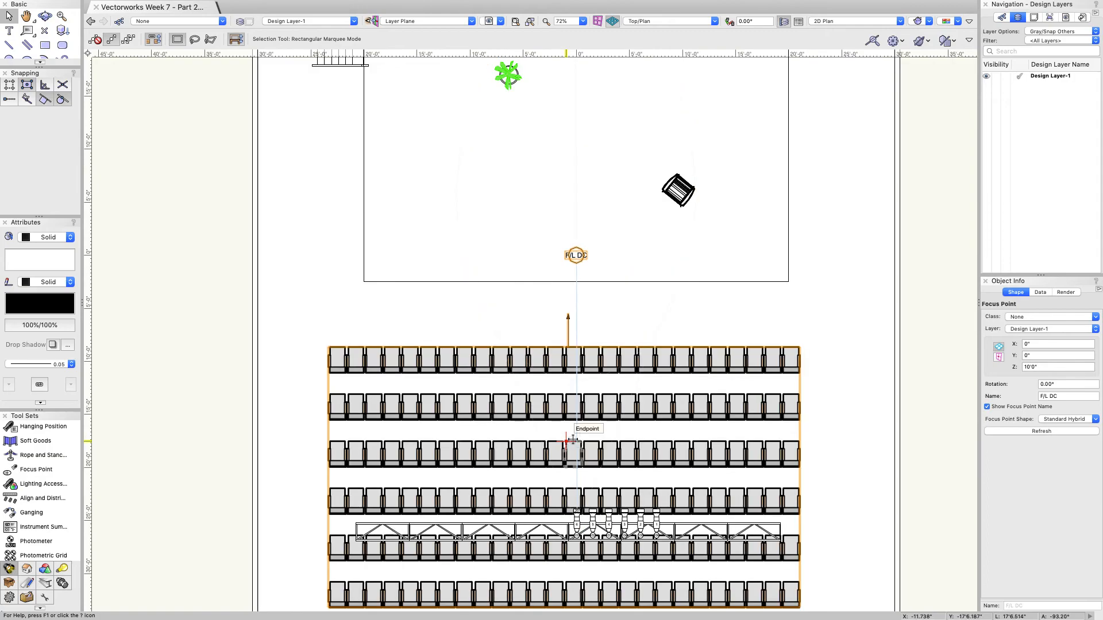
click(576, 524)
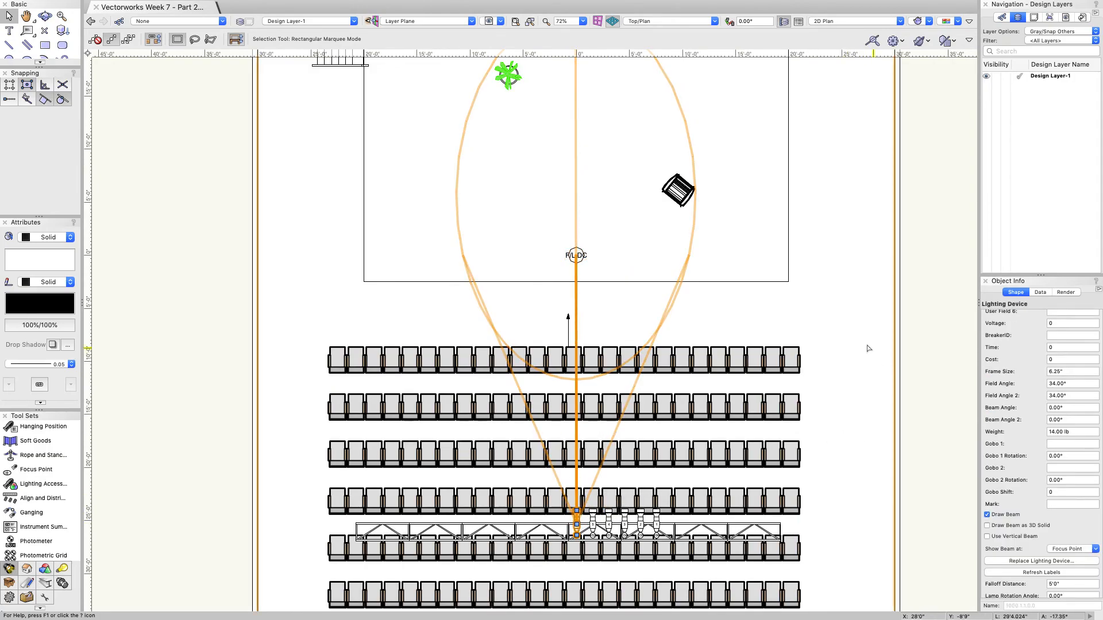
scroll(1017, 451, down, 5)
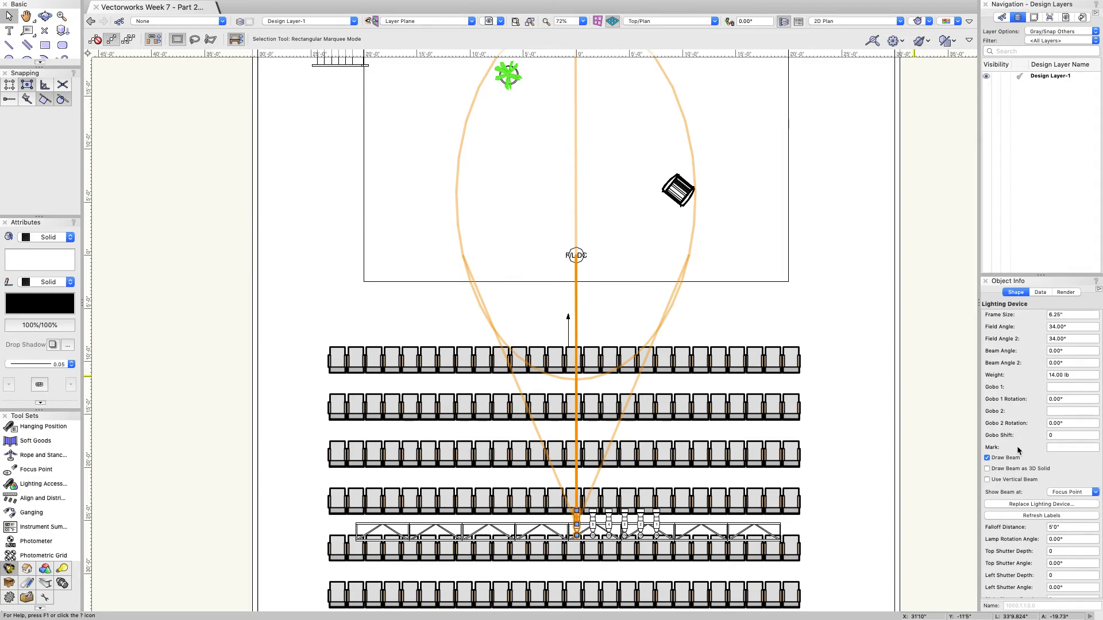
click(1072, 493)
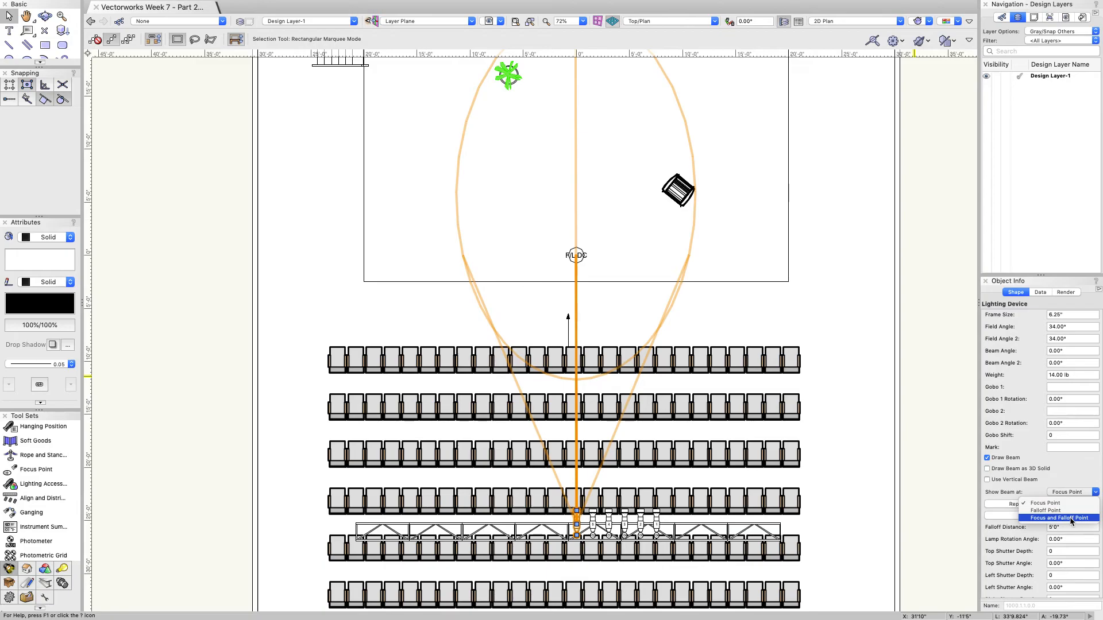
click(1071, 519)
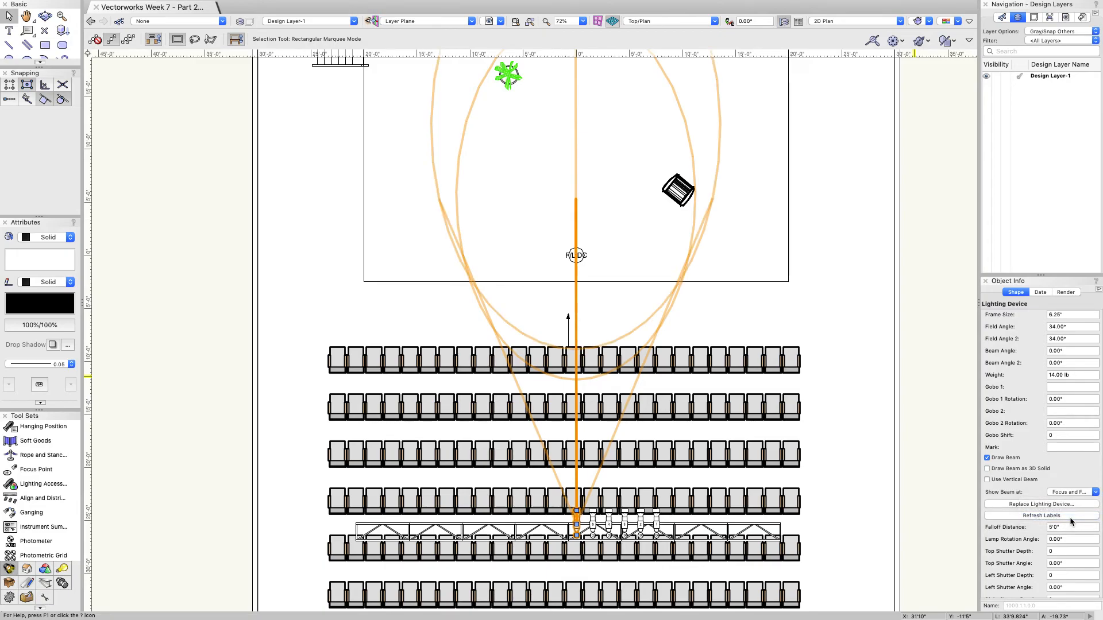
Step: Increase the beam's Falloff Distance from 5'0" to 6'0"
scroll(1054, 522, down, 1)
click(1071, 512)
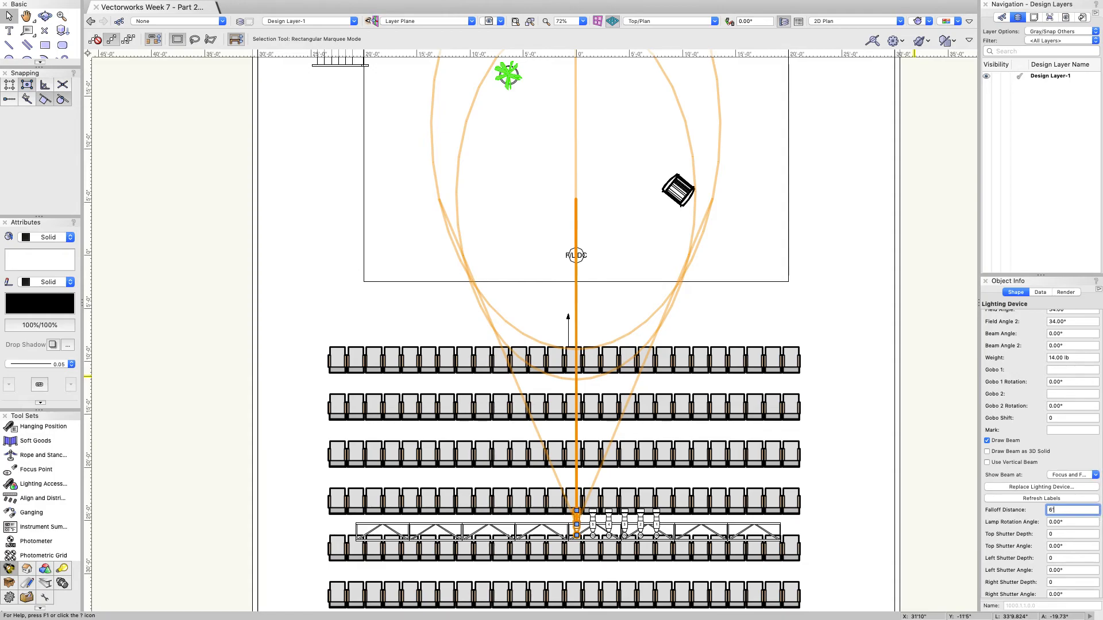
key(Return)
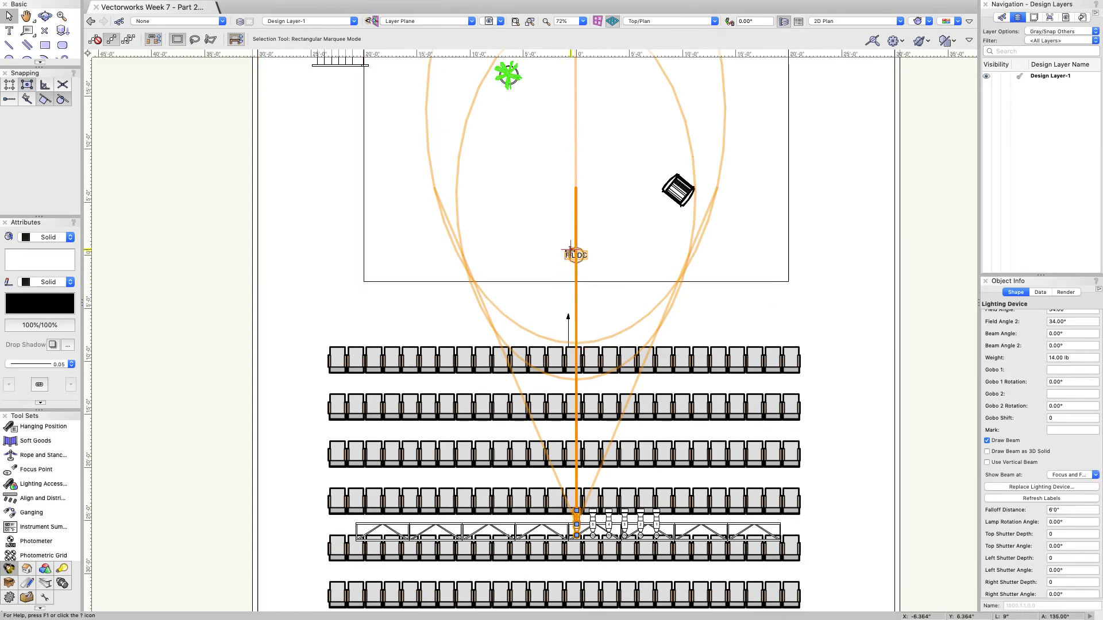
drag(576, 254, 577, 255)
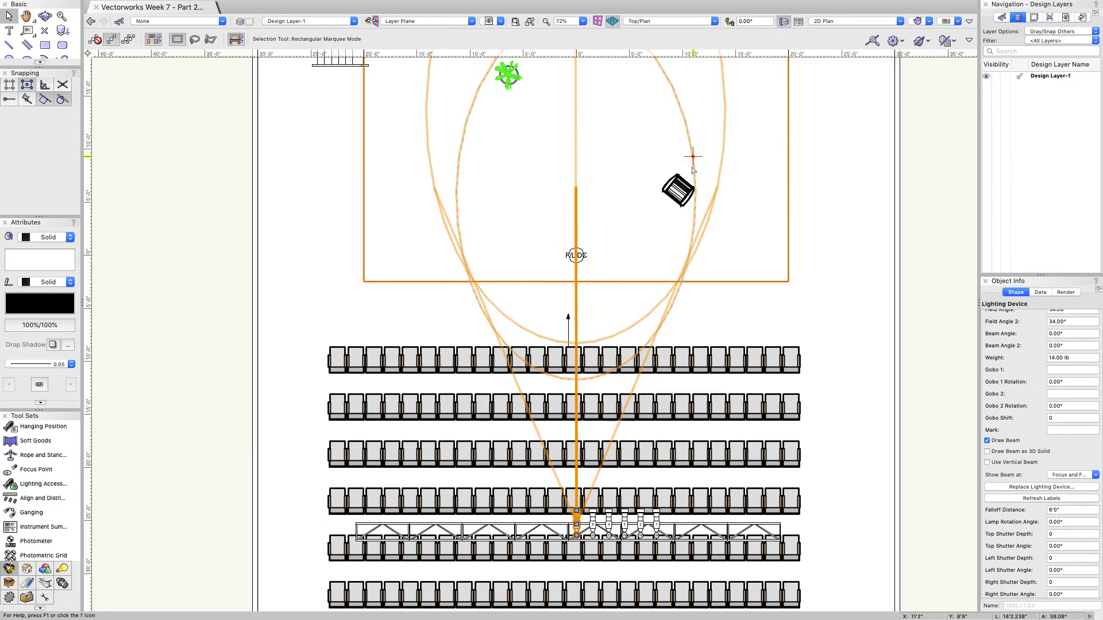
click(45, 16)
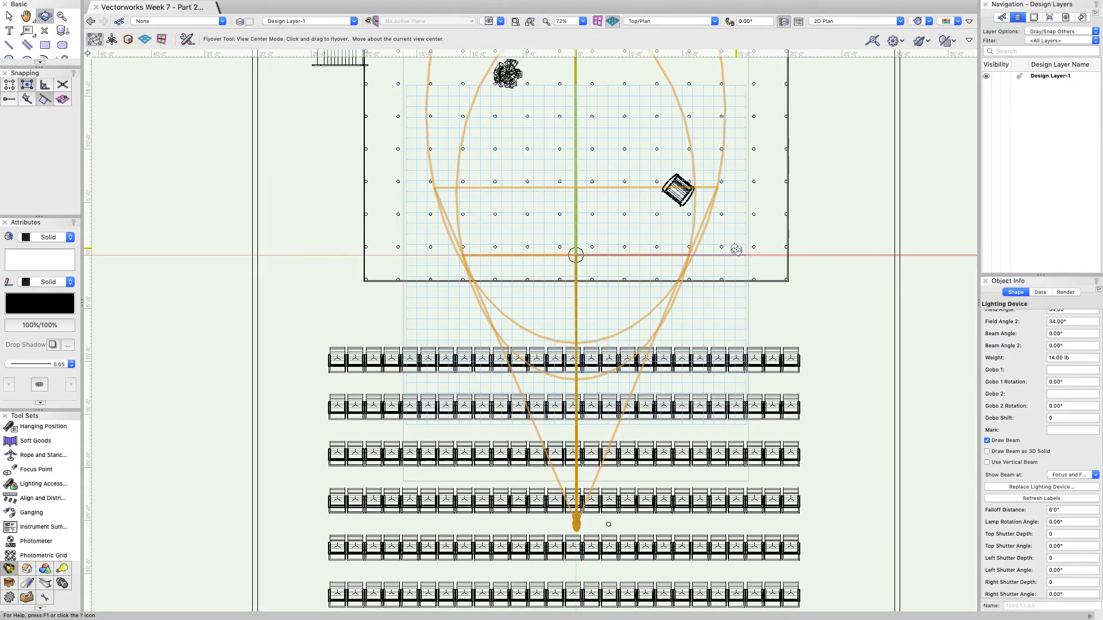
scroll(556, 190, down, 5)
drag(513, 127, 509, 148)
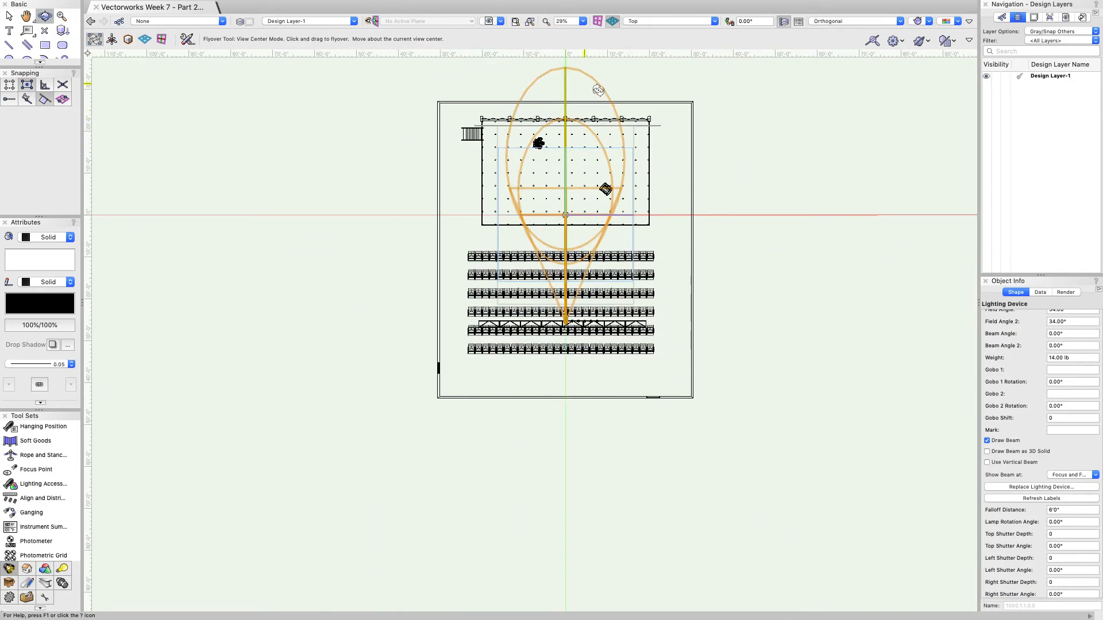
drag(689, 224, 594, 285)
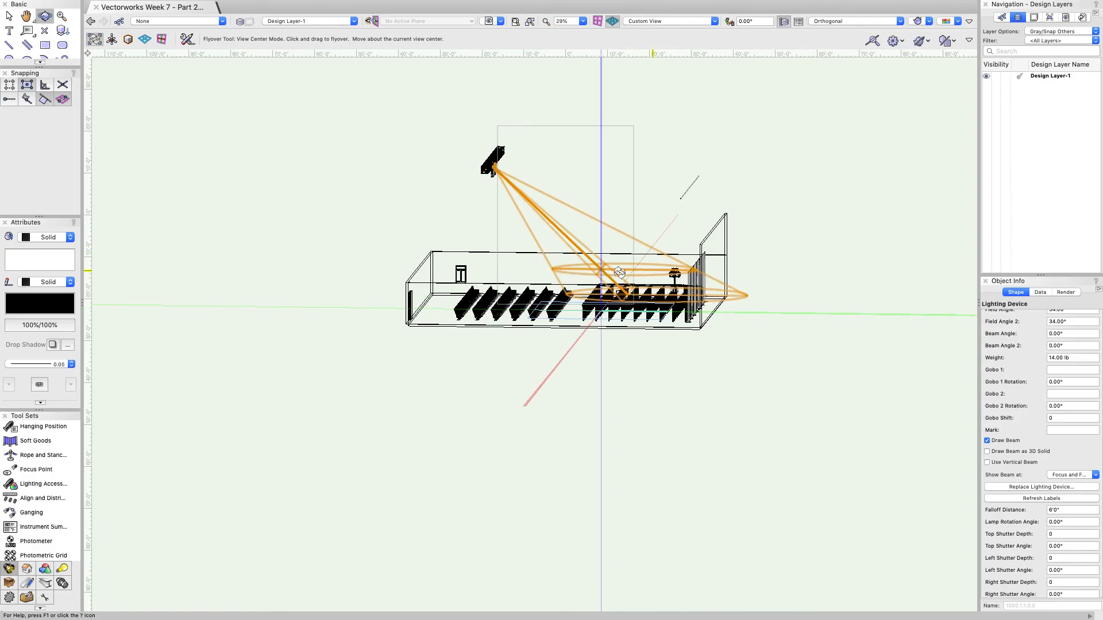
drag(565, 287, 624, 256)
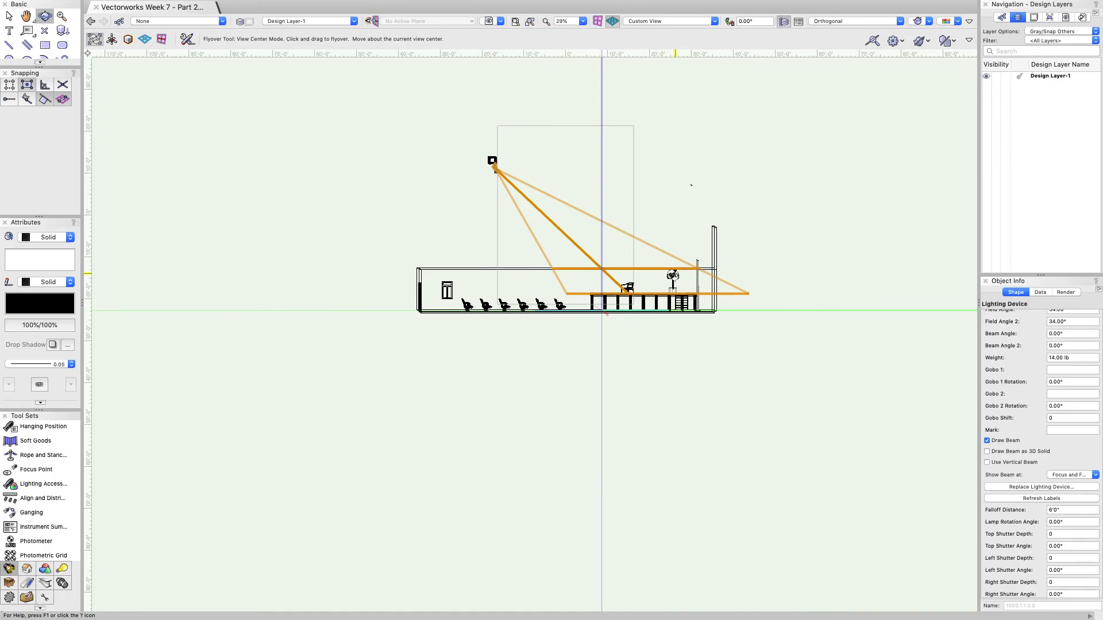
drag(613, 275, 645, 308)
click(875, 24)
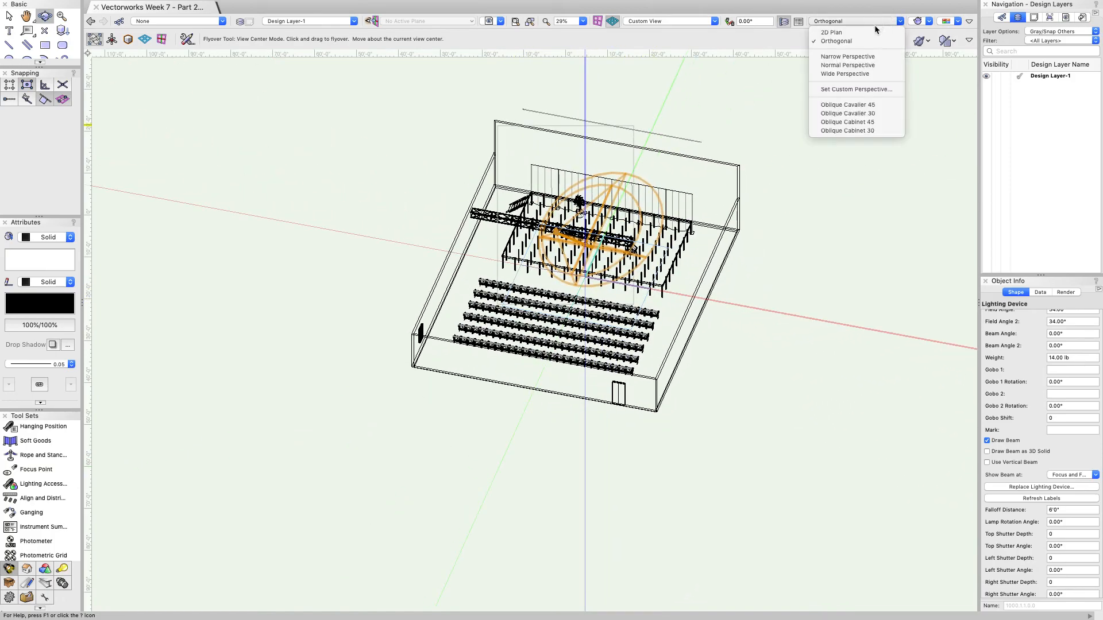
click(831, 32)
scroll(723, 131, down, 3)
scroll(638, 230, up, 5)
scroll(637, 232, up, 3)
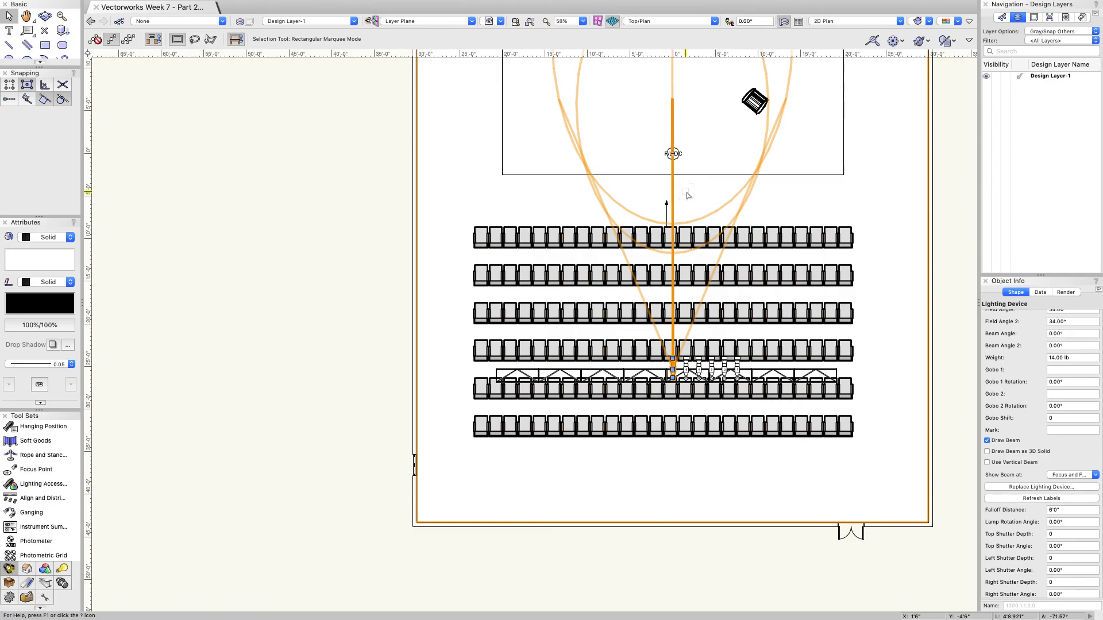
scroll(1022, 346, down, 5)
scroll(1022, 347, up, 8)
scroll(1021, 346, up, 2)
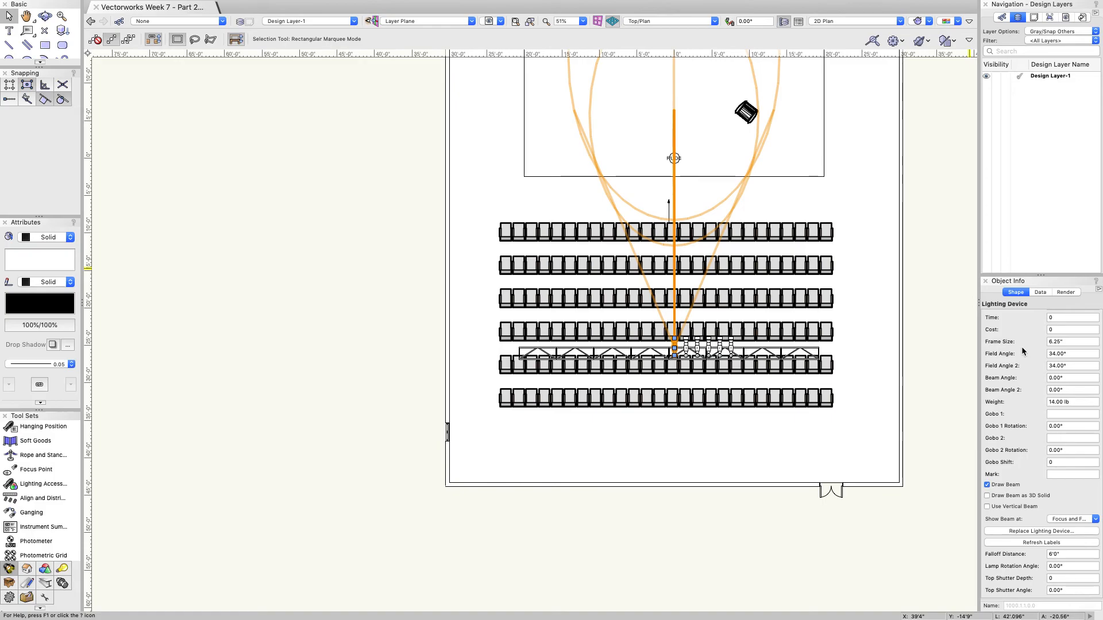
scroll(1022, 346, up, 3)
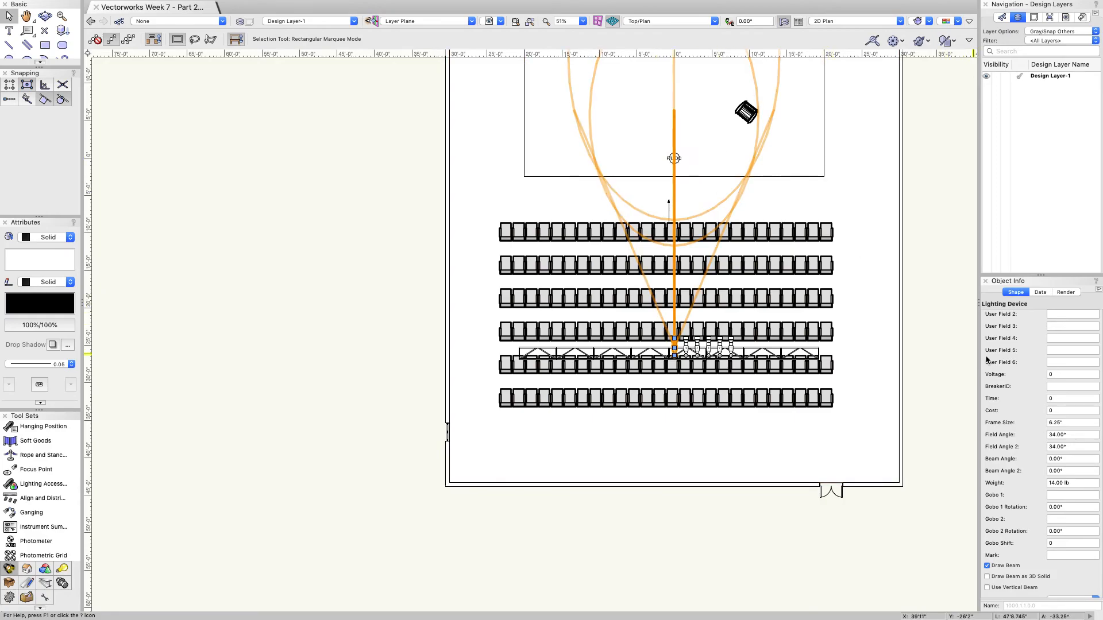
scroll(991, 360, up, 5)
scroll(990, 360, down, 10)
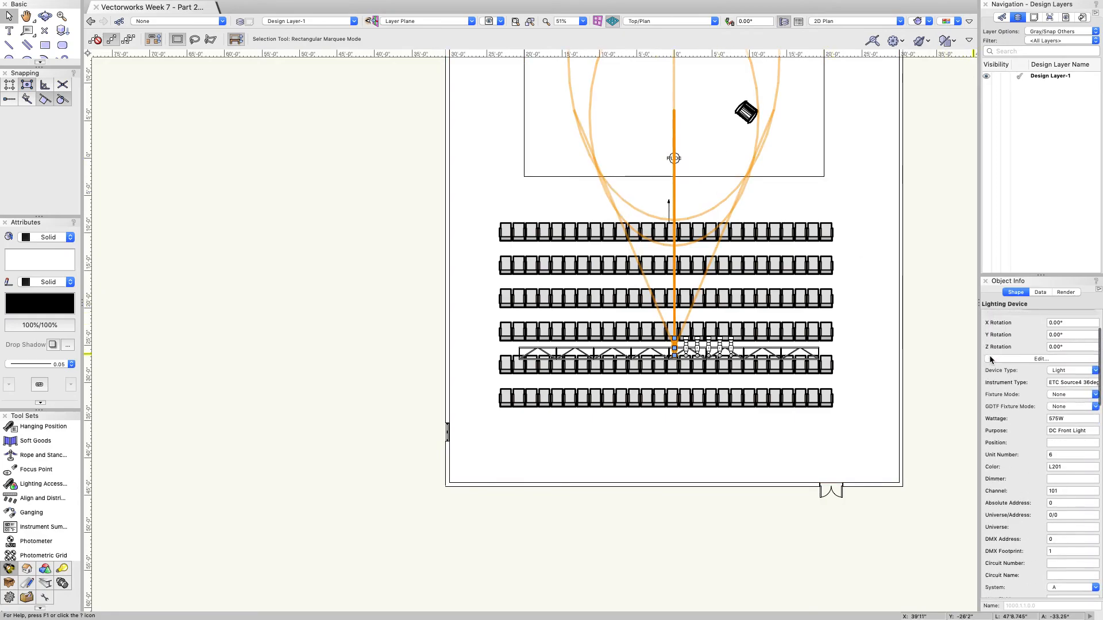
scroll(991, 360, down, 5)
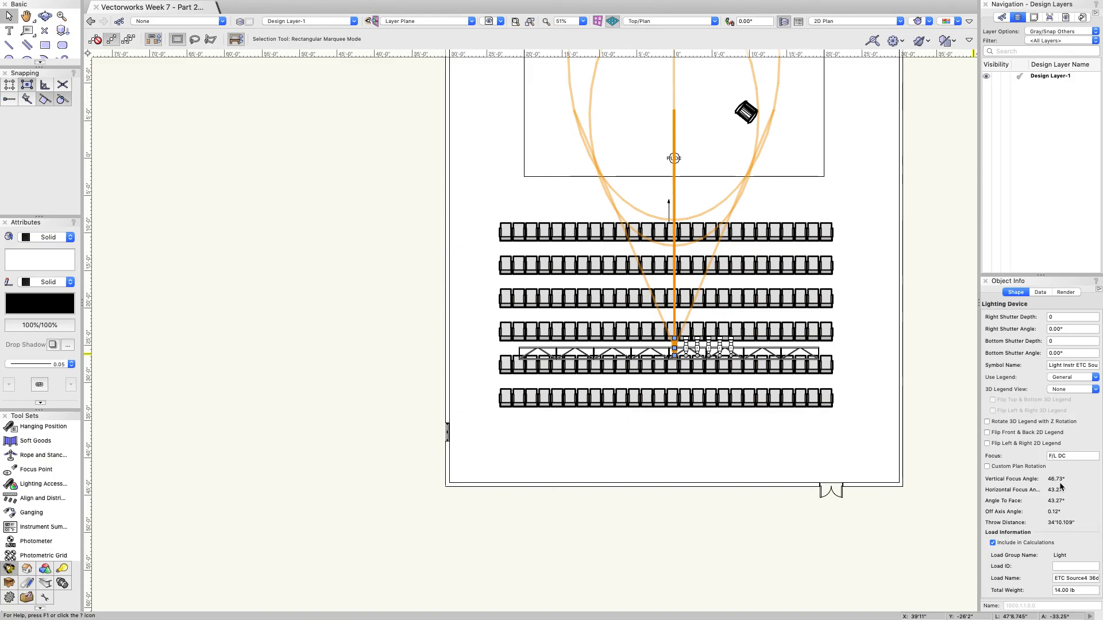
click(44, 16)
mouse_move(506, 184)
mouse_down()
mouse_move(562, 262)
mouse_move(648, 287)
mouse_move(646, 300)
mouse_up()
drag(624, 195, 678, 270)
click(862, 21)
click(863, 33)
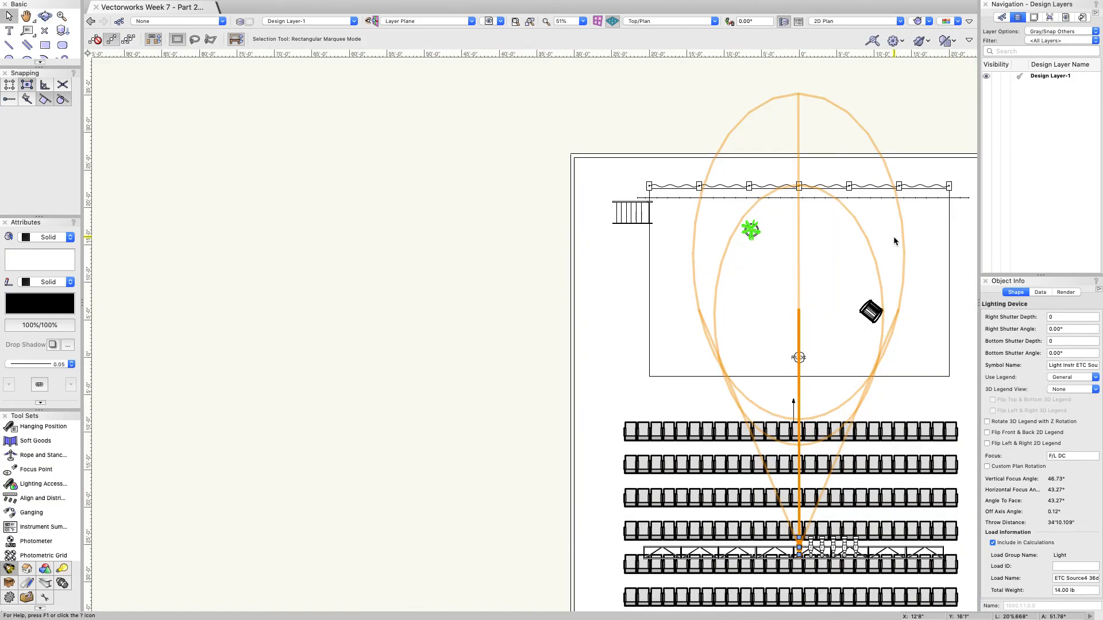
scroll(1006, 515, down, 1)
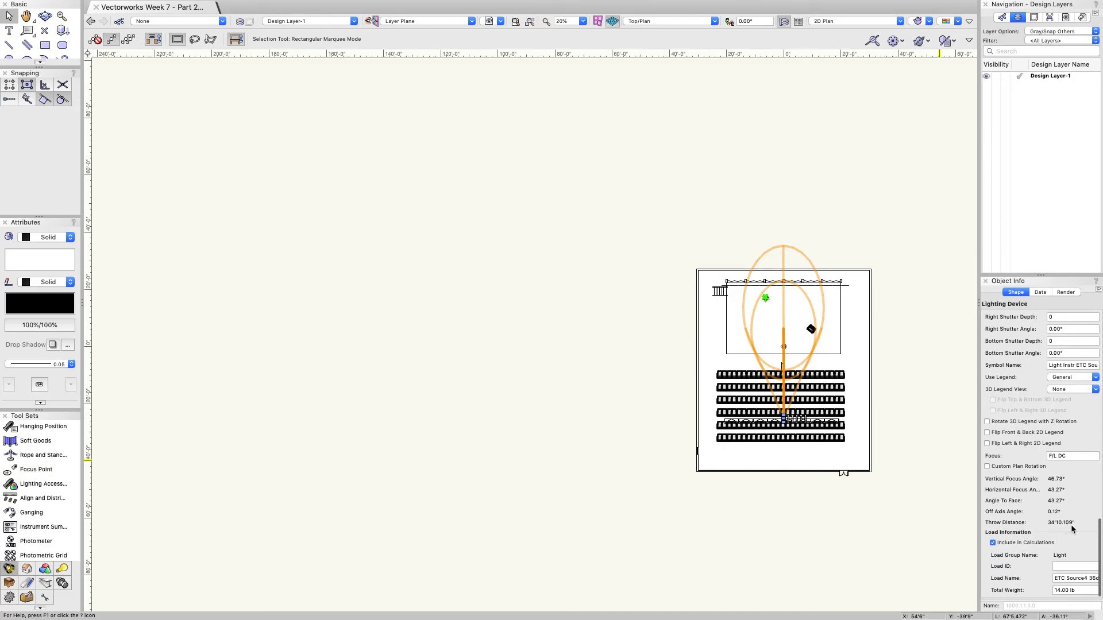
scroll(1004, 505, up, 3)
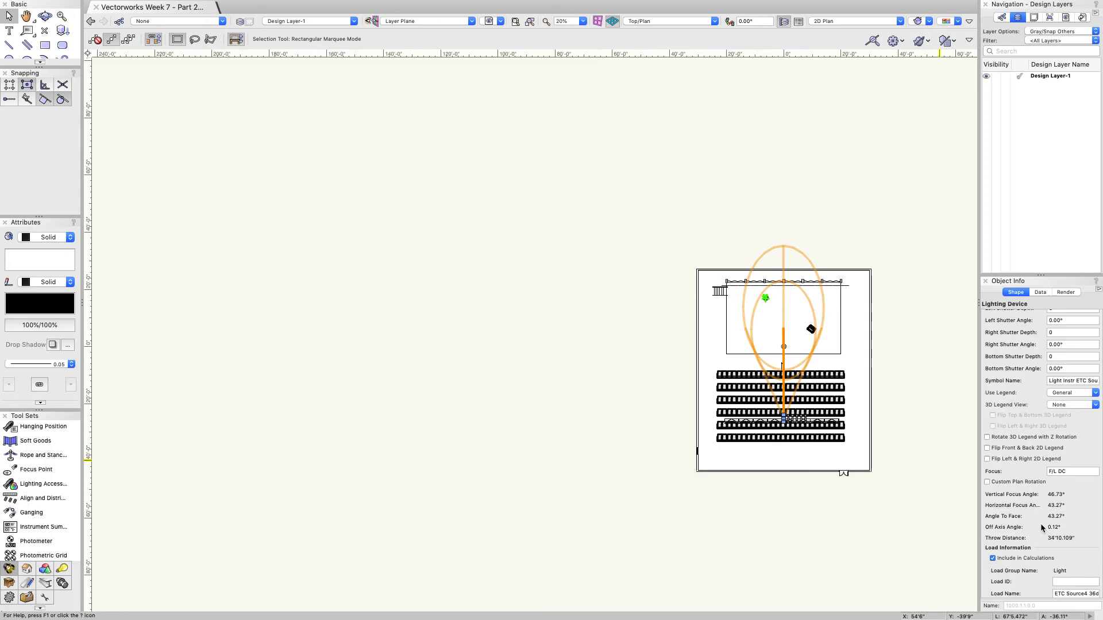
scroll(1030, 516, down, 2)
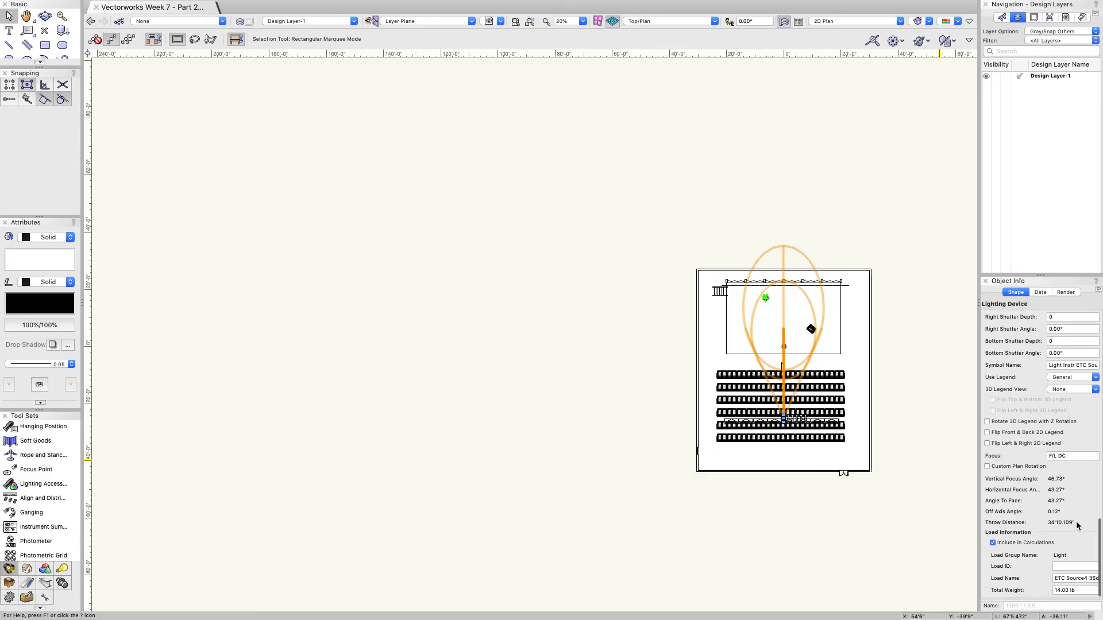
scroll(784, 347, up, 5)
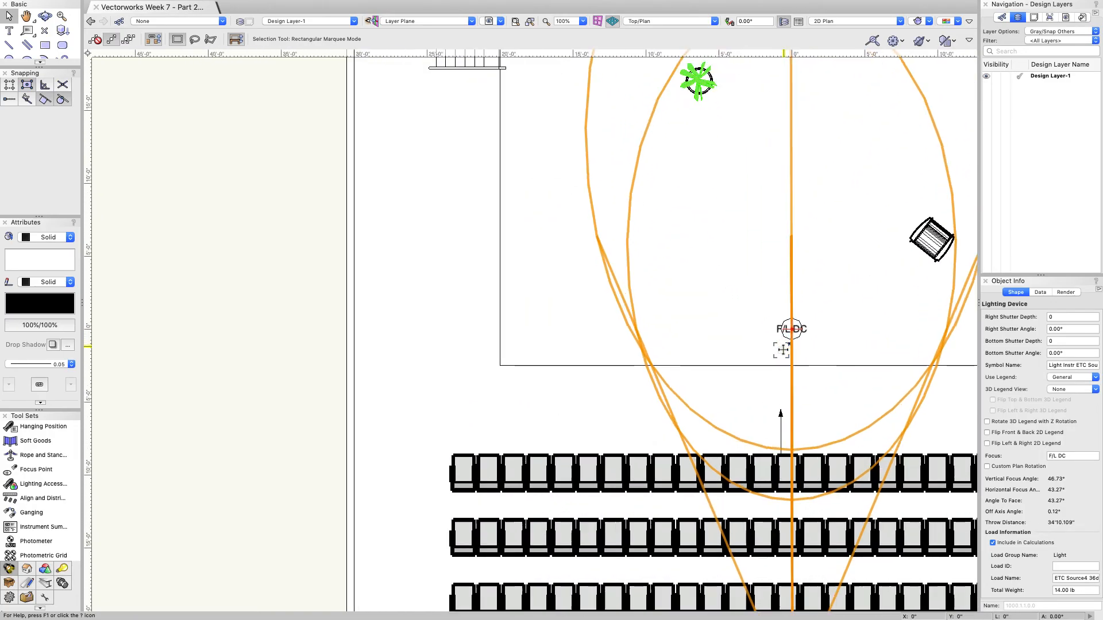
Step: Draw a line from the F/L DC focus point, 5' long at a 180° angle
drag(43, 68, 43, 144)
click(9, 45)
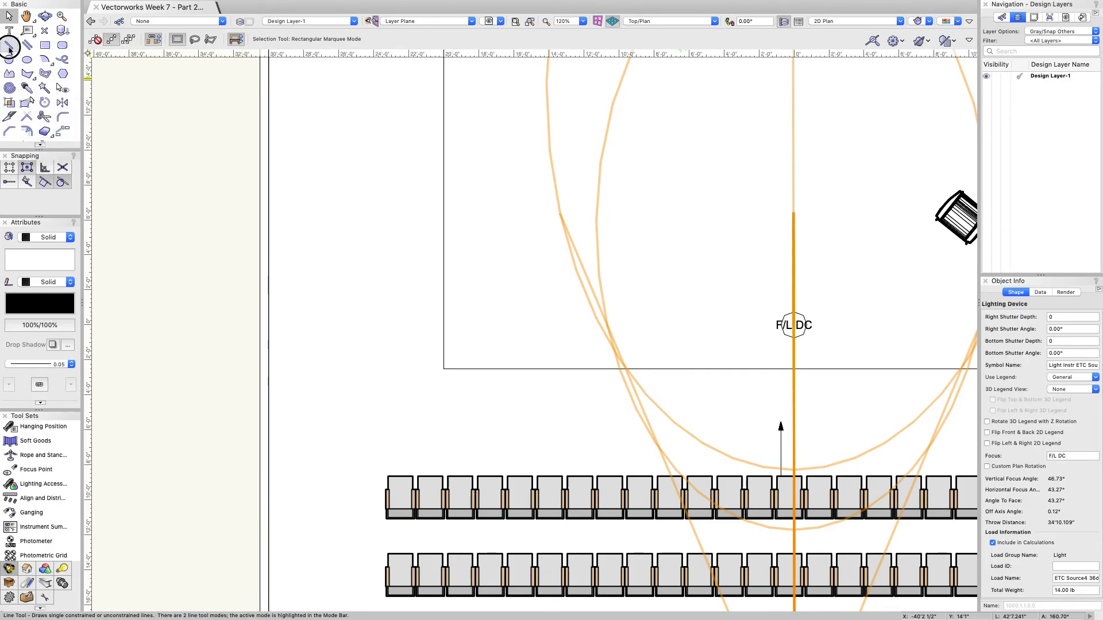
click(794, 326)
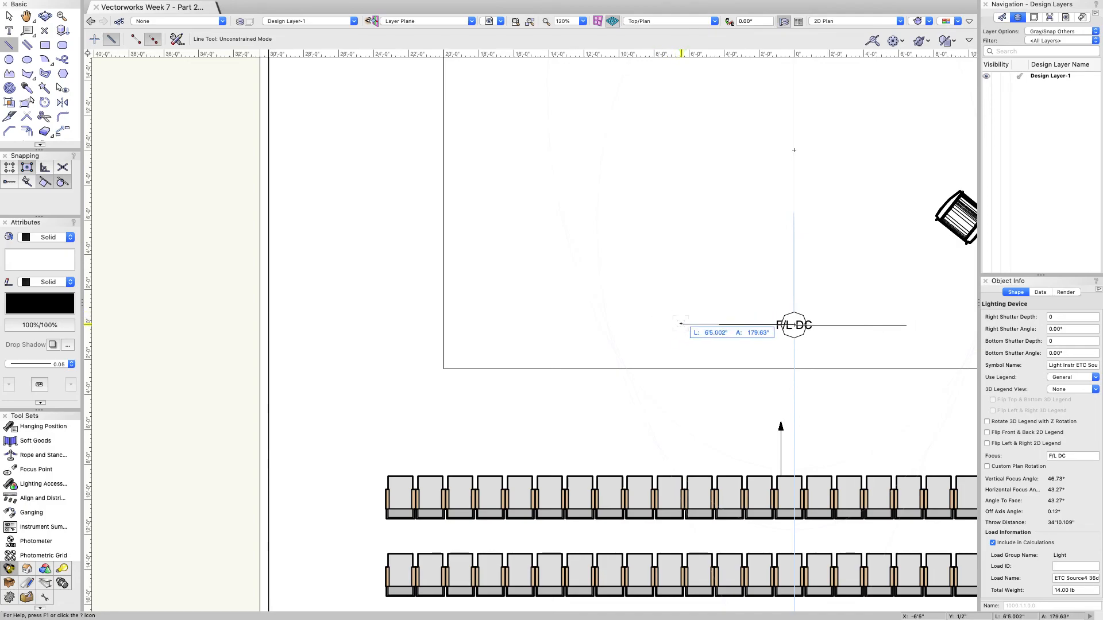
key(Tab)
scroll(682, 323, down, 1)
text(5)
key(Return)
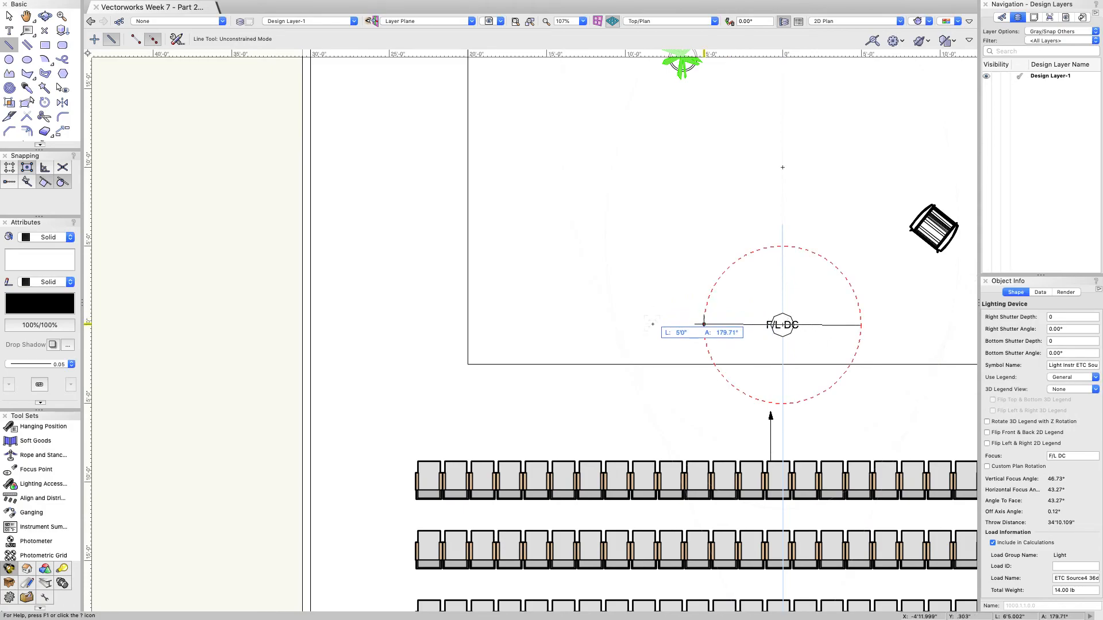
key(Tab)
text(180)
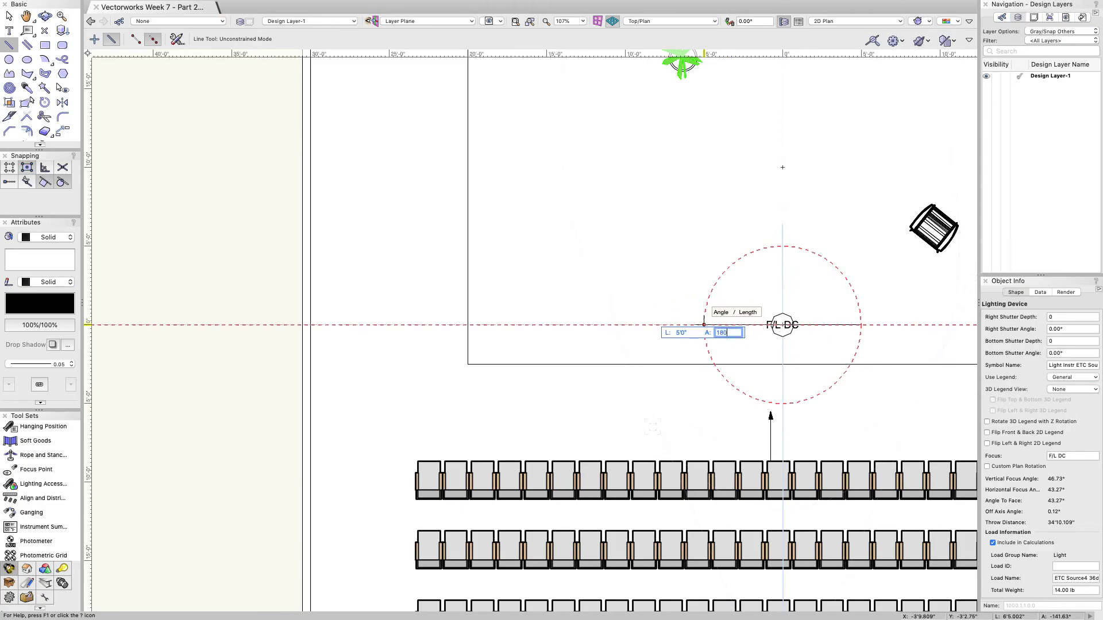
key(Return)
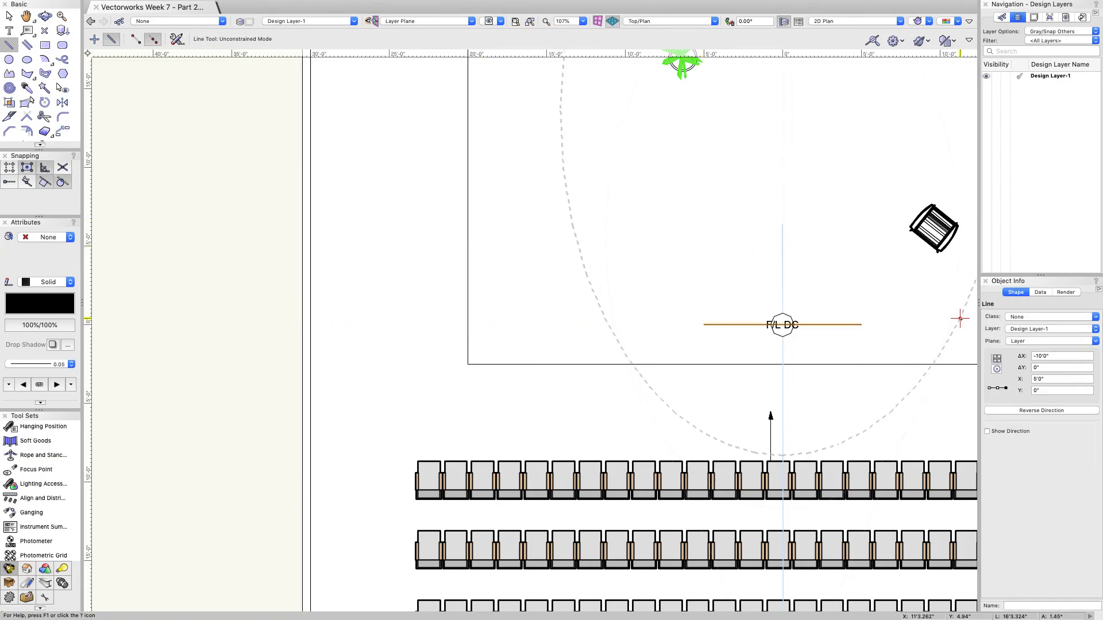
Step: Select the leftmost lighting instrument on the truss
scroll(752, 320, down, 3)
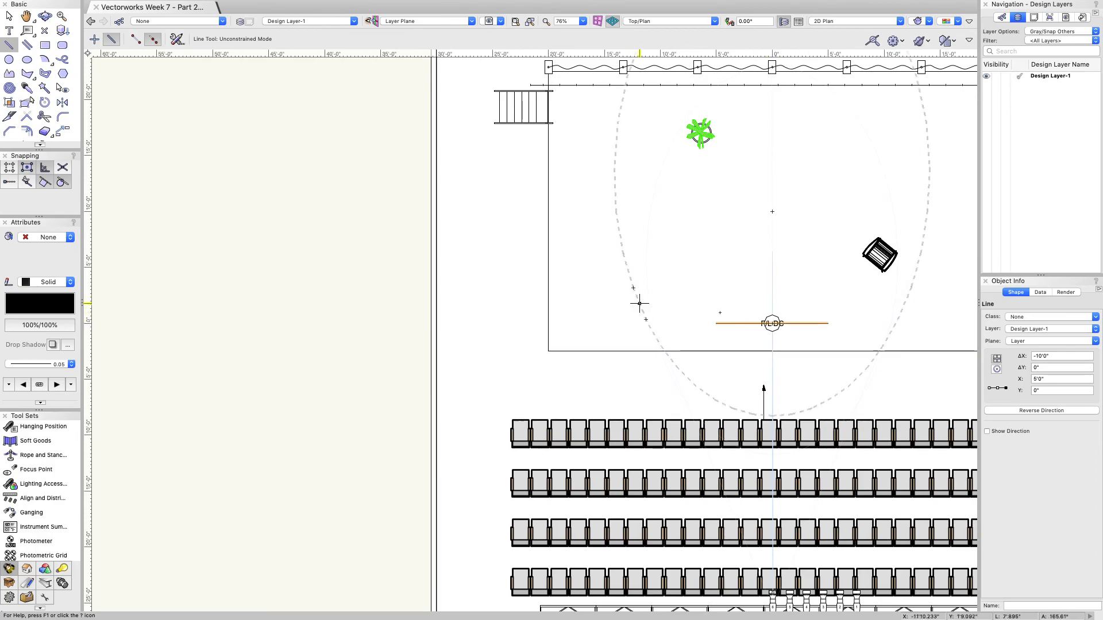
click(9, 15)
scroll(263, 142, down, 5)
click(445, 312)
scroll(445, 312, up, 4)
click(511, 284)
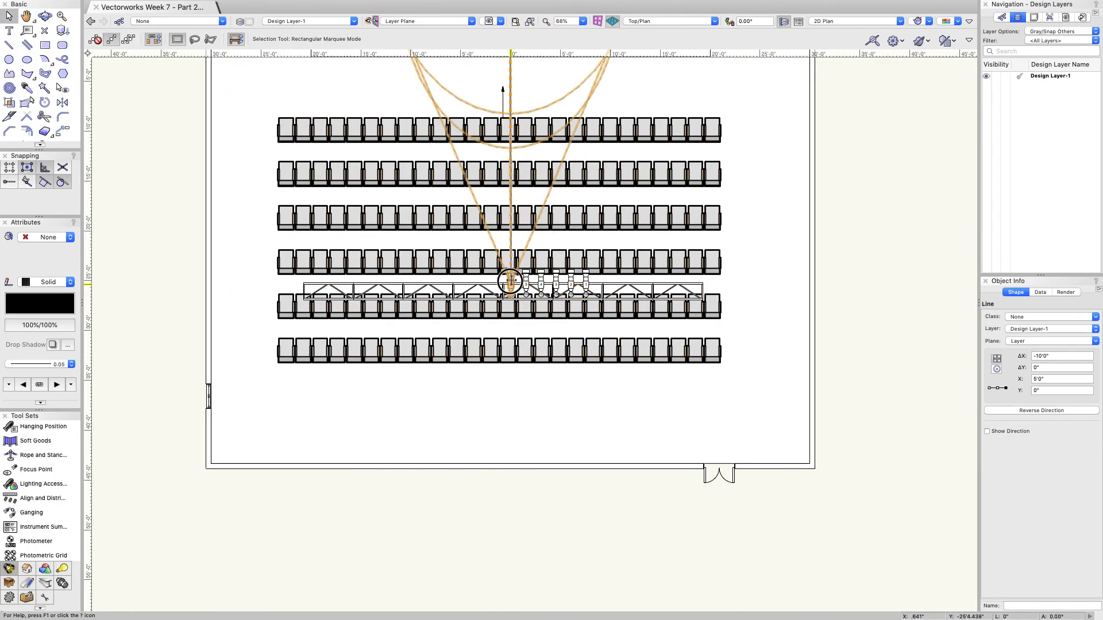
scroll(1025, 437, up, 5)
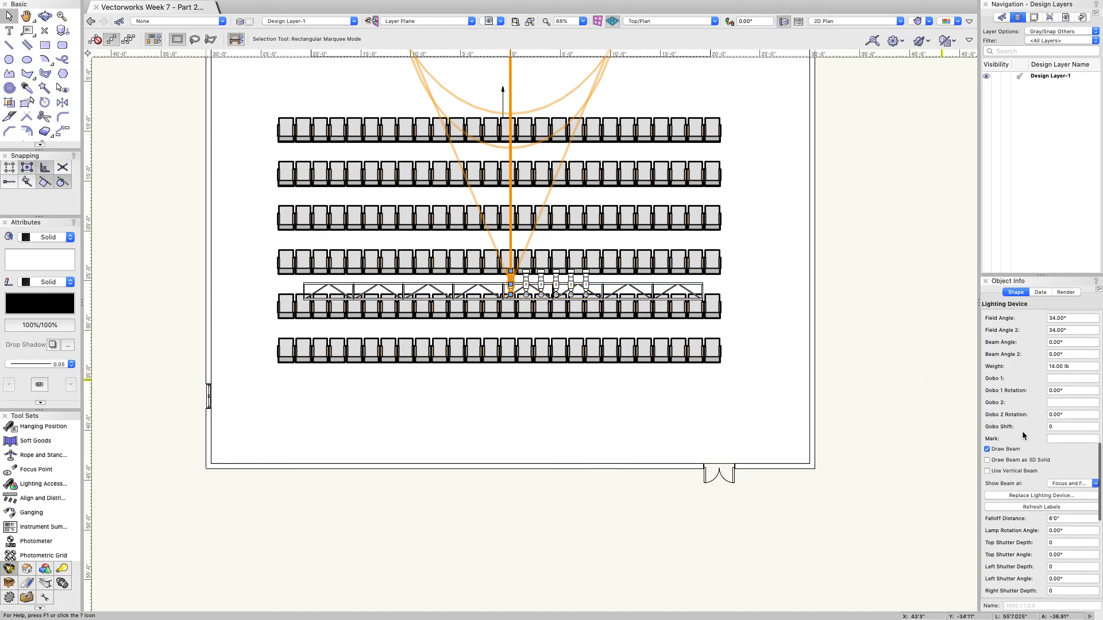
click(987, 449)
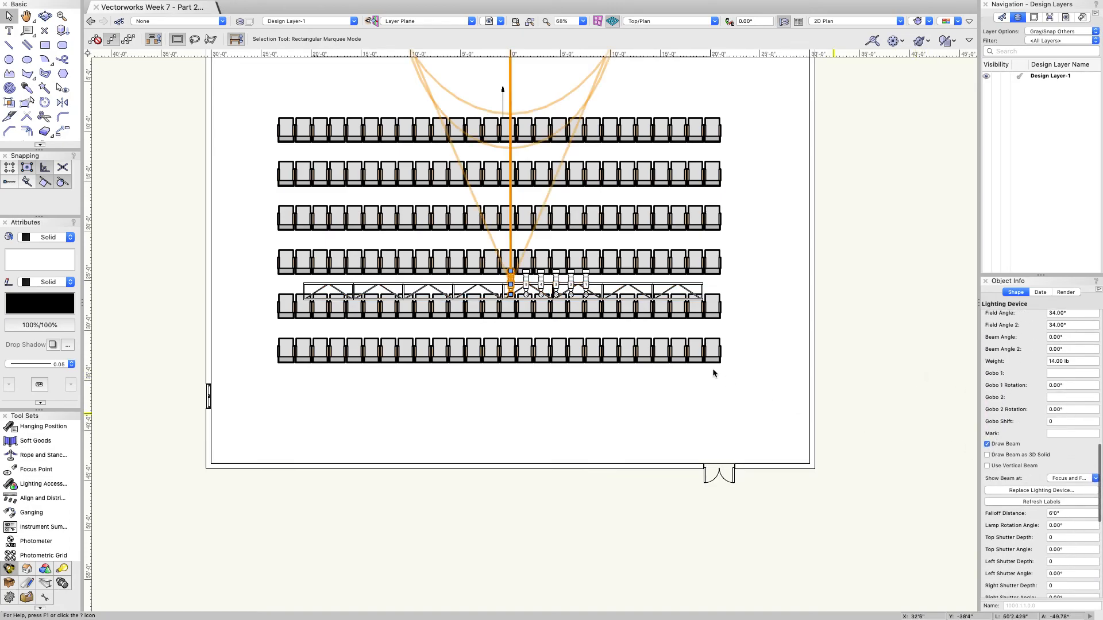
scroll(713, 362, down, 4)
scroll(656, 245, up, 4)
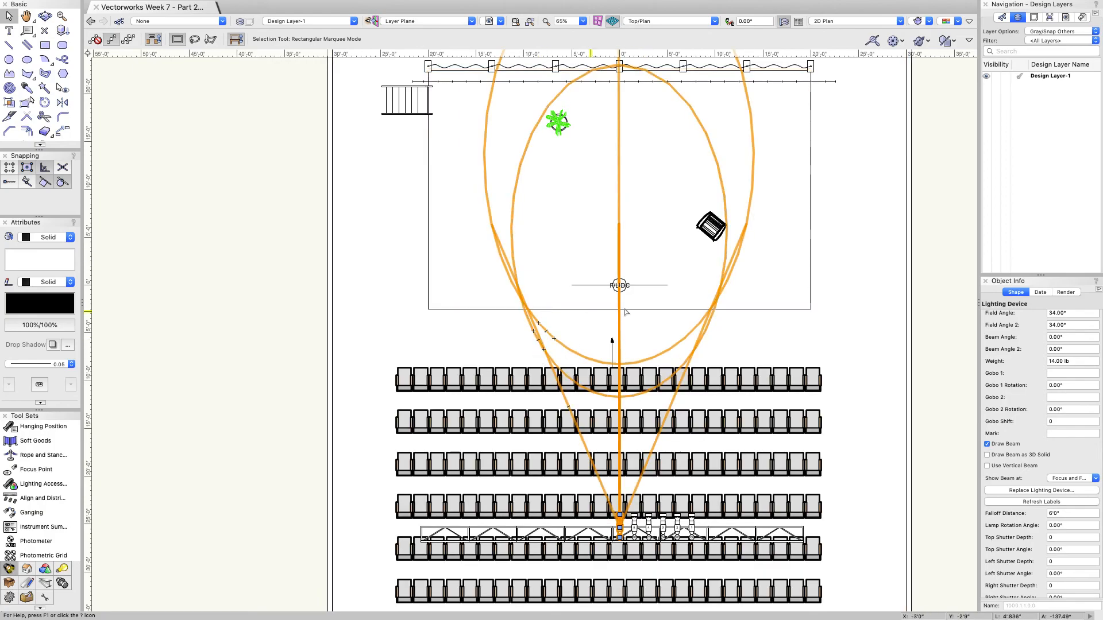
scroll(626, 285, down, 2)
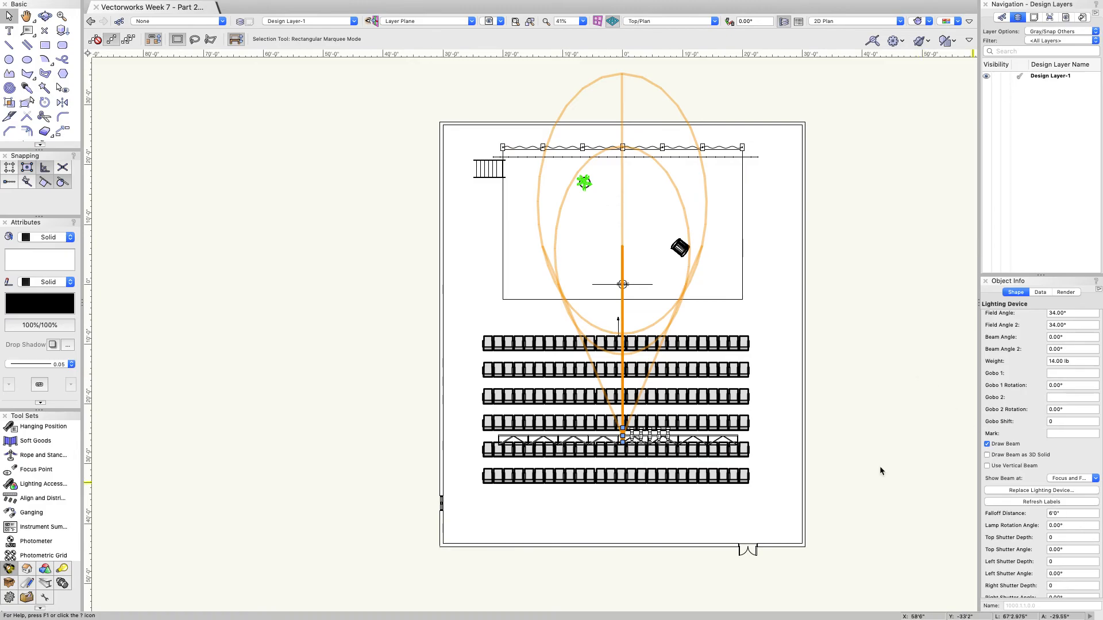
scroll(624, 431, up, 6)
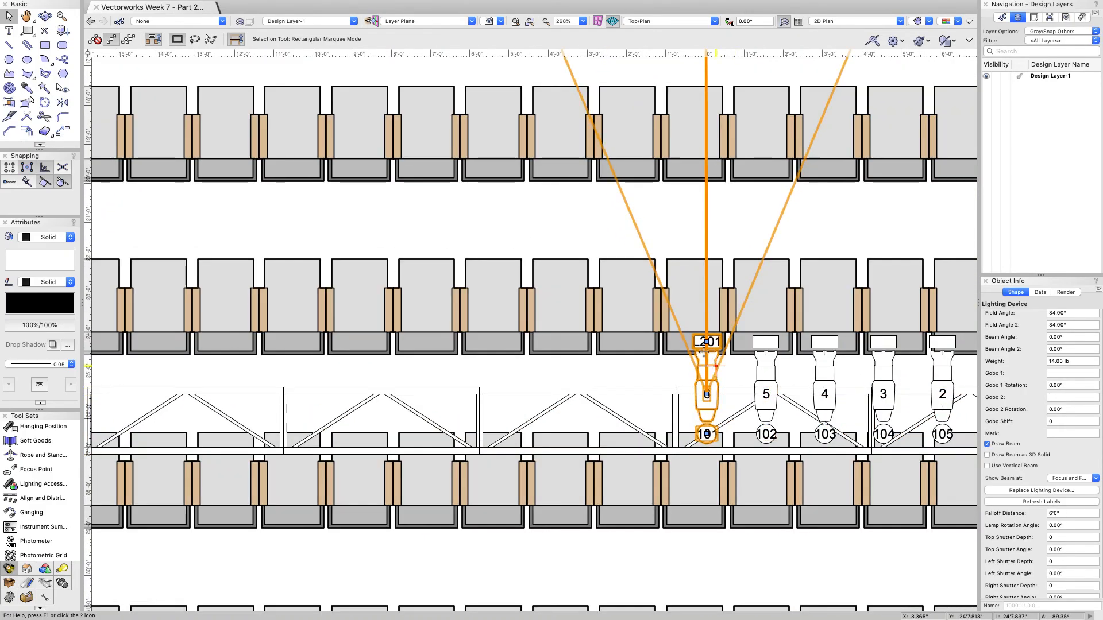
Step: Replace the truss instrument with a Source 4 26deg fixture
click(1013, 490)
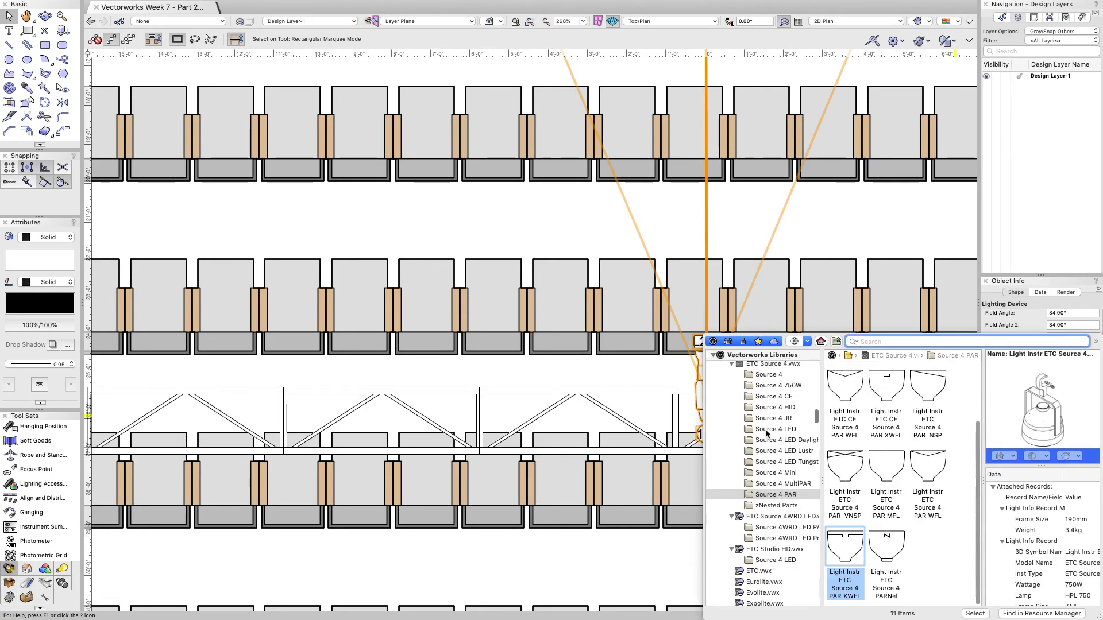
click(768, 375)
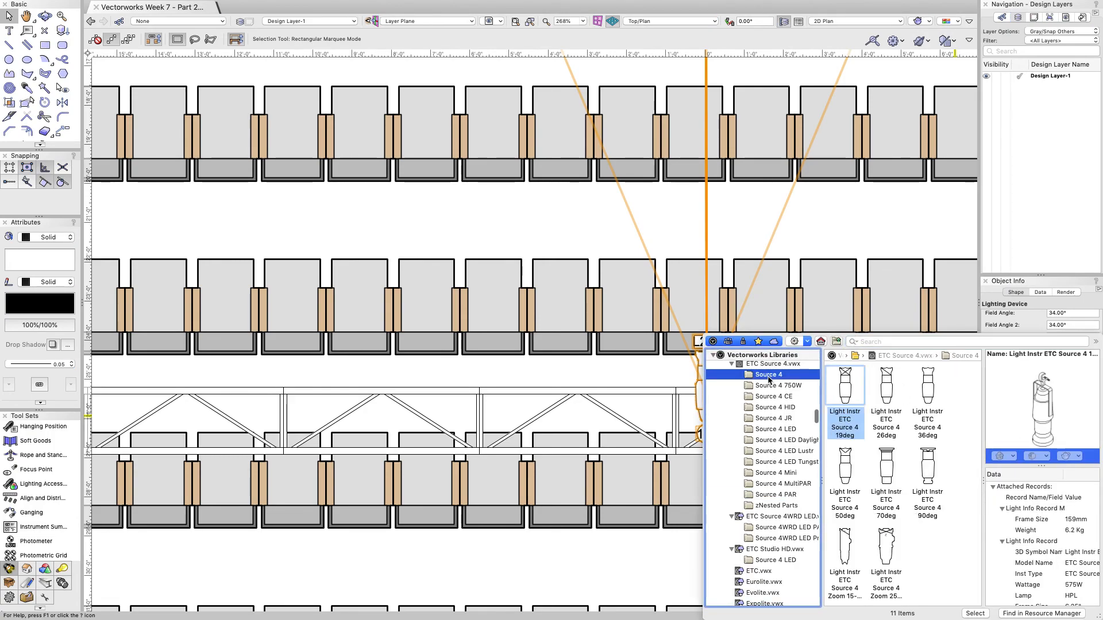
double_click(885, 393)
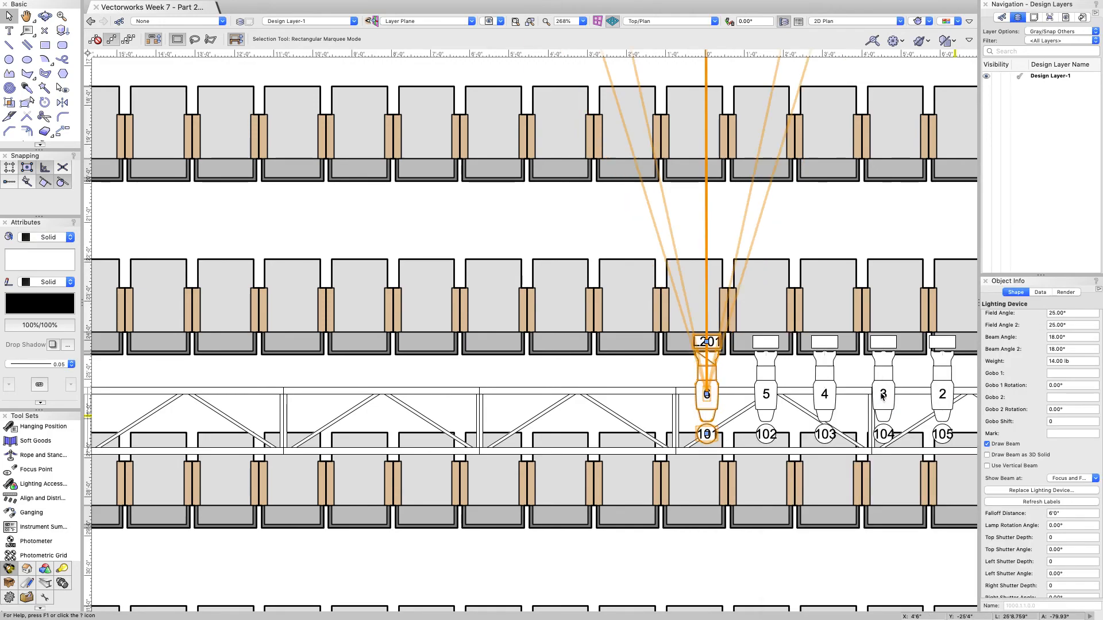
Step: Set both Beam Angle 2 and Beam Angle to 0°
scroll(574, 405, down, 5)
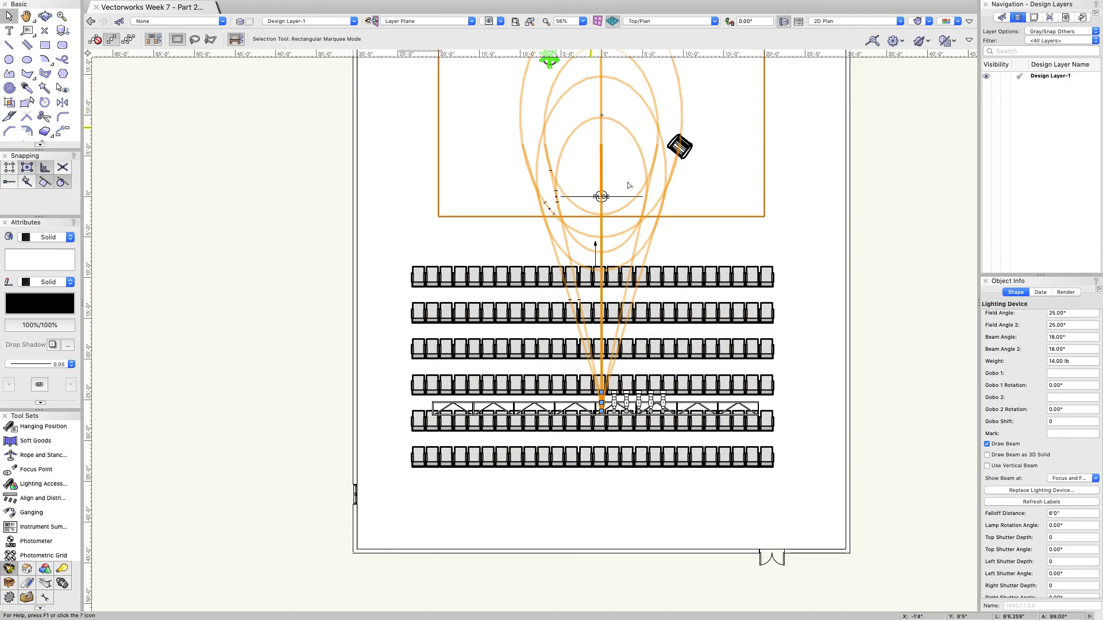
scroll(625, 188, down, 3)
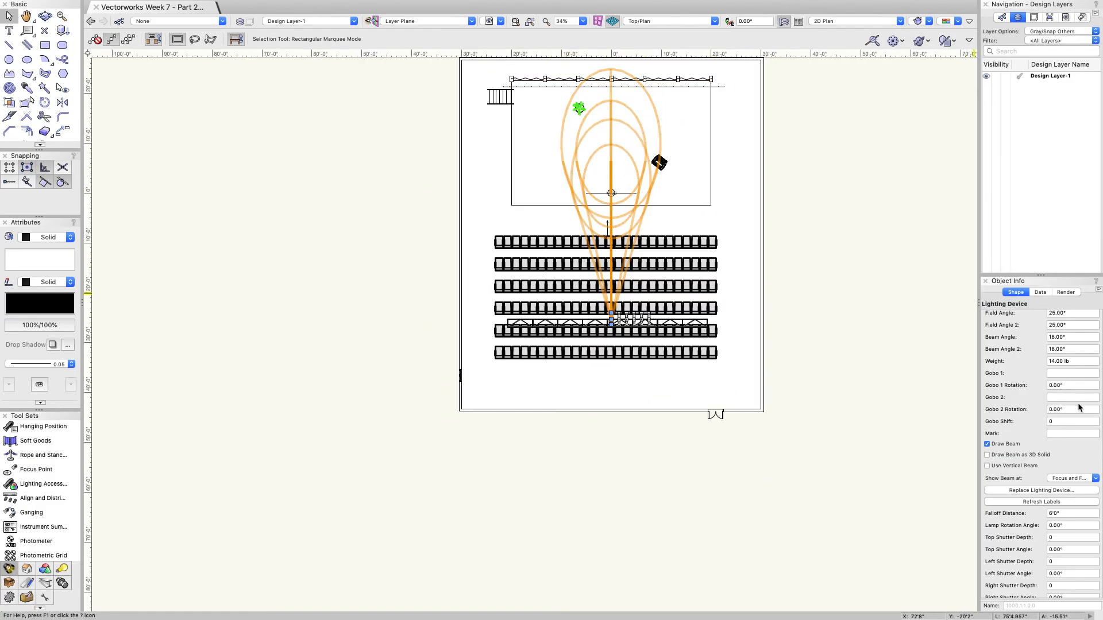
scroll(1078, 396, up, 2)
drag(1079, 377, 946, 358)
text(0)
key(Return)
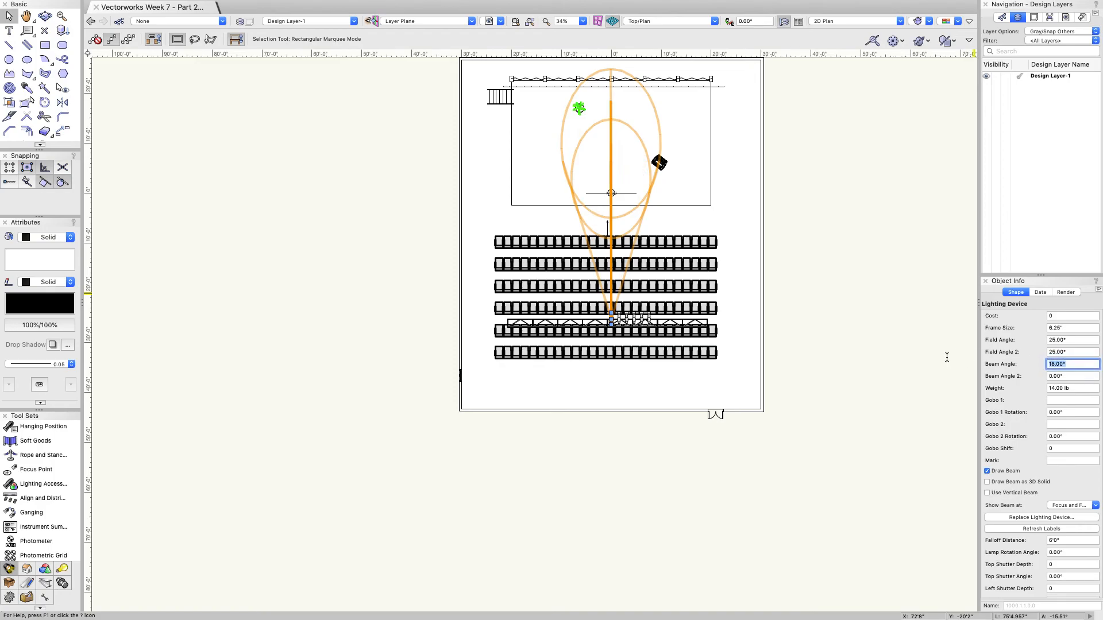
key(Return)
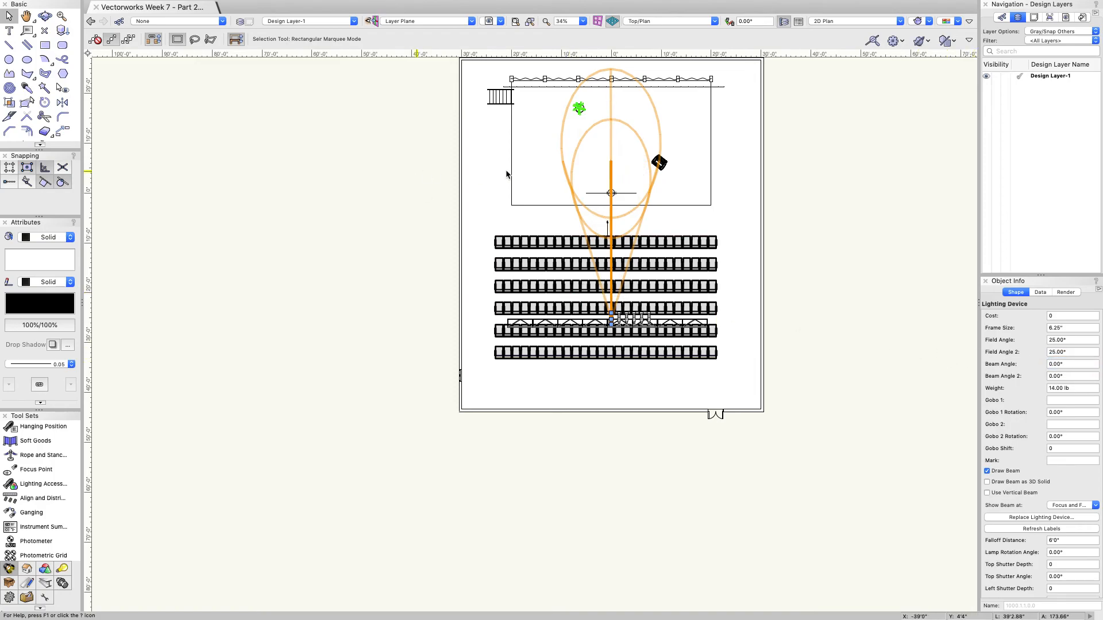
scroll(610, 192, up, 3)
scroll(611, 192, up, 1)
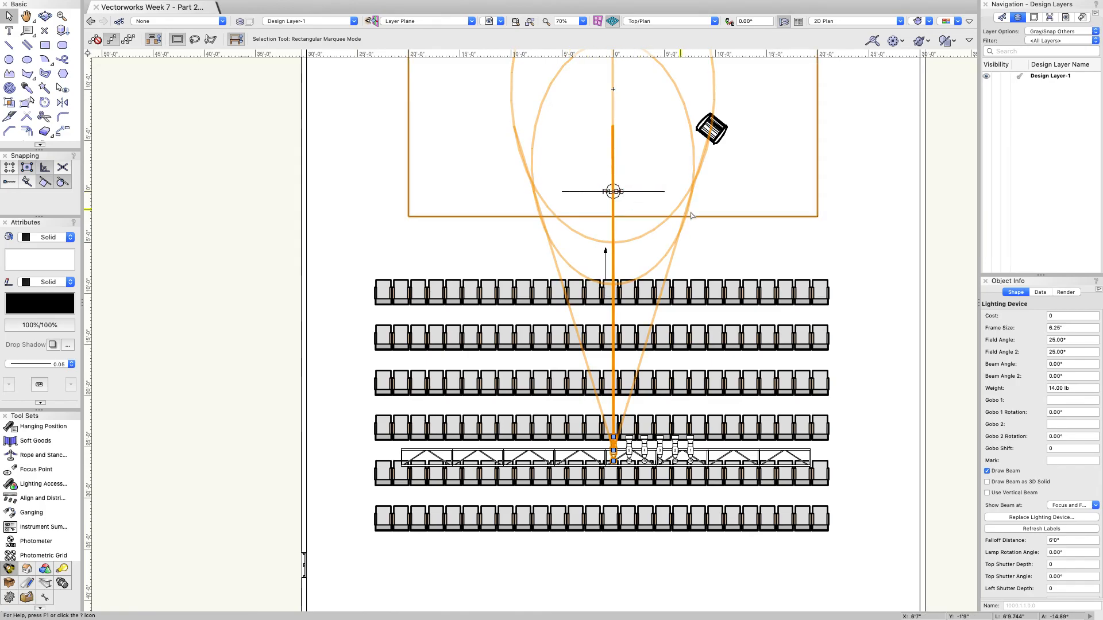
Step: Swap the fixture for a Source 4 19deg, zero both Beam Angles, and orbit into 3D
click(1055, 519)
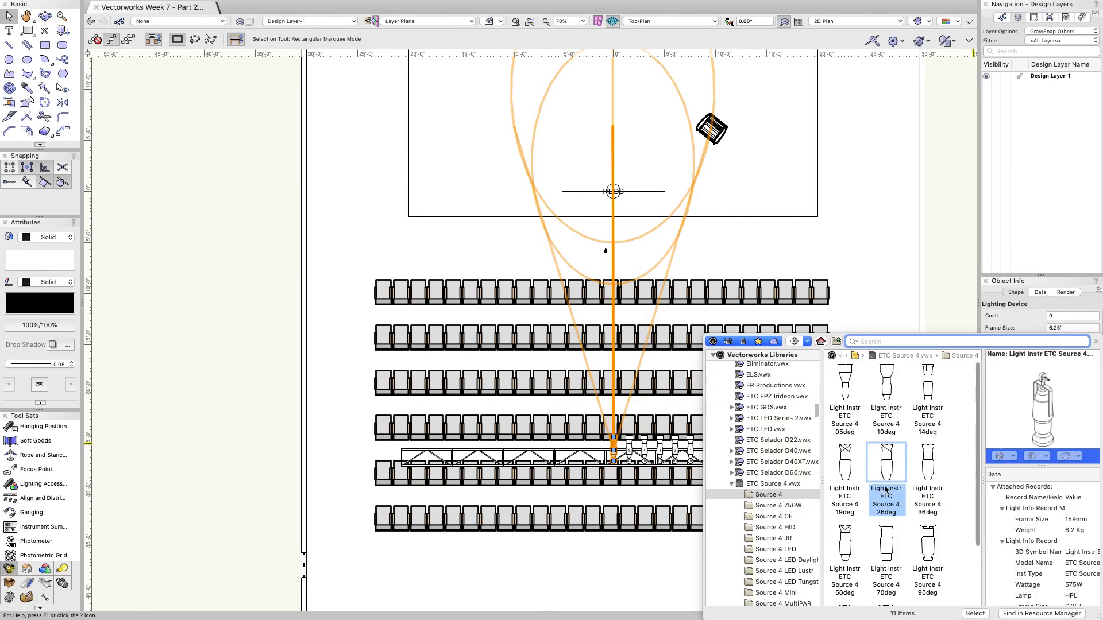
double_click(850, 465)
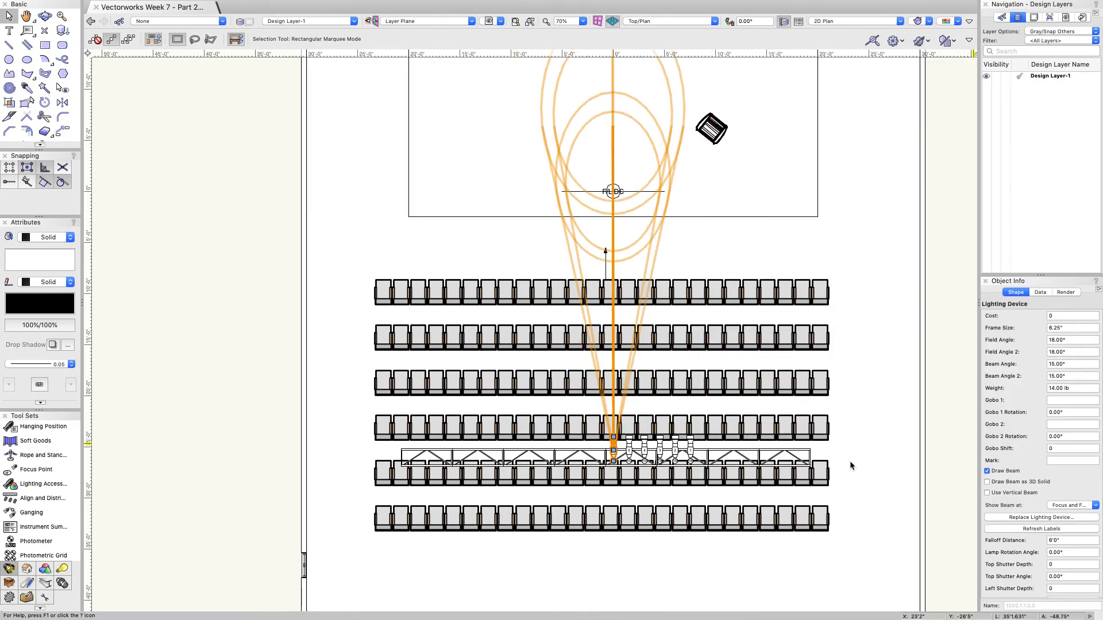
click(998, 371)
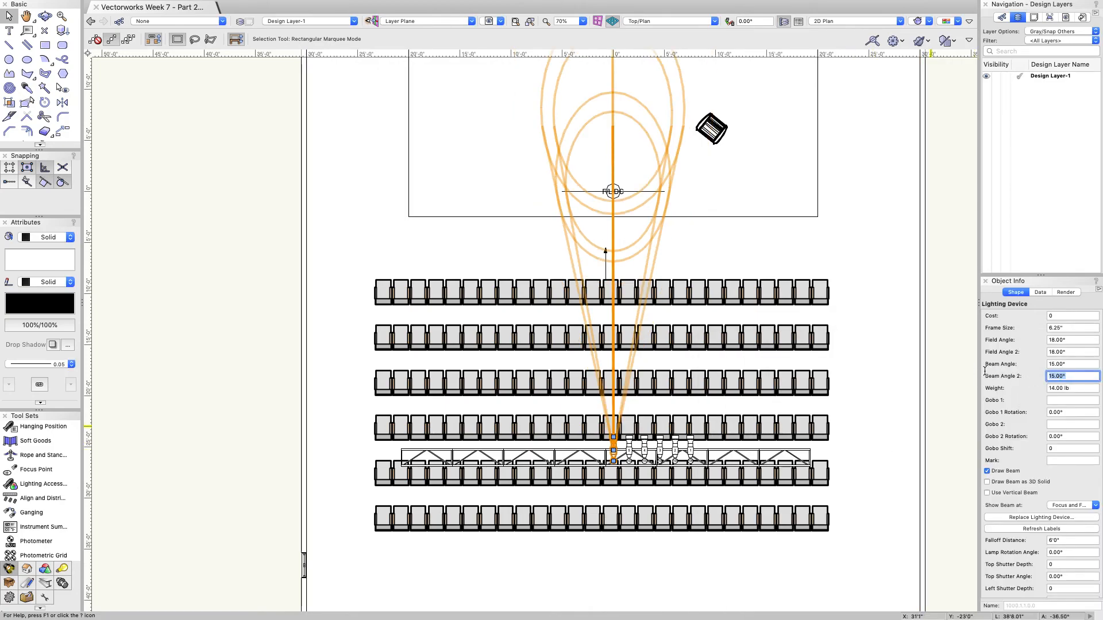
key(Return)
click(1012, 358)
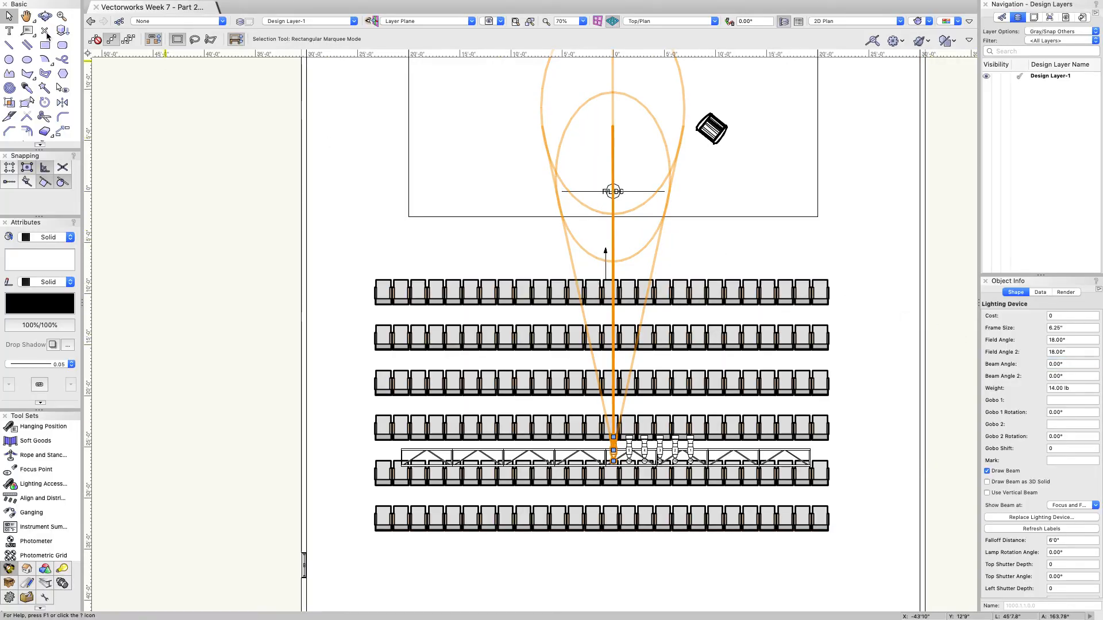
click(44, 15)
mouse_move(762, 311)
mouse_down()
mouse_move(645, 301)
mouse_move(534, 224)
mouse_move(660, 347)
mouse_move(602, 278)
mouse_move(709, 340)
mouse_move(652, 285)
mouse_move(529, 276)
mouse_move(502, 301)
mouse_move(589, 322)
mouse_move(846, 306)
mouse_move(730, 353)
mouse_move(505, 303)
mouse_move(692, 320)
mouse_move(531, 370)
mouse_move(718, 386)
mouse_up()
Step: Return the drawing to the 2D Plan projection
click(853, 22)
click(852, 31)
key(x)
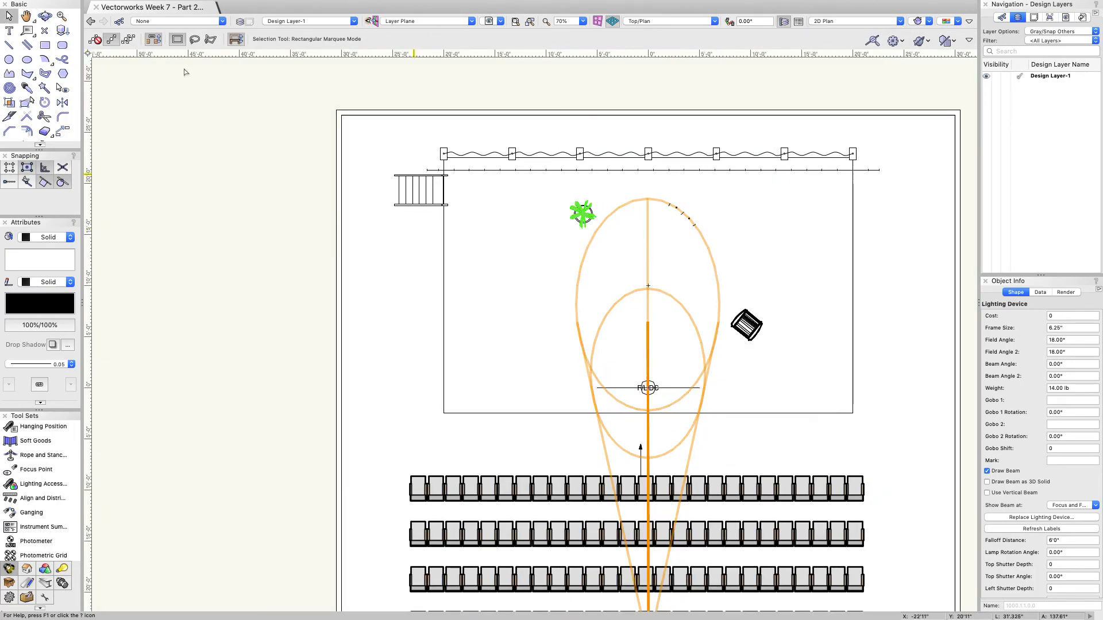
Step: Orbit into 3D to inspect the 19deg beam from the truss, then go back to 2D Plan
click(45, 16)
drag(747, 316, 640, 419)
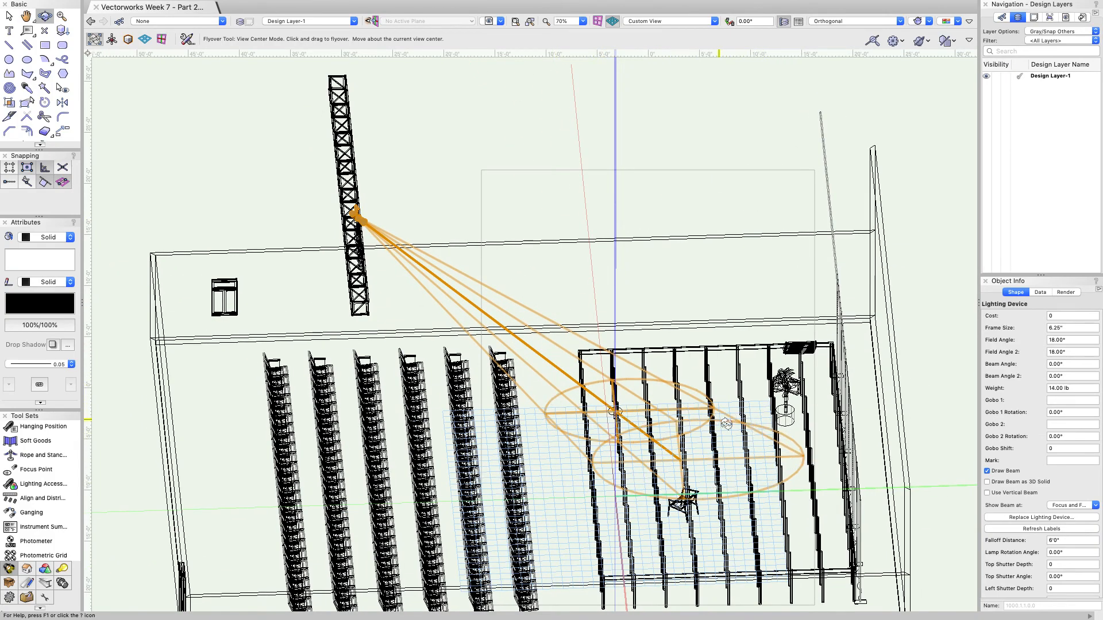
drag(750, 491, 805, 394)
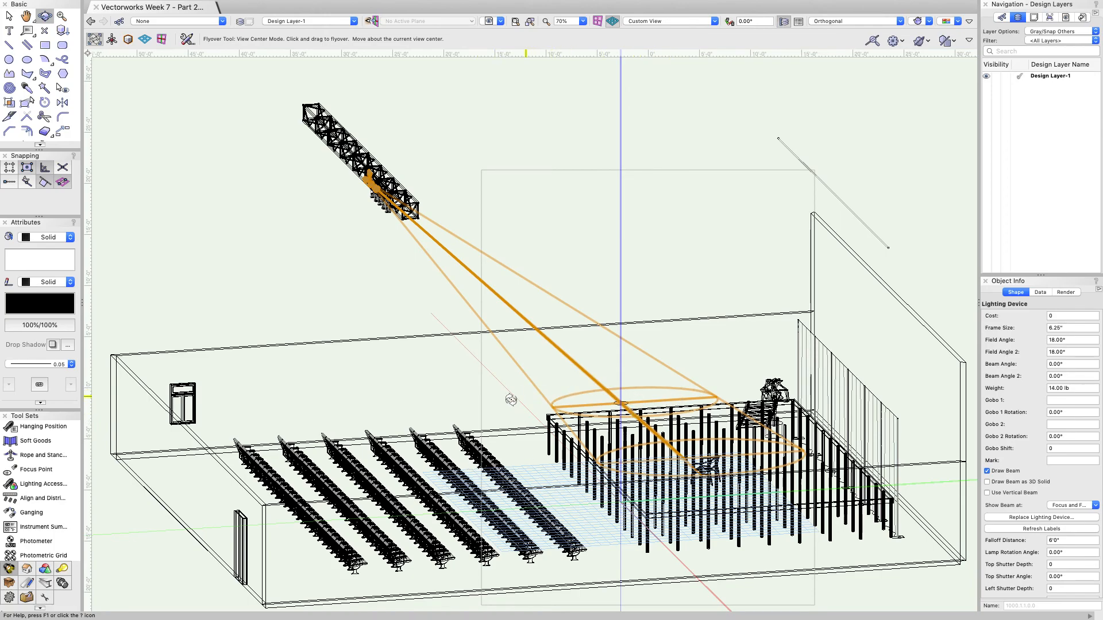
click(817, 24)
click(823, 36)
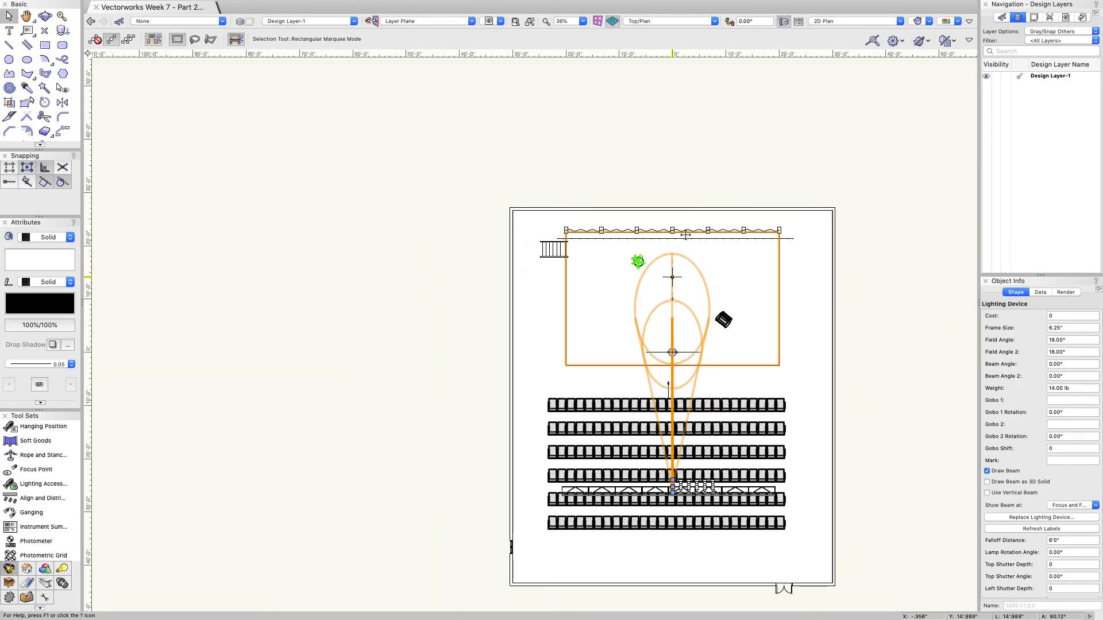
Step: Turn off Draw Beam for the truss fixture and deselect it
scroll(679, 366, up, 2)
scroll(680, 367, up, 2)
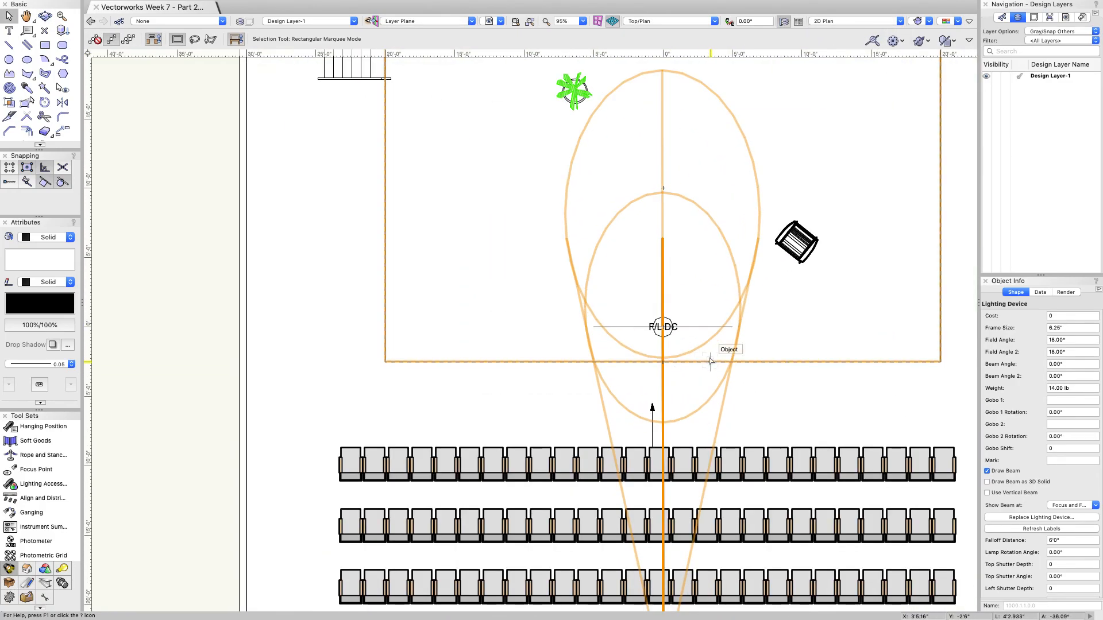
scroll(677, 310, down, 3)
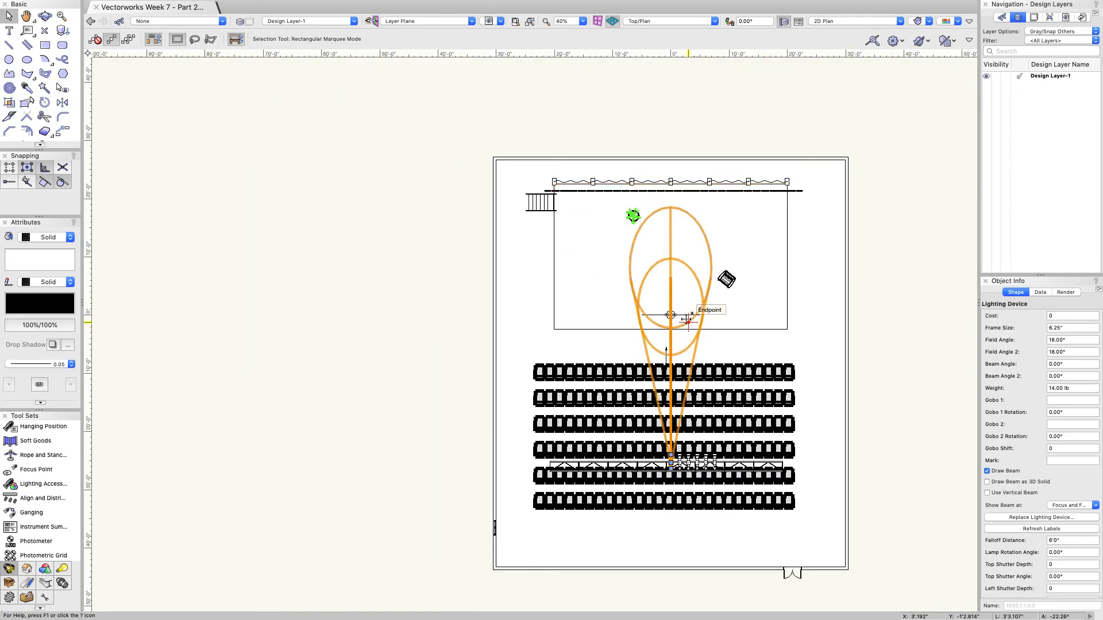
scroll(678, 313, up, 2)
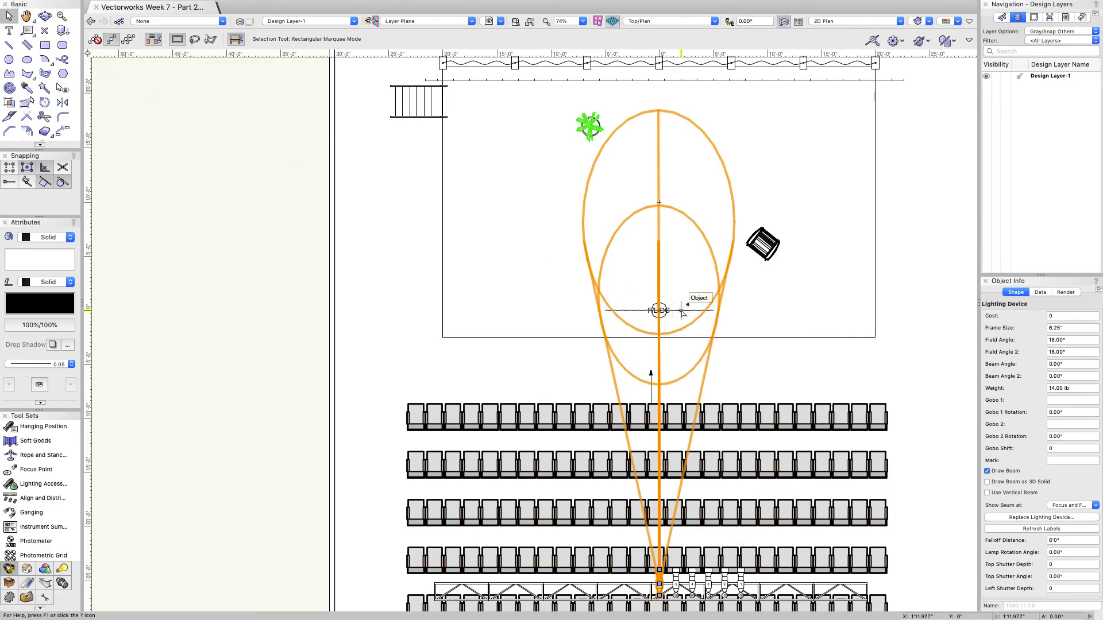
click(988, 472)
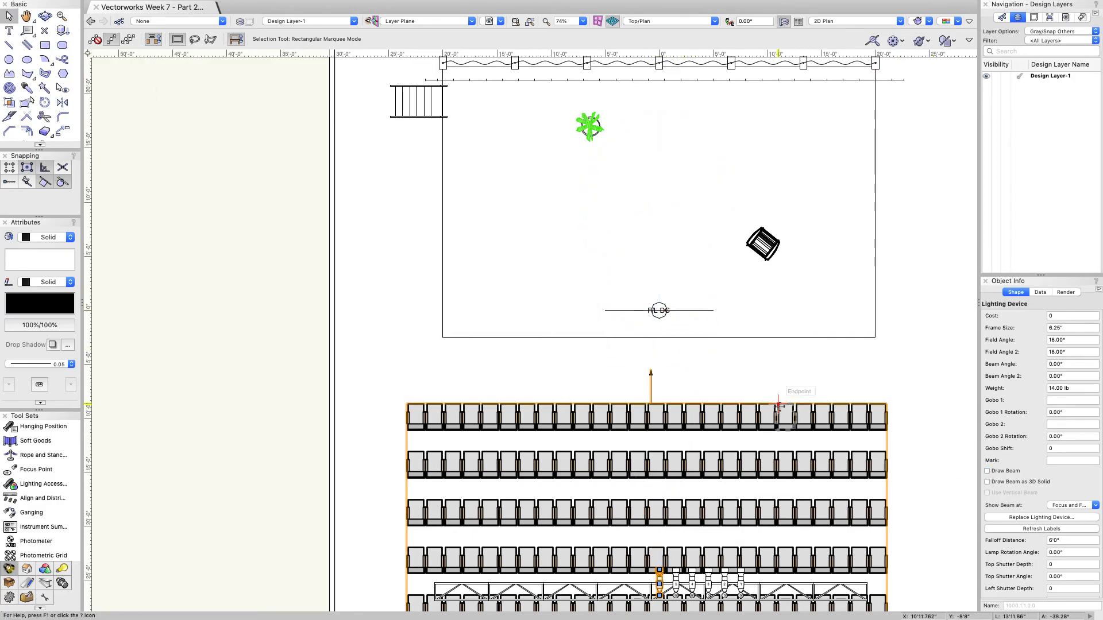
click(692, 312)
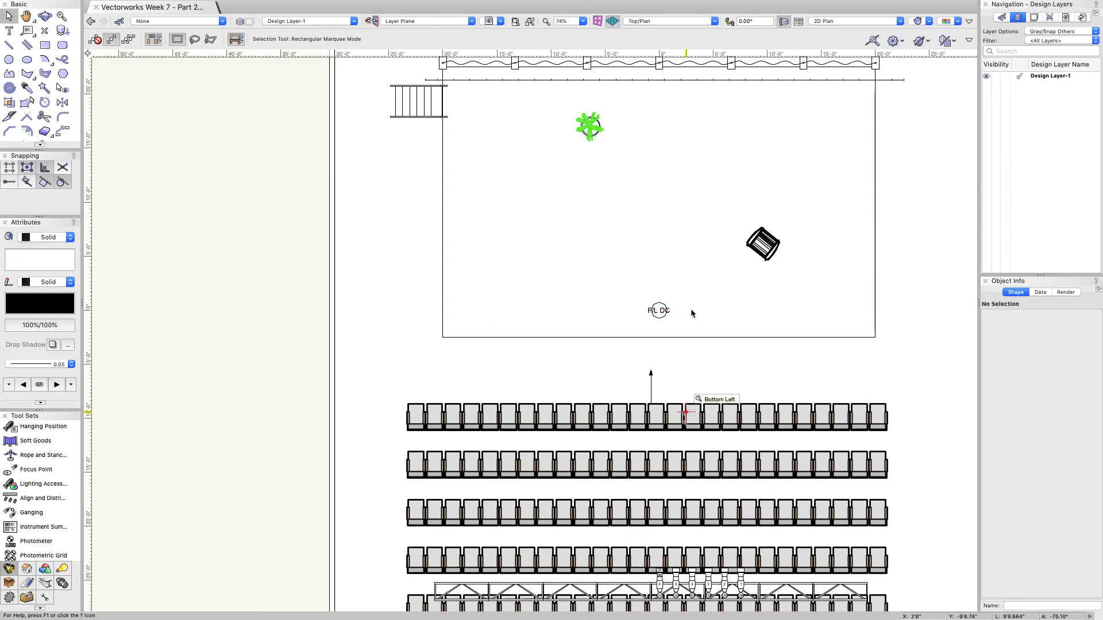
Step: From F/L DC, use Move Selection X offsets of -4' then -1' to place F/L DD at -5'0"
click(659, 311)
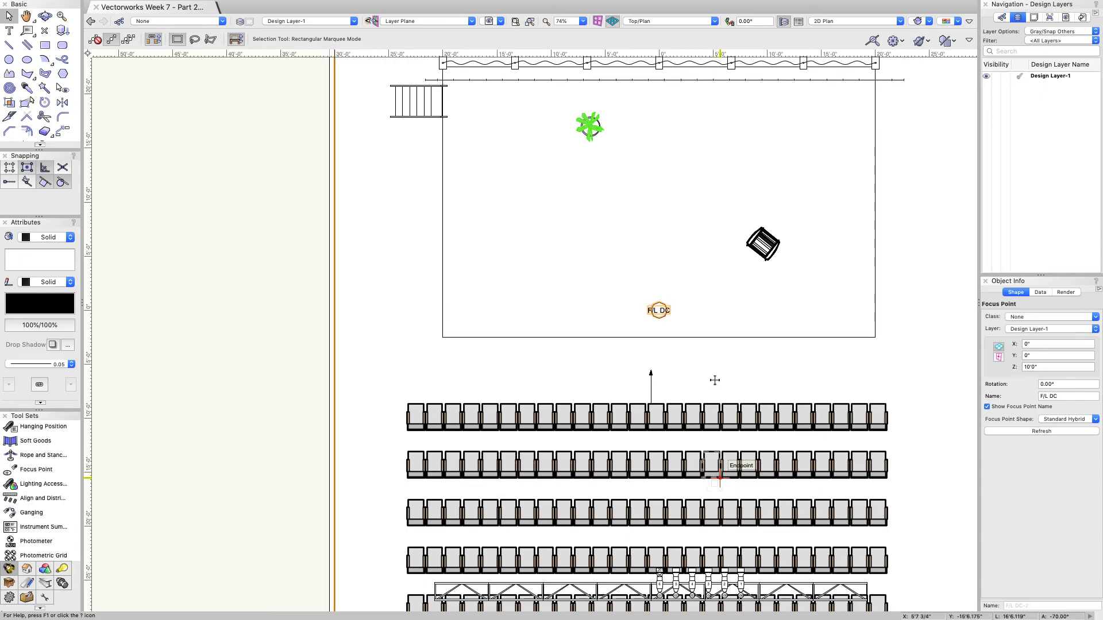
key(super+m)
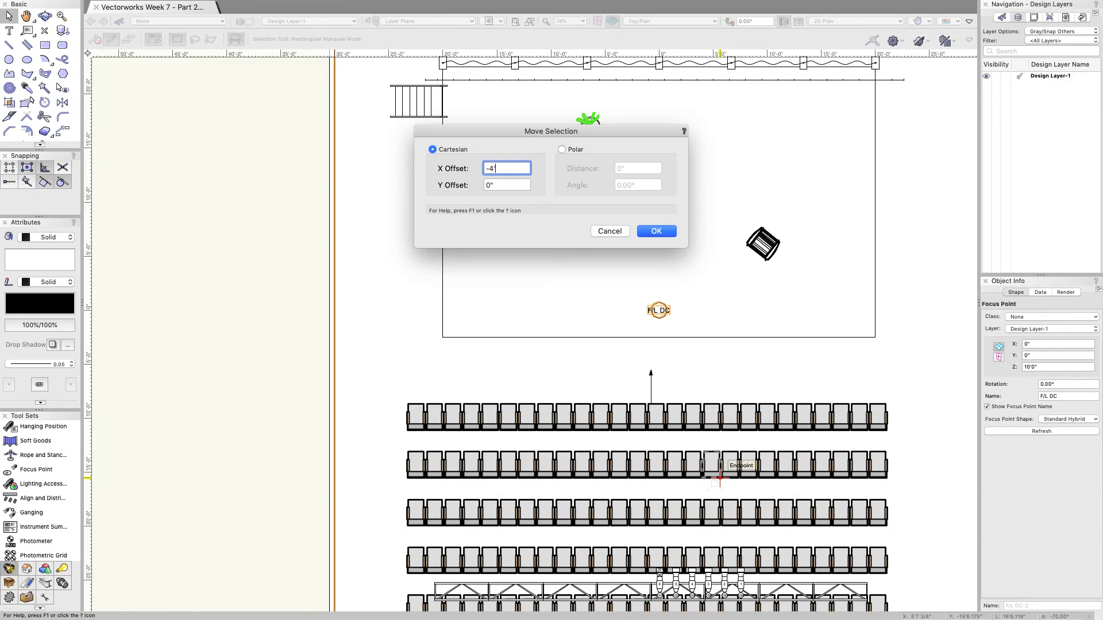
text(-4')
key(Return)
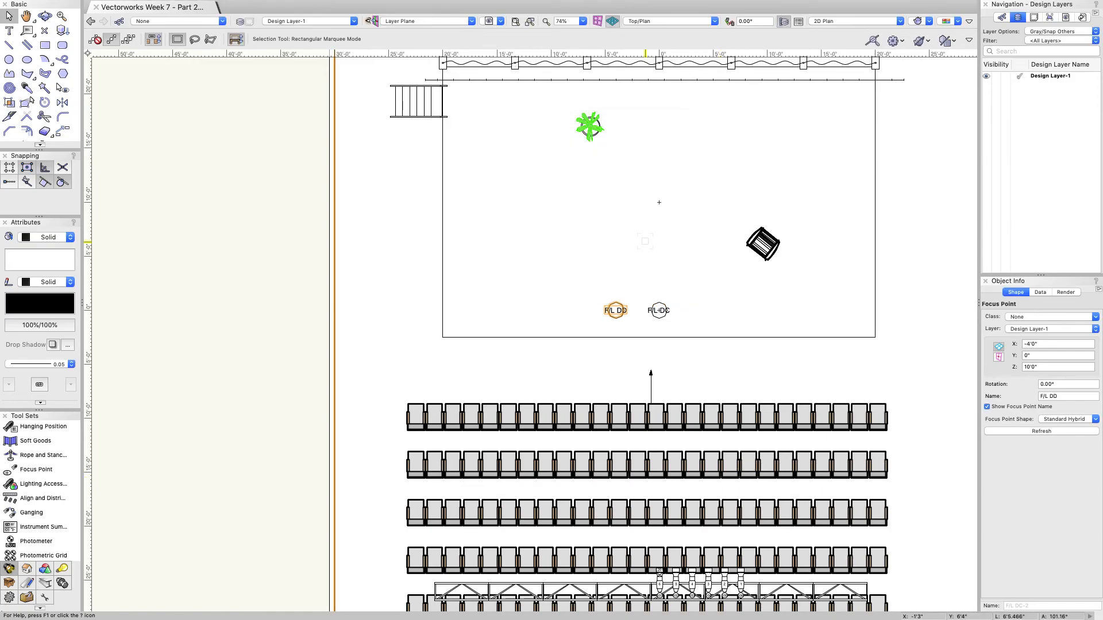
key(super+m)
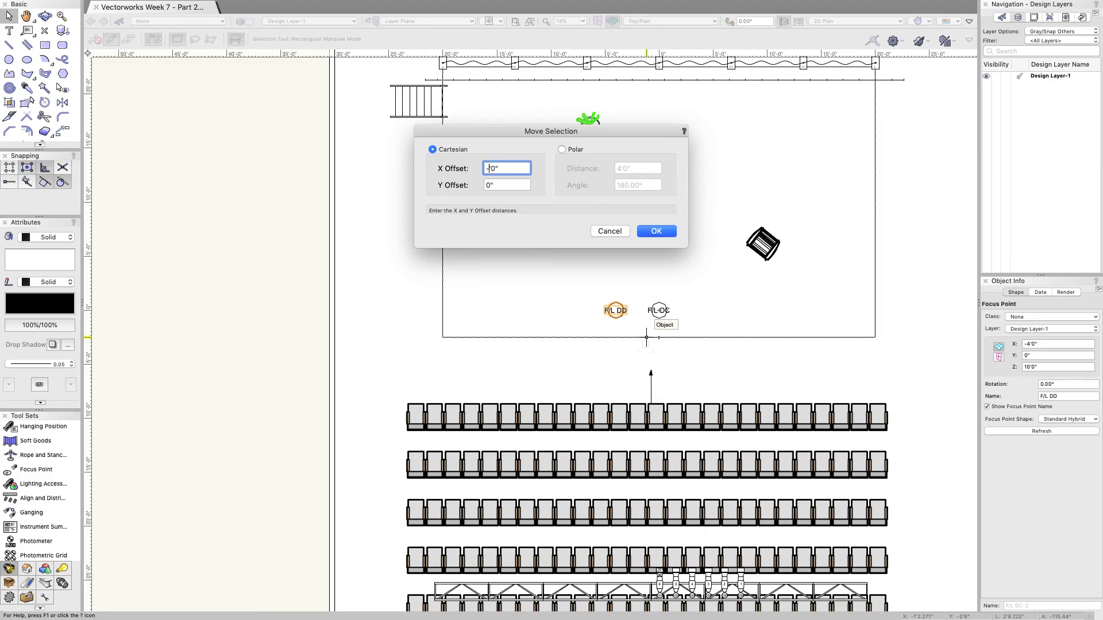
key(Return)
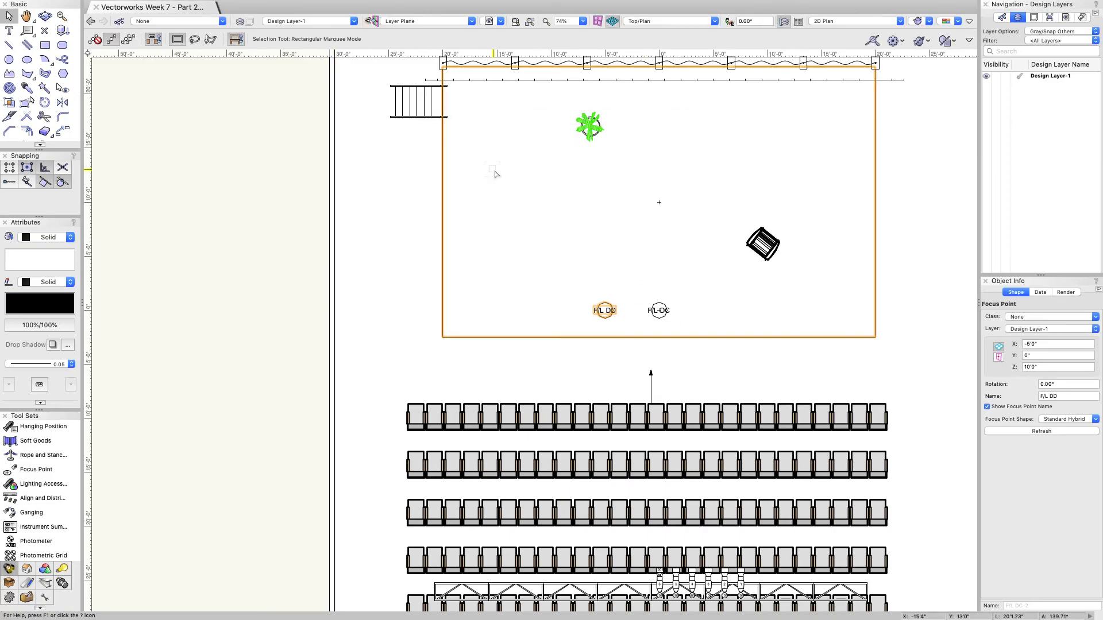
scroll(596, 315, up, 2)
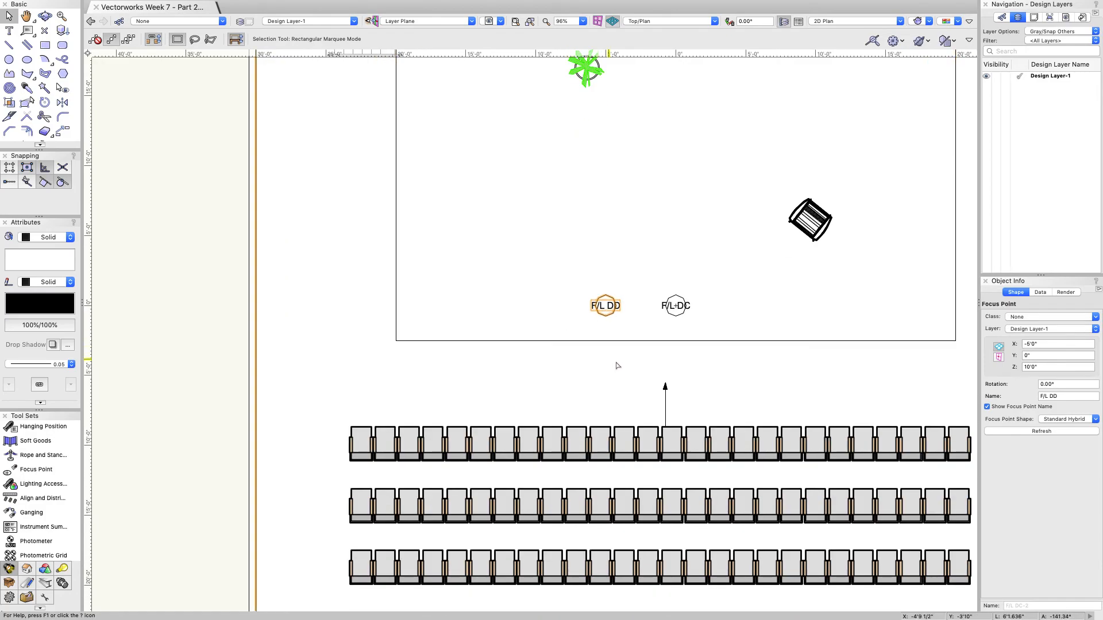
Step: Move the first truss fixture 5' left with an X offset of -5'
scroll(598, 263, down, 2)
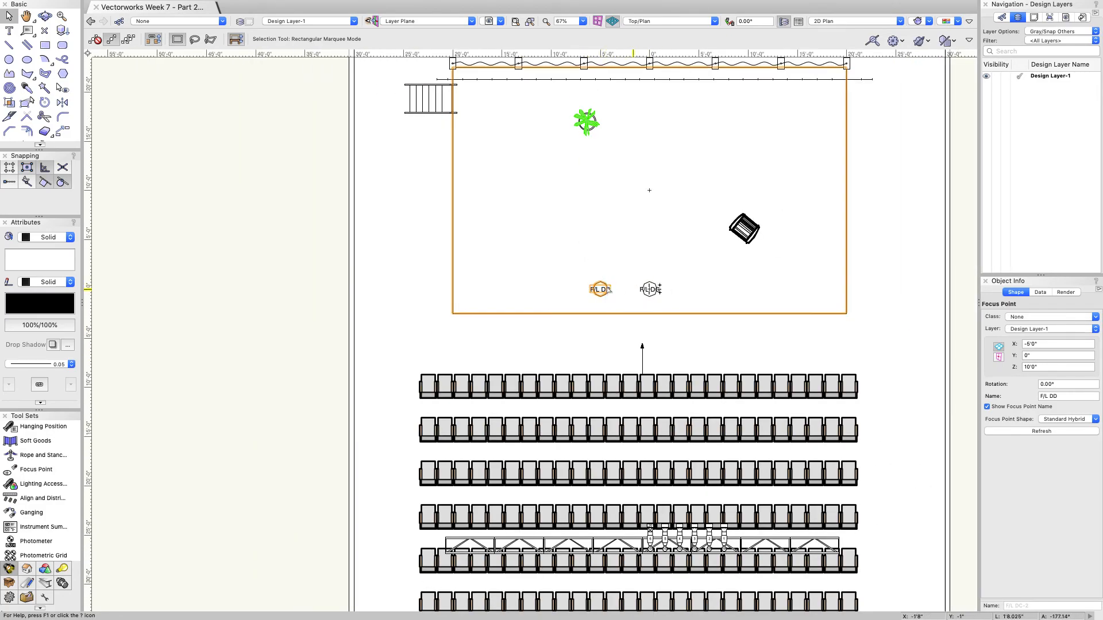
scroll(625, 284, down, 2)
scroll(632, 276, up, 7)
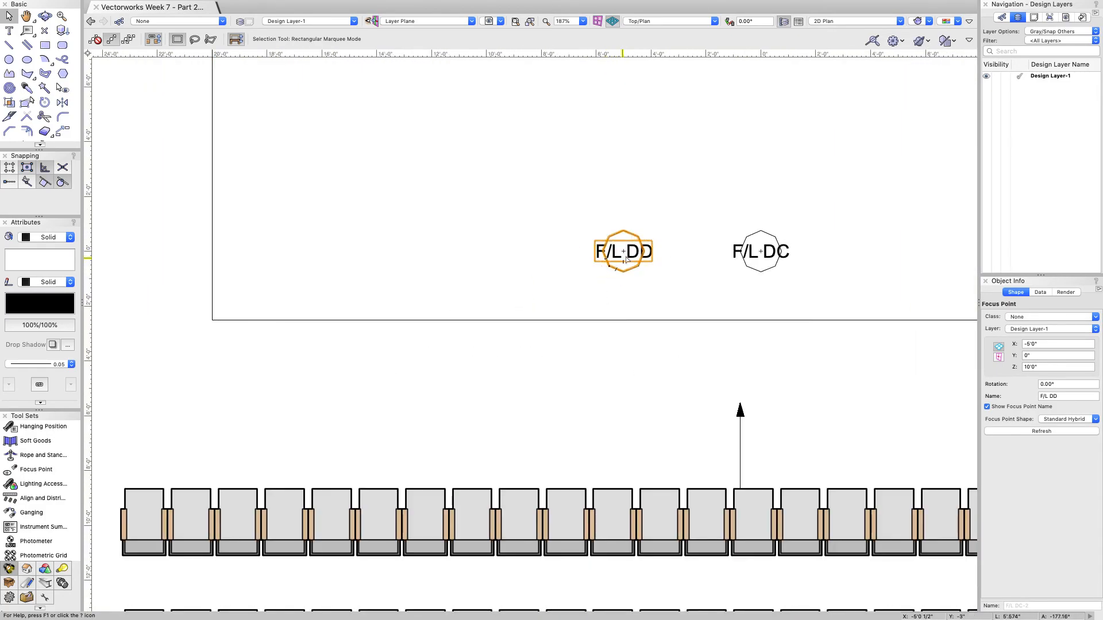
scroll(660, 263, down, 8)
scroll(680, 349, up, 8)
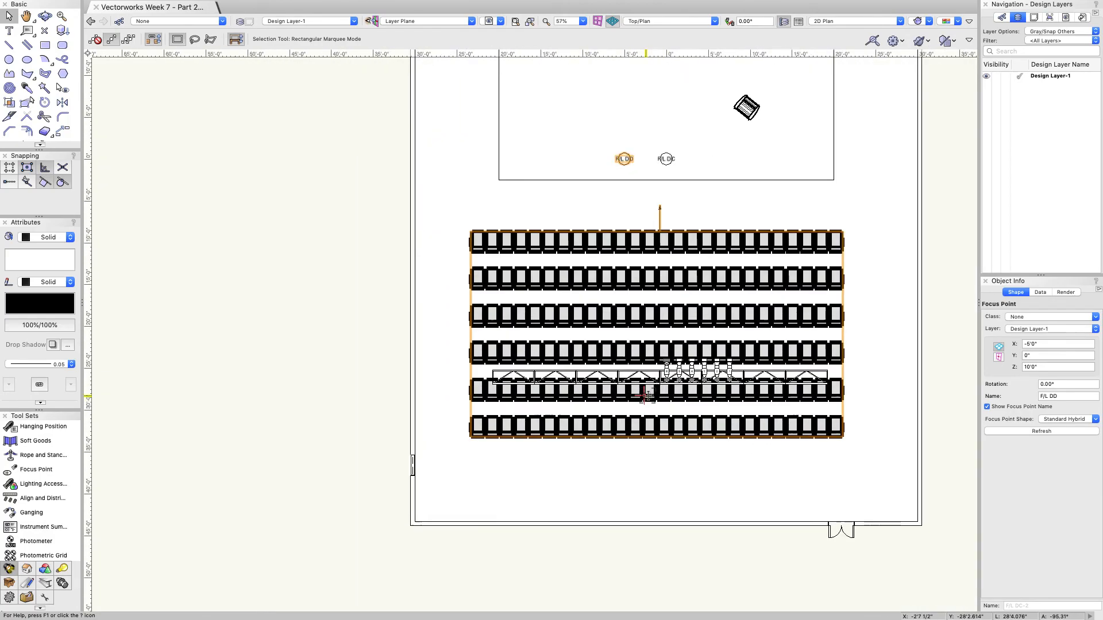
click(685, 347)
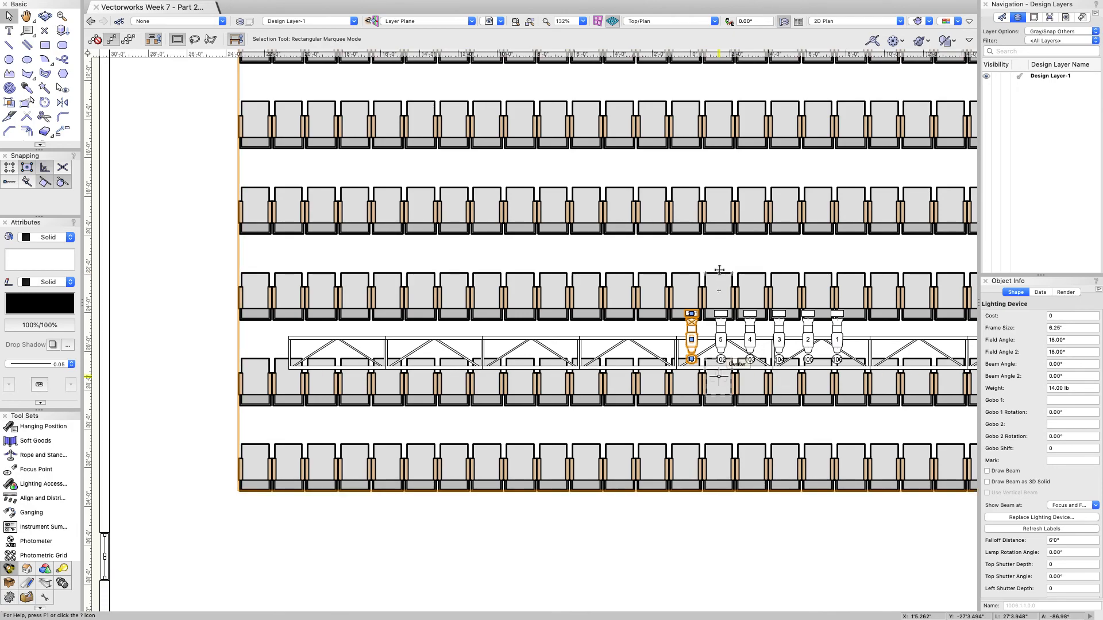
key(super+m)
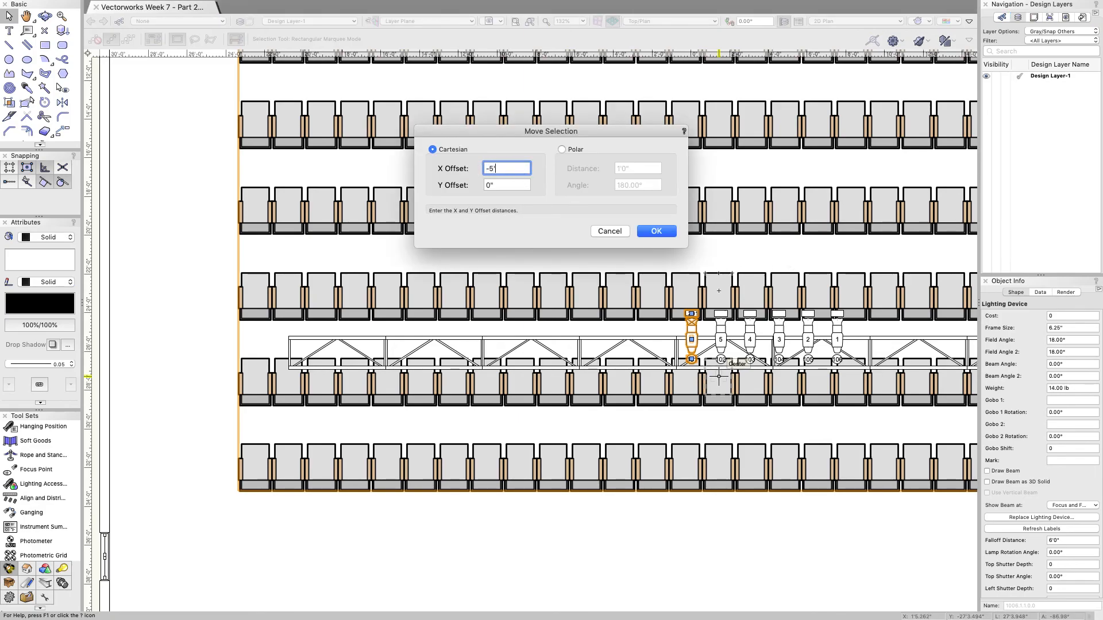
text(-5')
key(Return)
scroll(371, 248, down, 5)
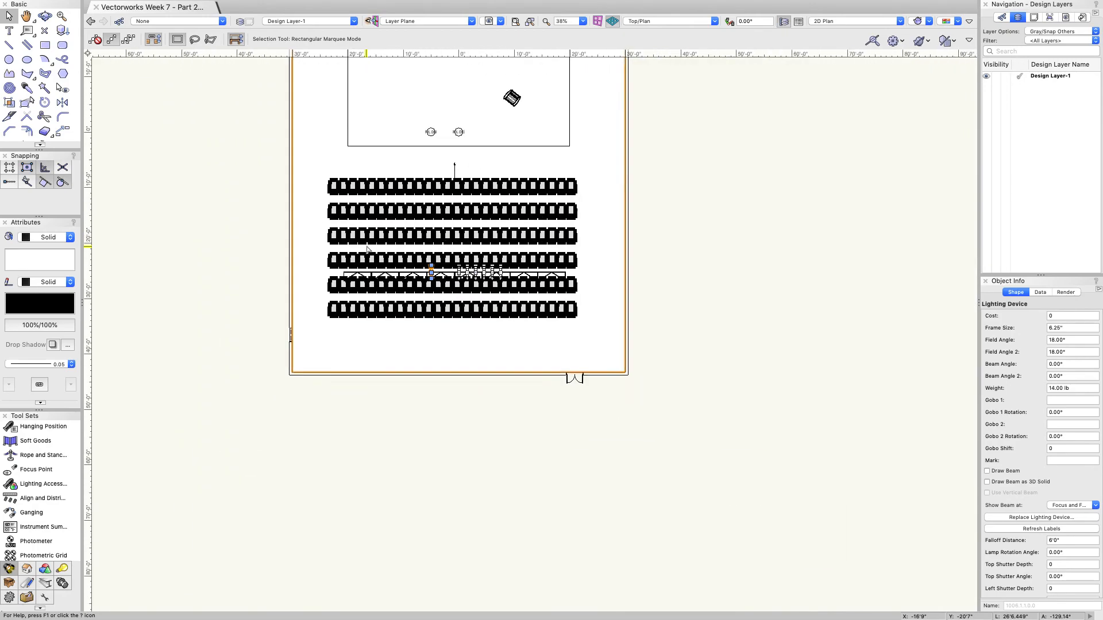
scroll(370, 249, down, 1)
scroll(1007, 444, down, 2)
scroll(1011, 448, down, 10)
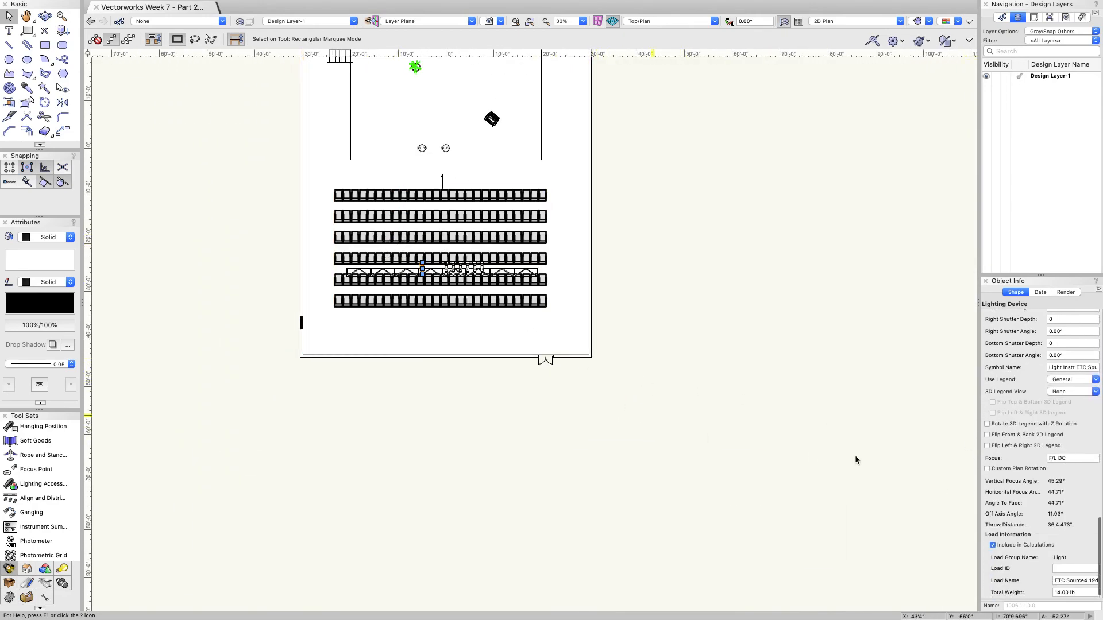
scroll(1003, 438, up, 10)
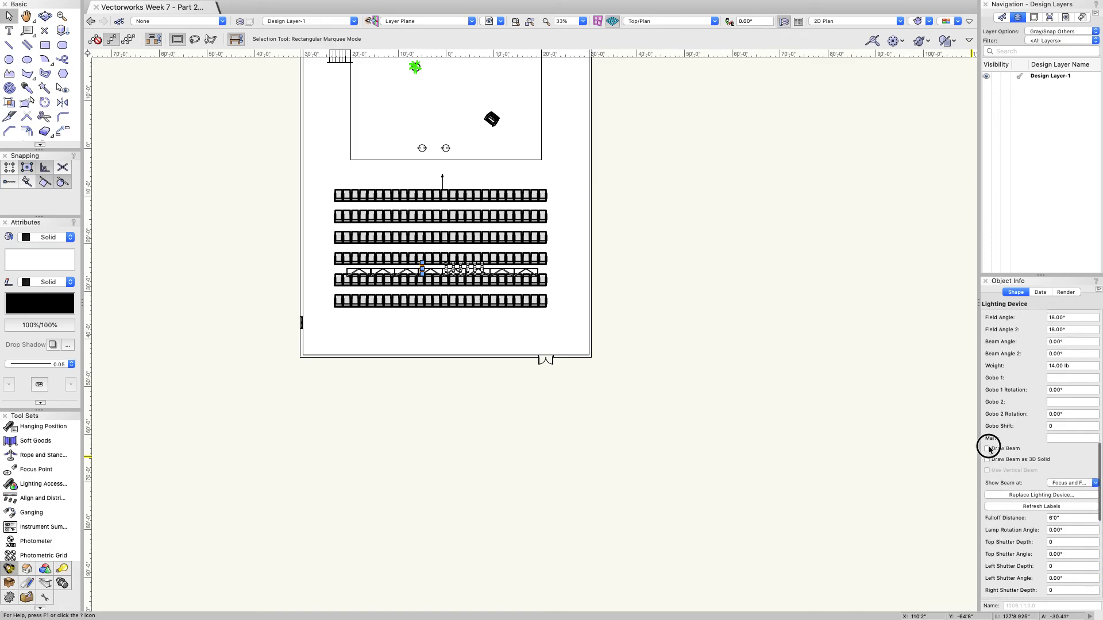
Step: Change the shifted light's Focus to F/L DD
click(987, 455)
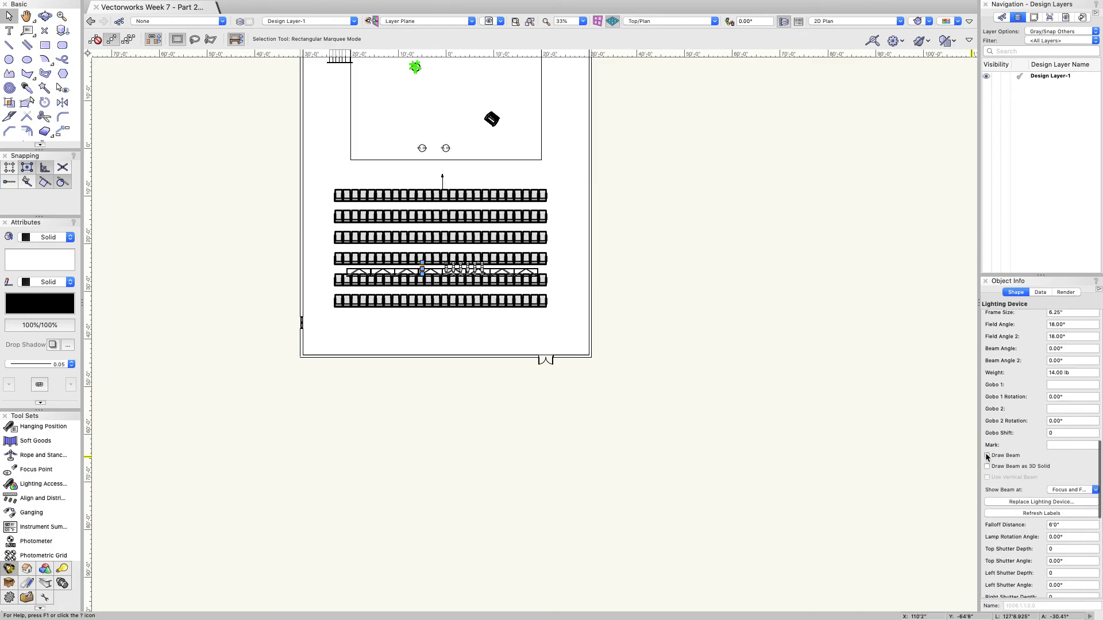
click(987, 456)
scroll(1011, 453, down, 10)
click(1082, 456)
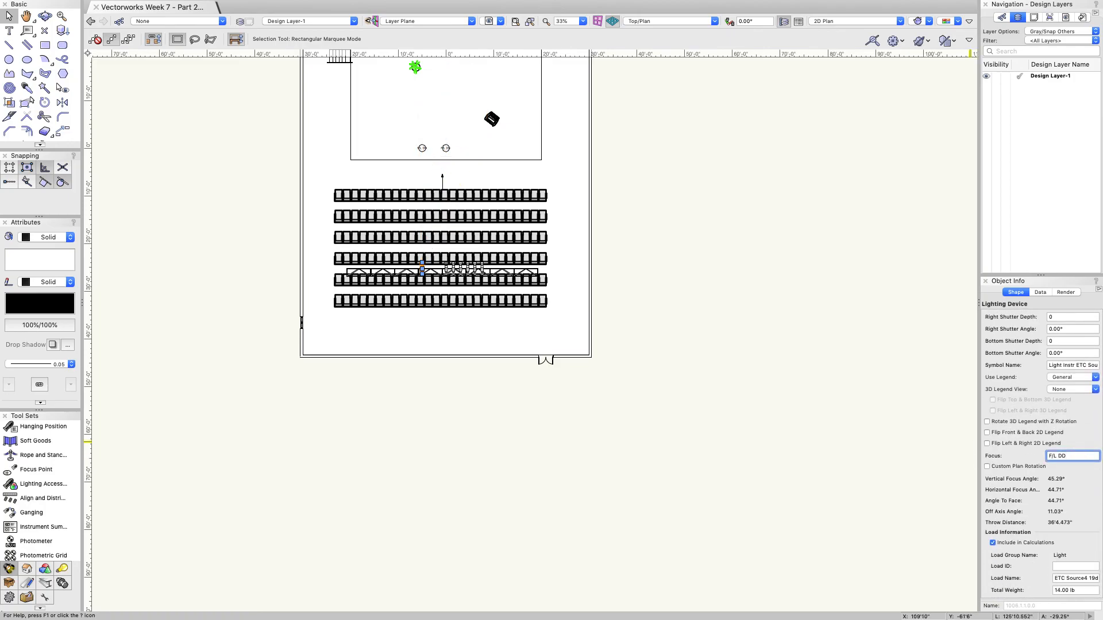
click(1019, 428)
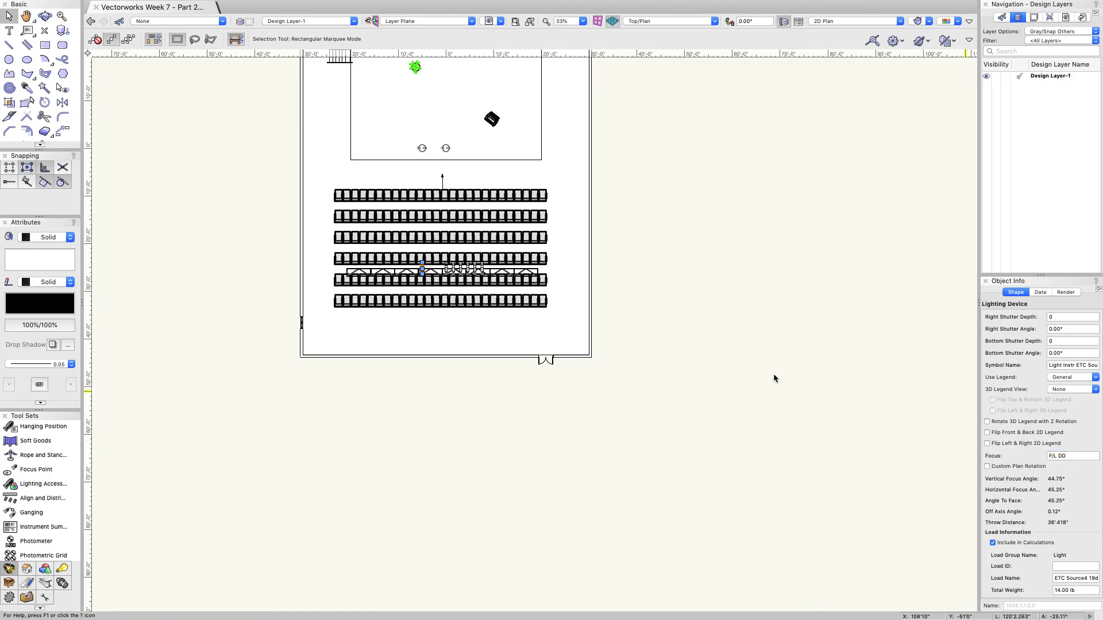
Step: Turn on Draw Beam for this light and the neighbouring truss light
scroll(485, 135, up, 3)
scroll(1023, 345, up, 8)
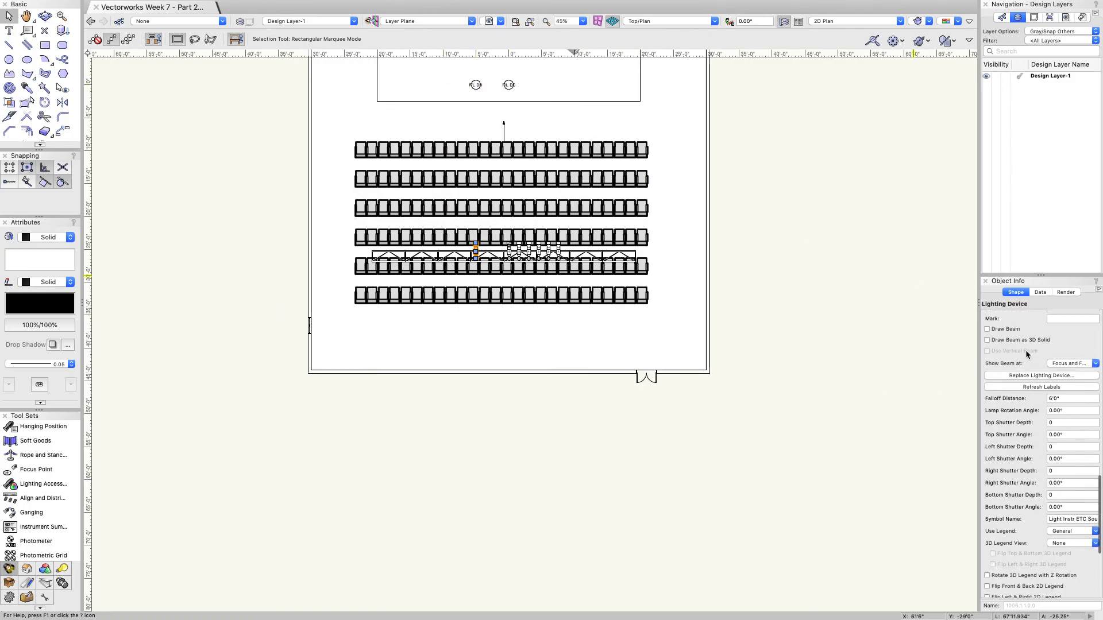
click(987, 408)
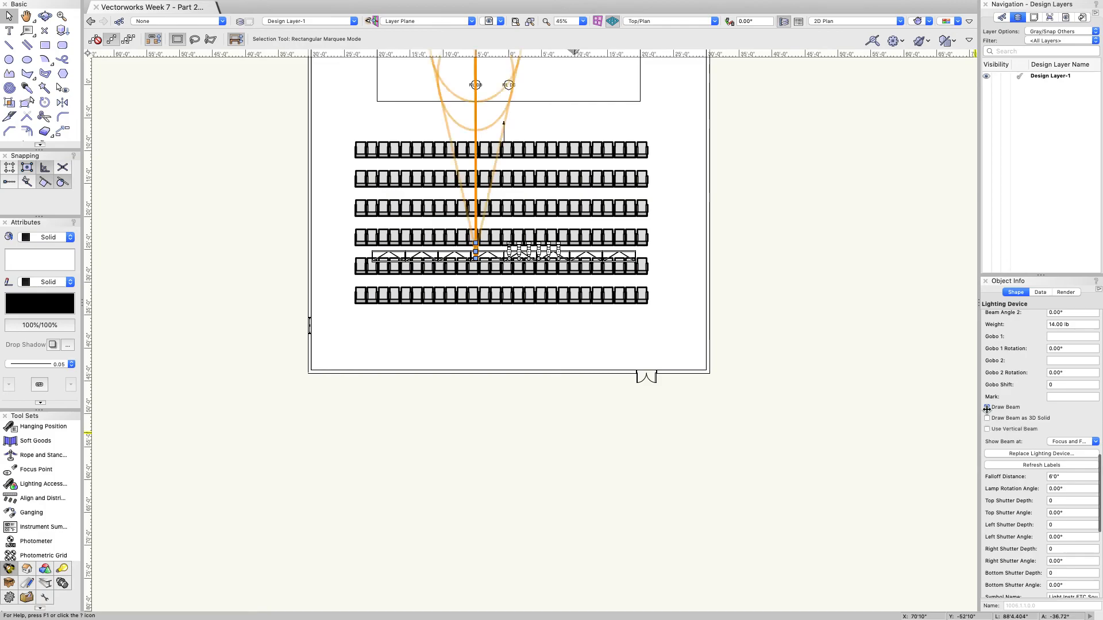
scroll(518, 286, down, 4)
scroll(487, 186, up, 7)
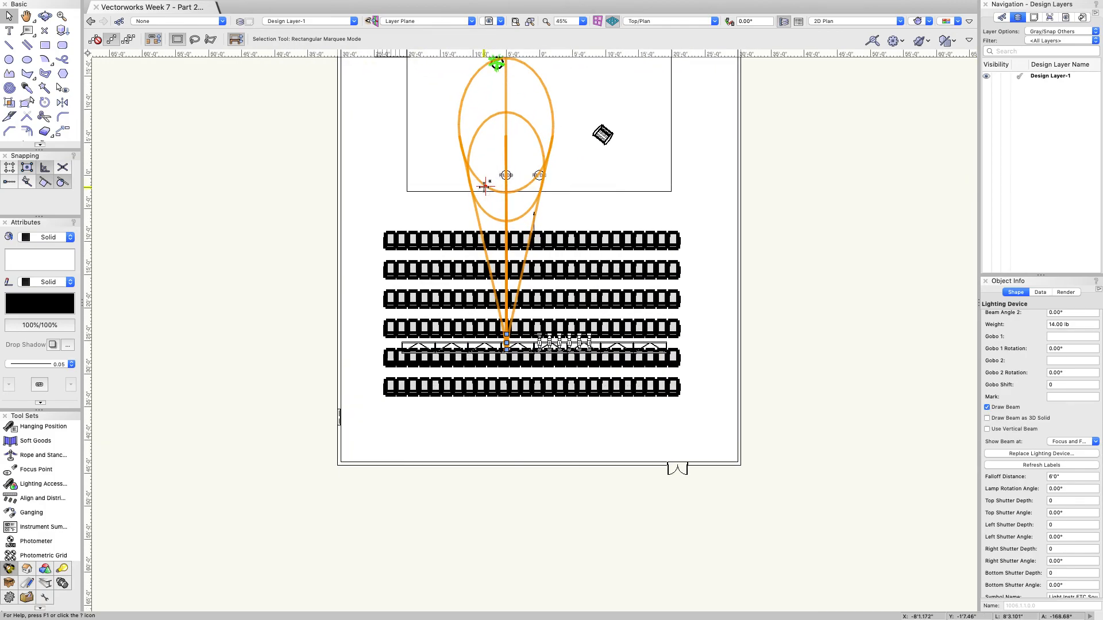
click(575, 440)
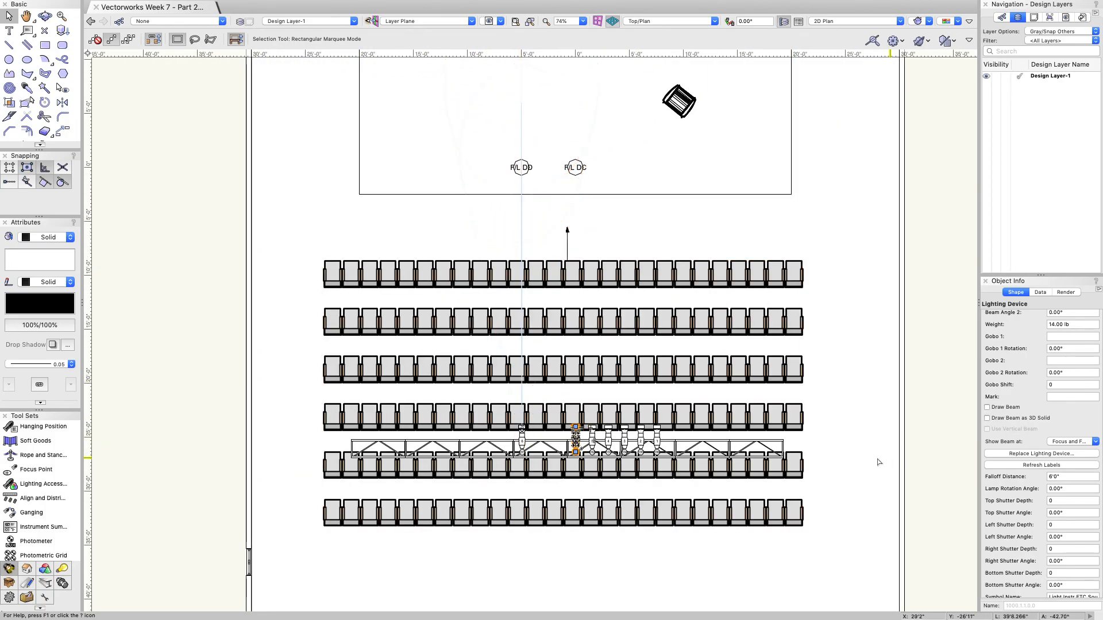
click(987, 408)
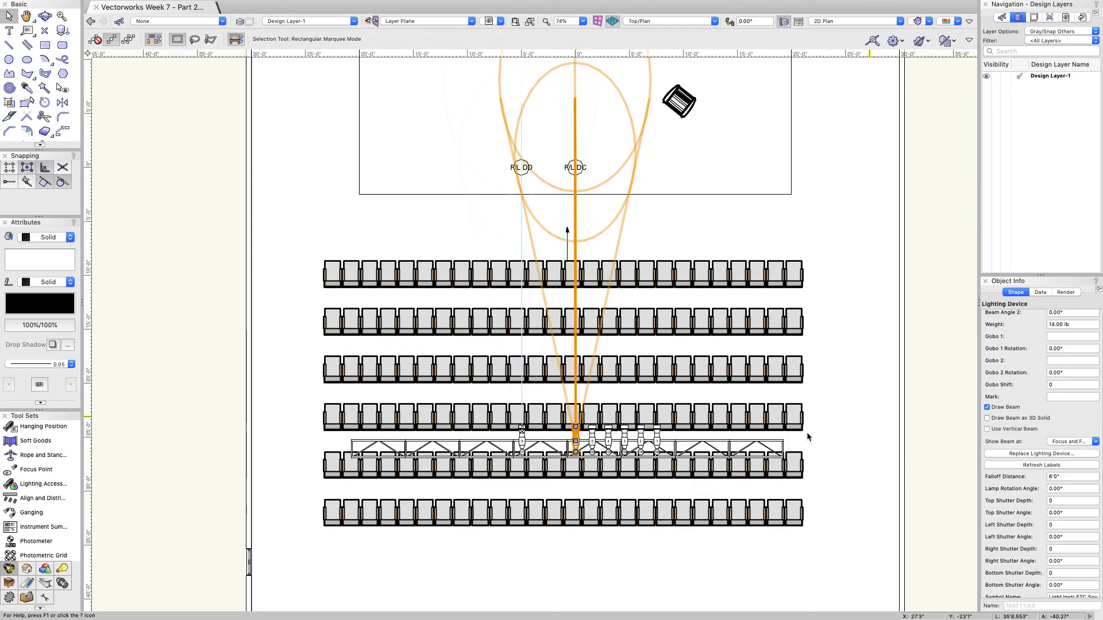
Step: Select both truss lights and switch the Navigation palette to the Classes list
shift+click(522, 441)
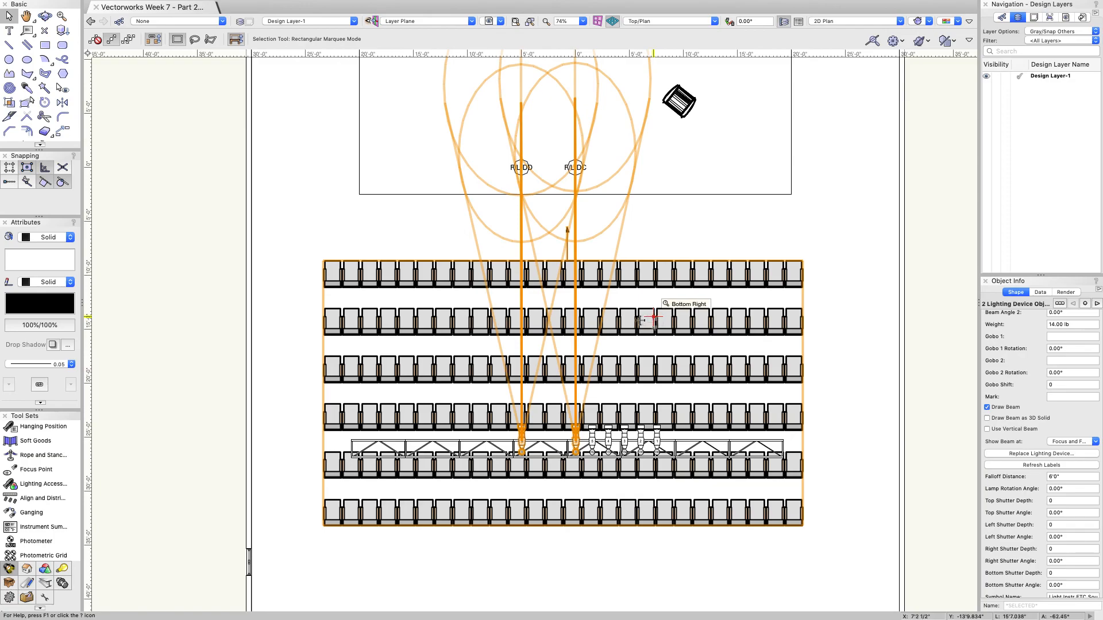
scroll(638, 319, down, 3)
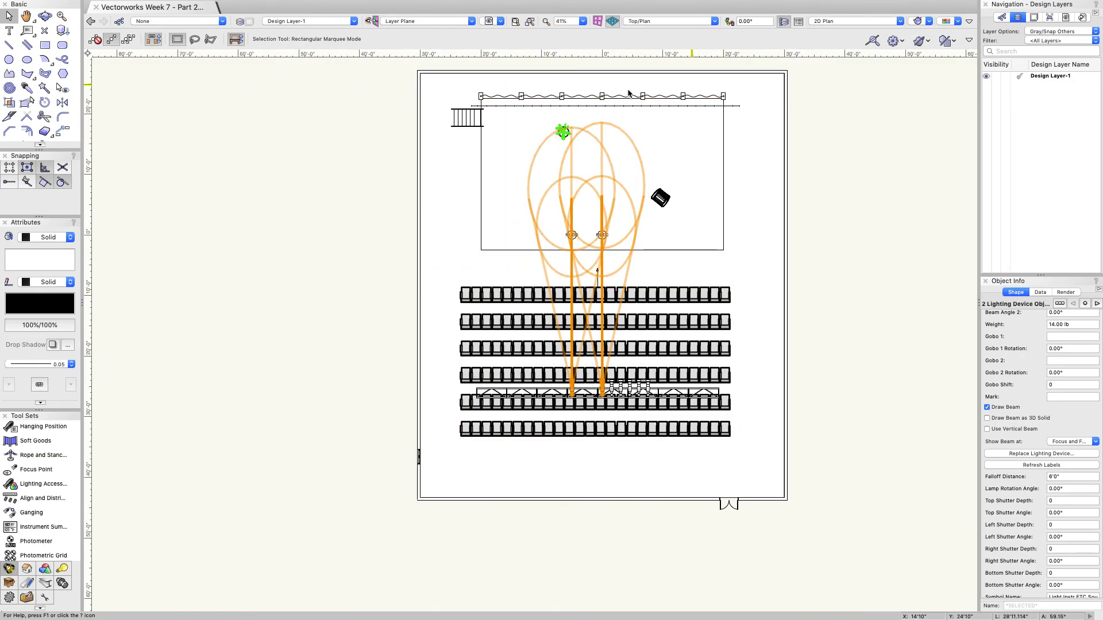
scroll(632, 93, up, 1)
click(1069, 32)
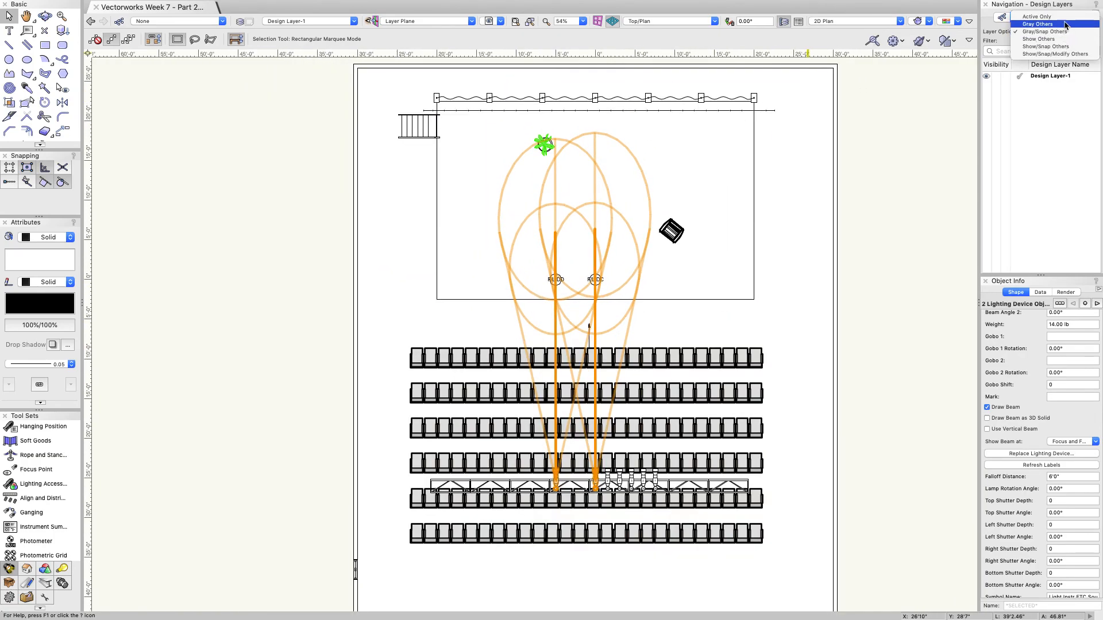
click(998, 33)
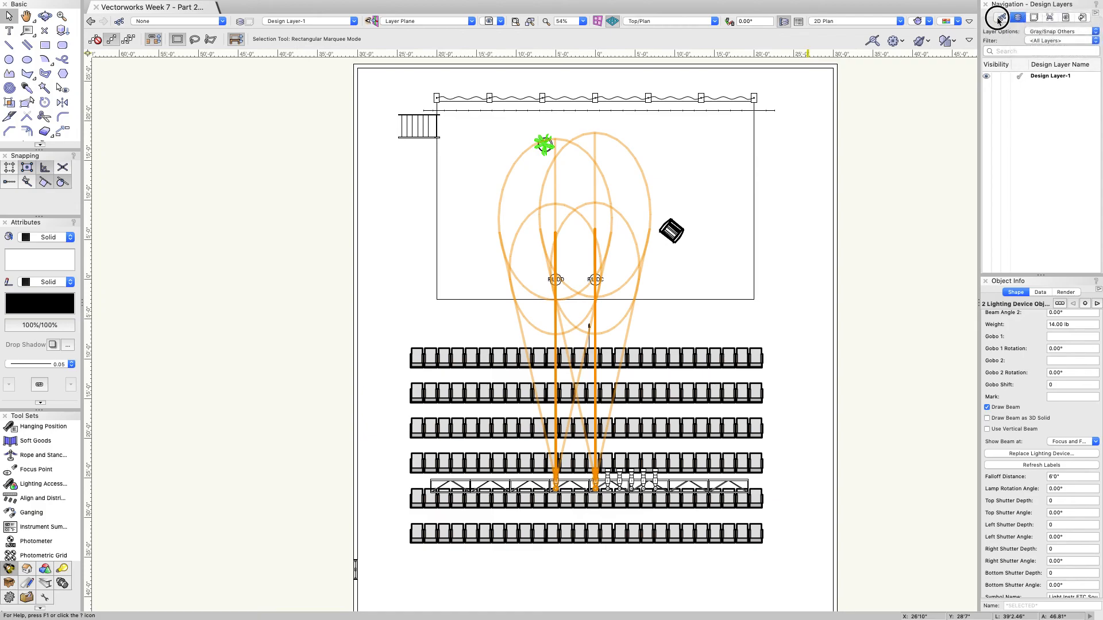
click(1003, 17)
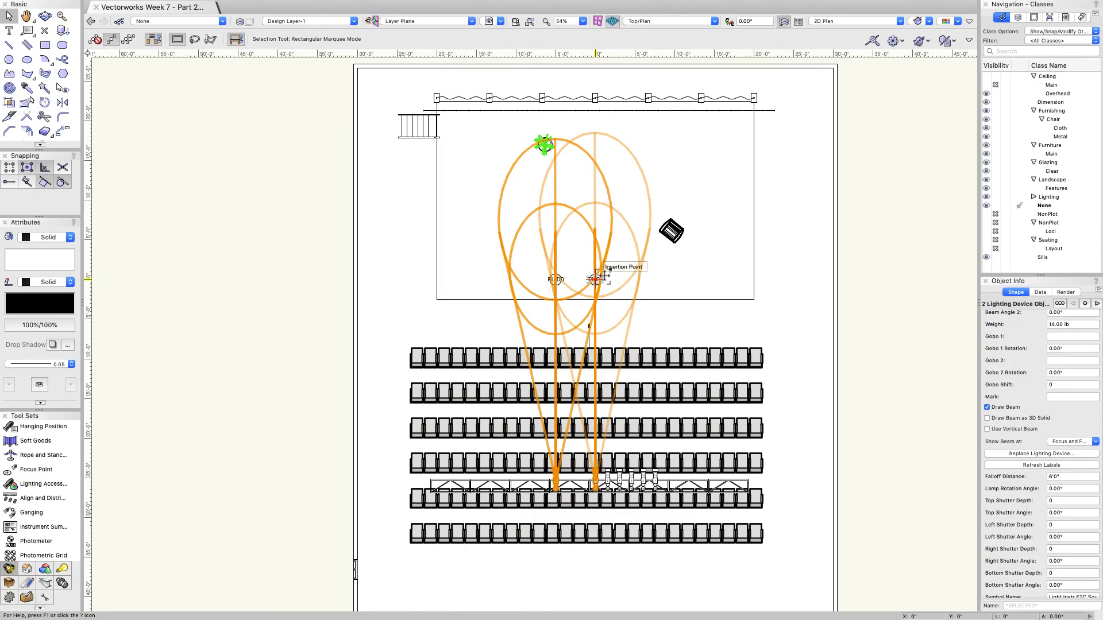
Step: Turn off Draw Beam for both lights, then select the F/L DD focus point
scroll(596, 279, down, 3)
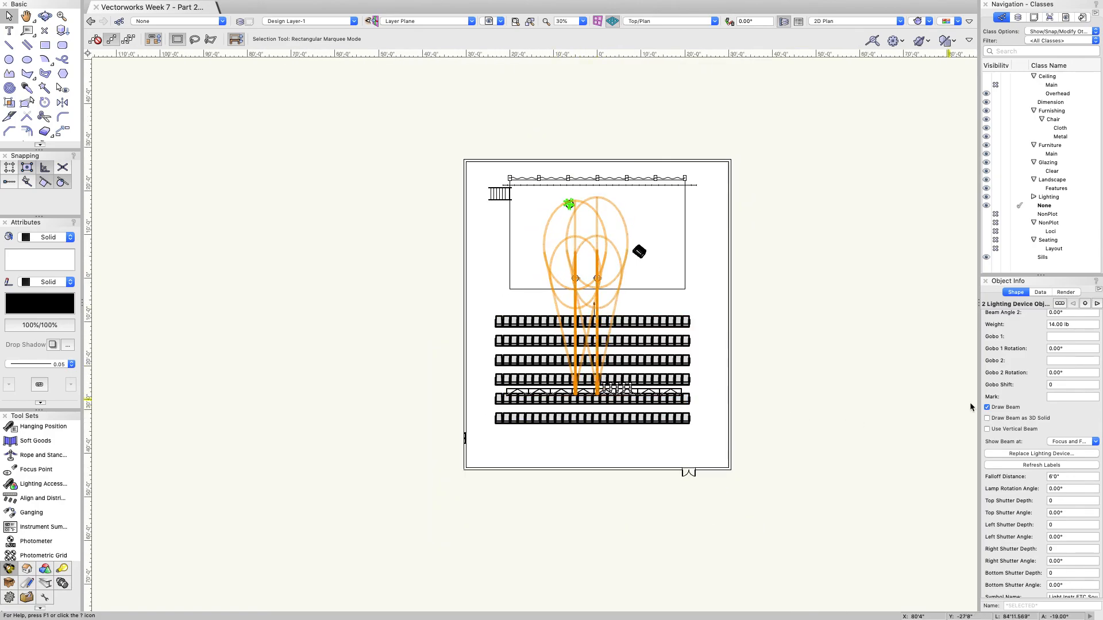
click(987, 408)
click(576, 279)
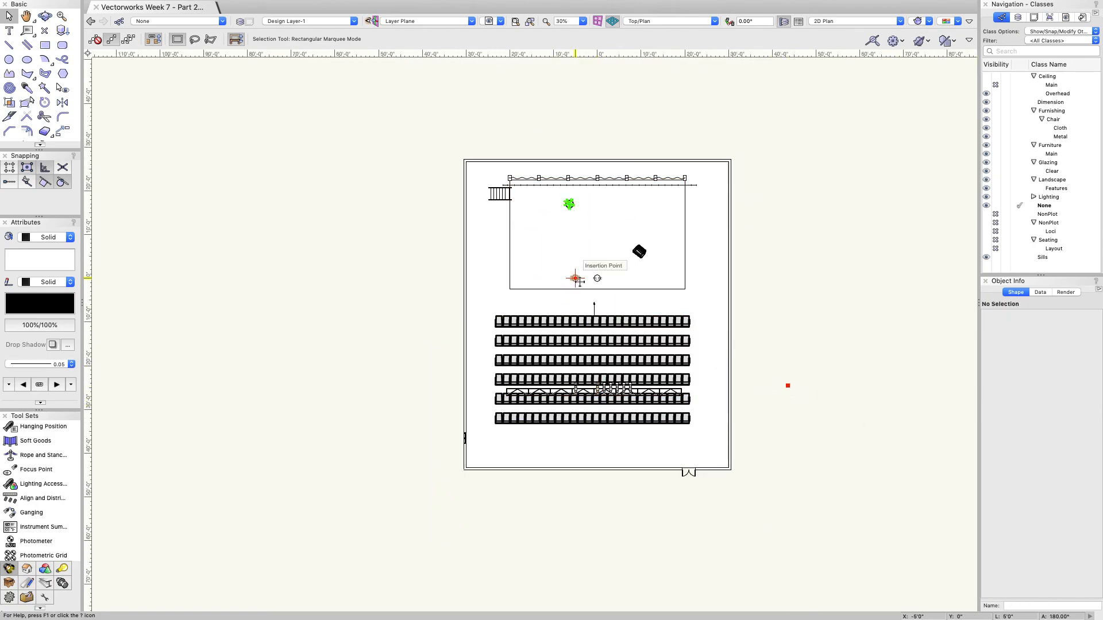
Step: Move the F/L DD focus point and its light 2' left (X offset -2')
shift+click(575, 389)
key(super+m)
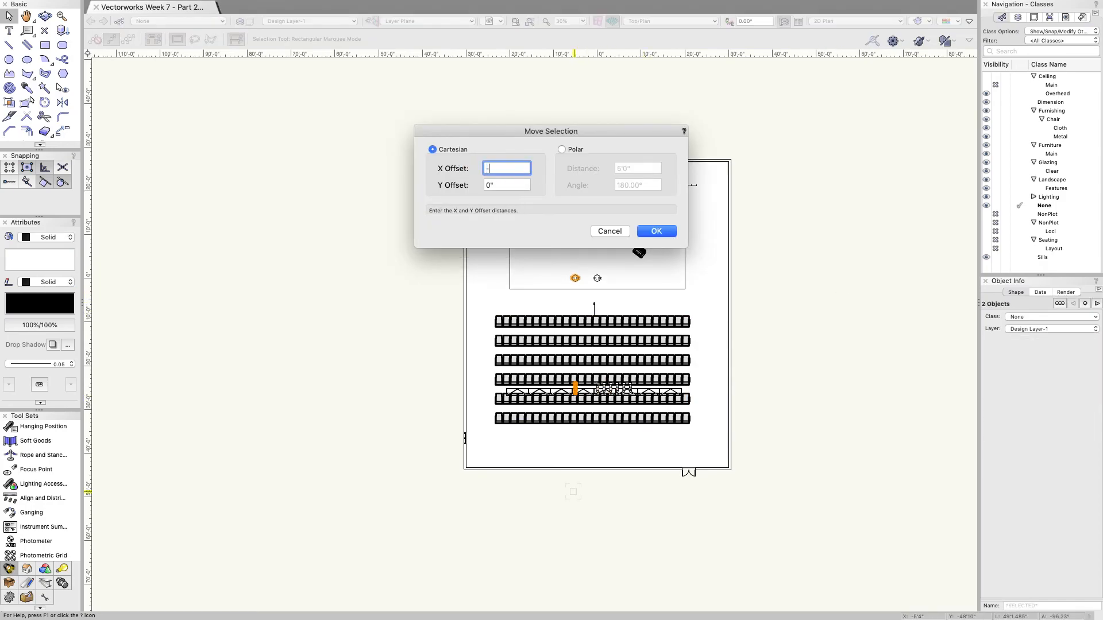
key(Return)
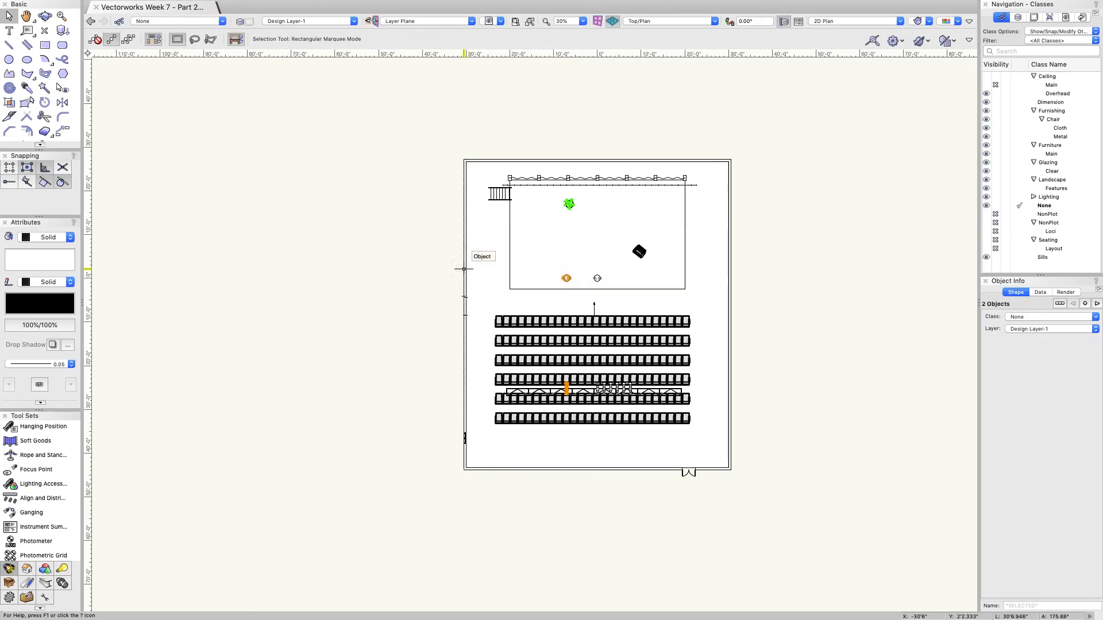
scroll(592, 395, up, 4)
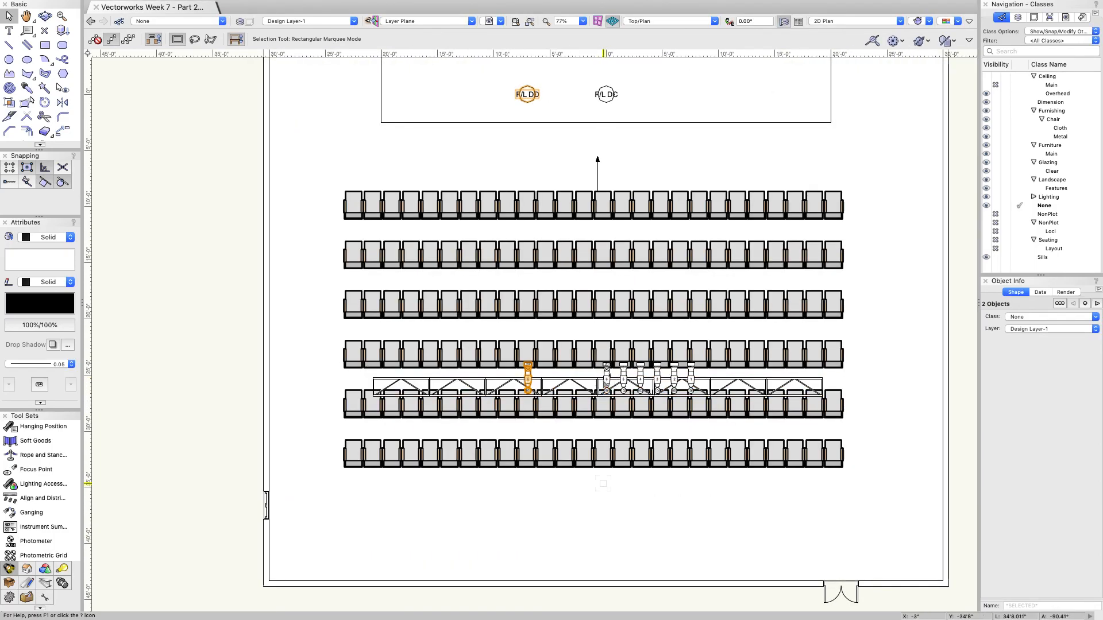
Step: Select both truss lights and turn Draw Beam back on
click(528, 391)
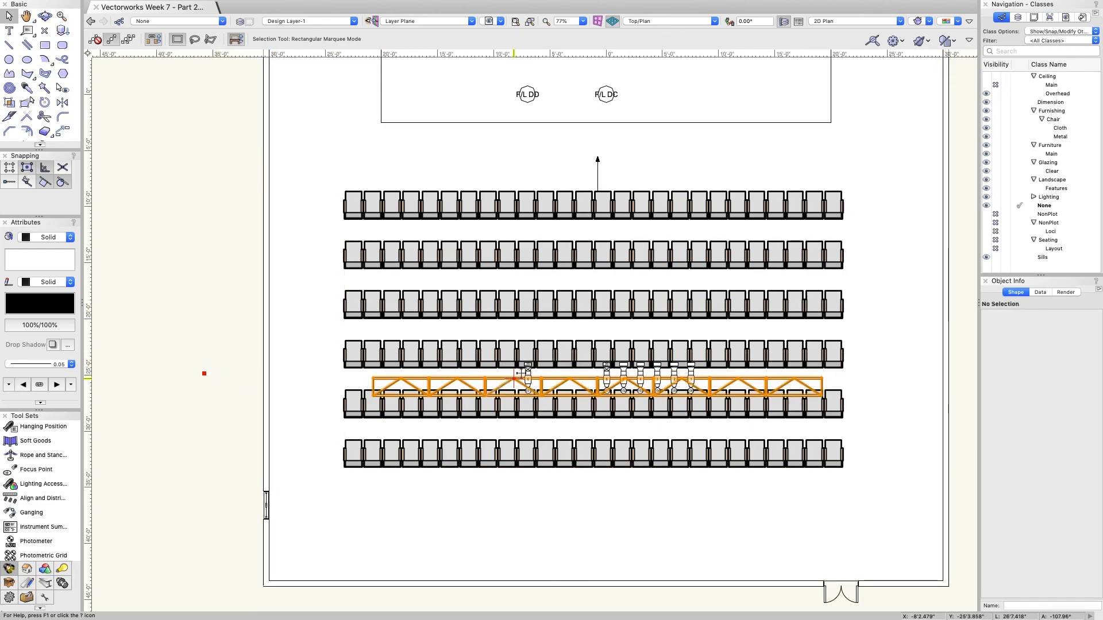
click(528, 376)
shift+click(606, 374)
click(988, 407)
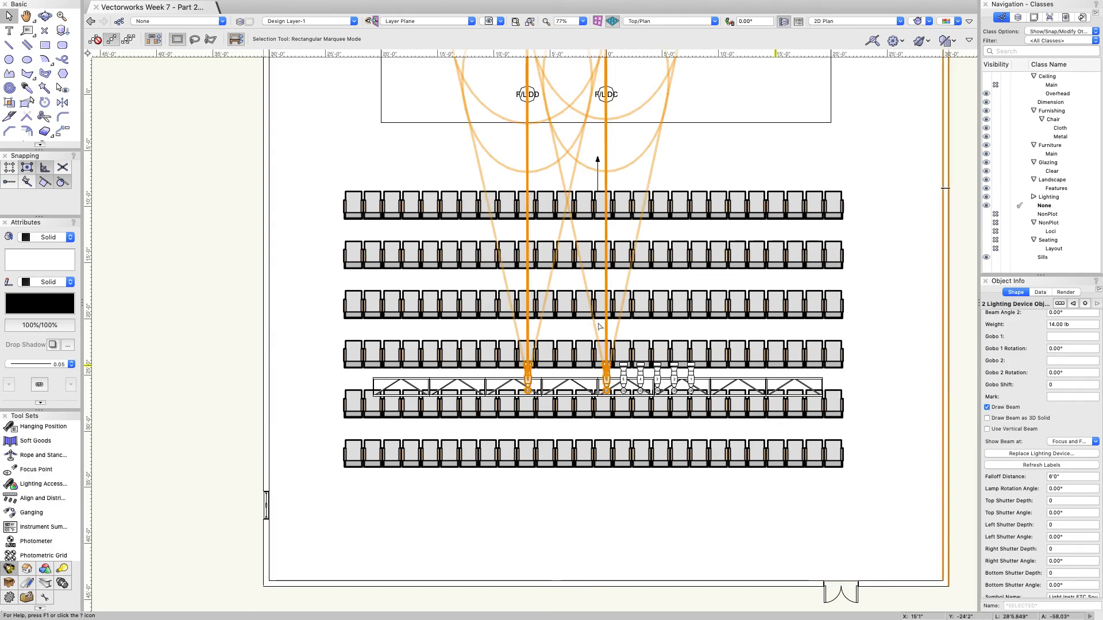
scroll(593, 322, down, 5)
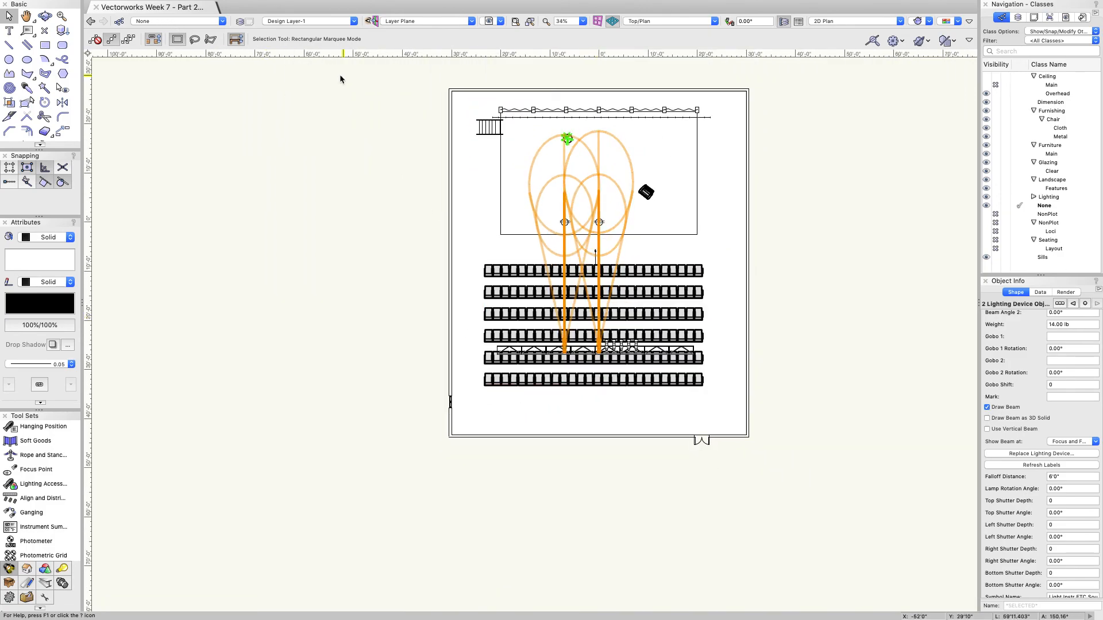
scroll(535, 212, up, 5)
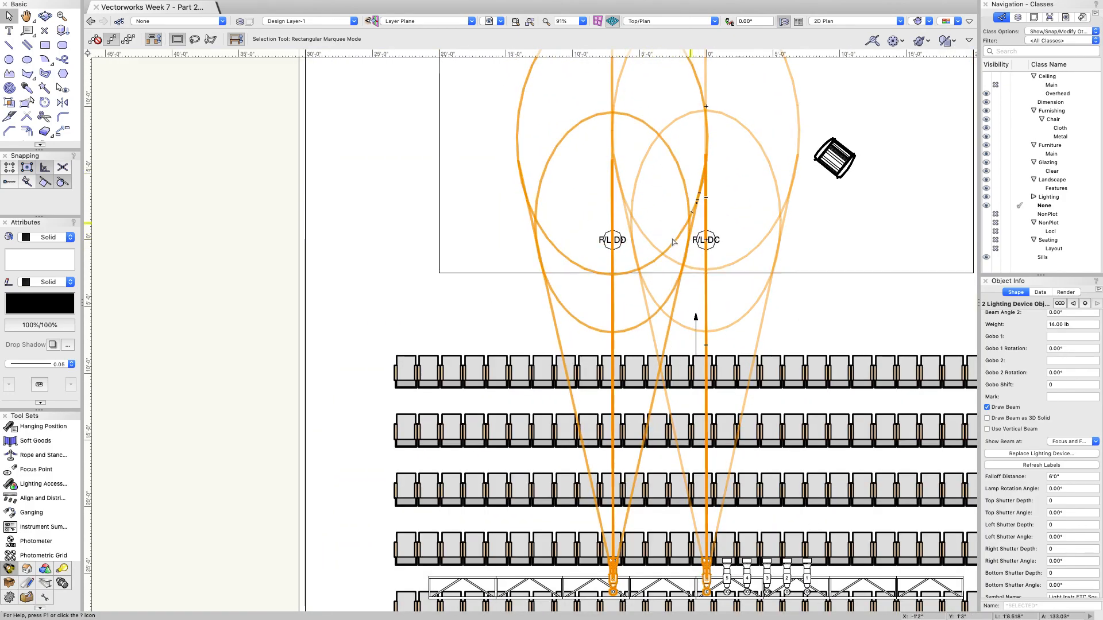
click(44, 16)
drag(632, 275, 630, 437)
drag(619, 359, 856, 502)
click(842, 23)
click(839, 101)
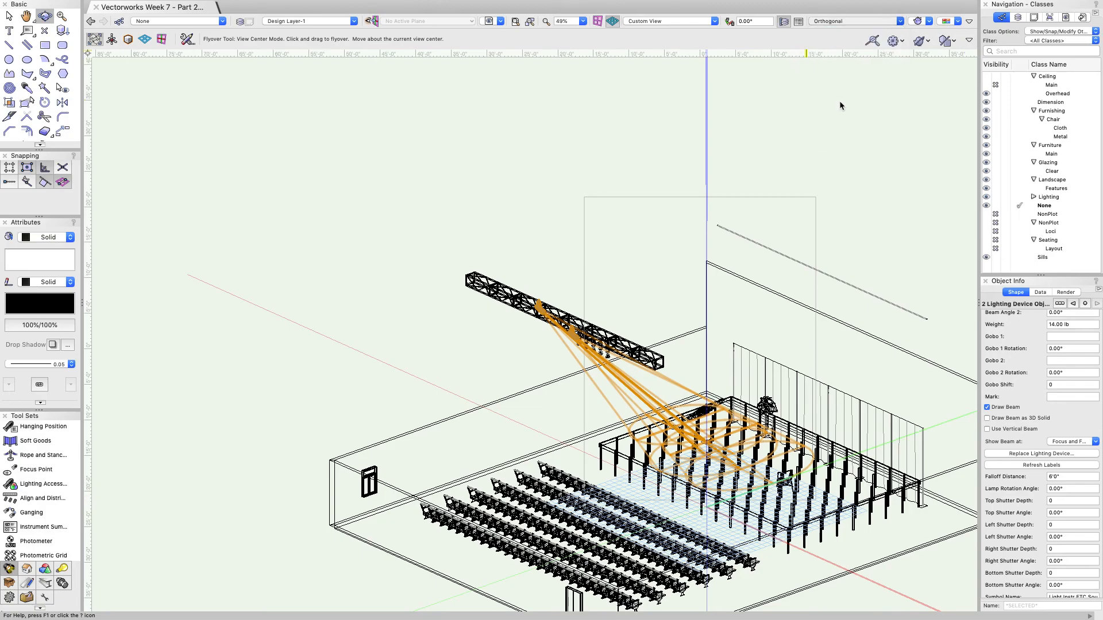
scroll(730, 200, down, 1)
scroll(656, 455, up, 5)
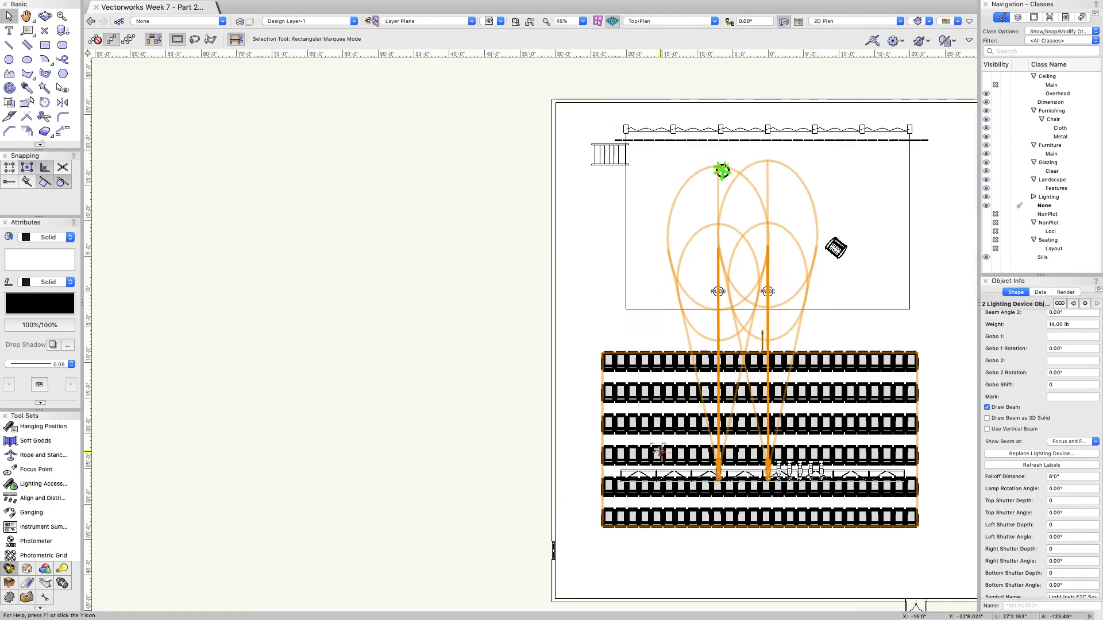
Step: Turn off Draw Beam on both truss lights, one after the other
click(729, 476)
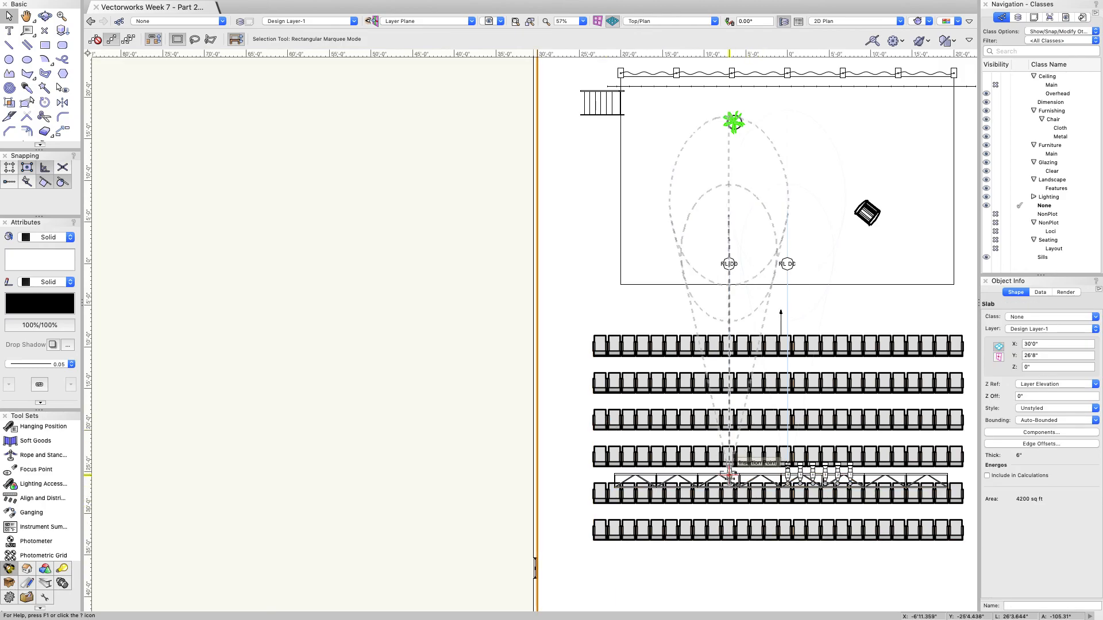
scroll(729, 540, up, 4)
click(172, 158)
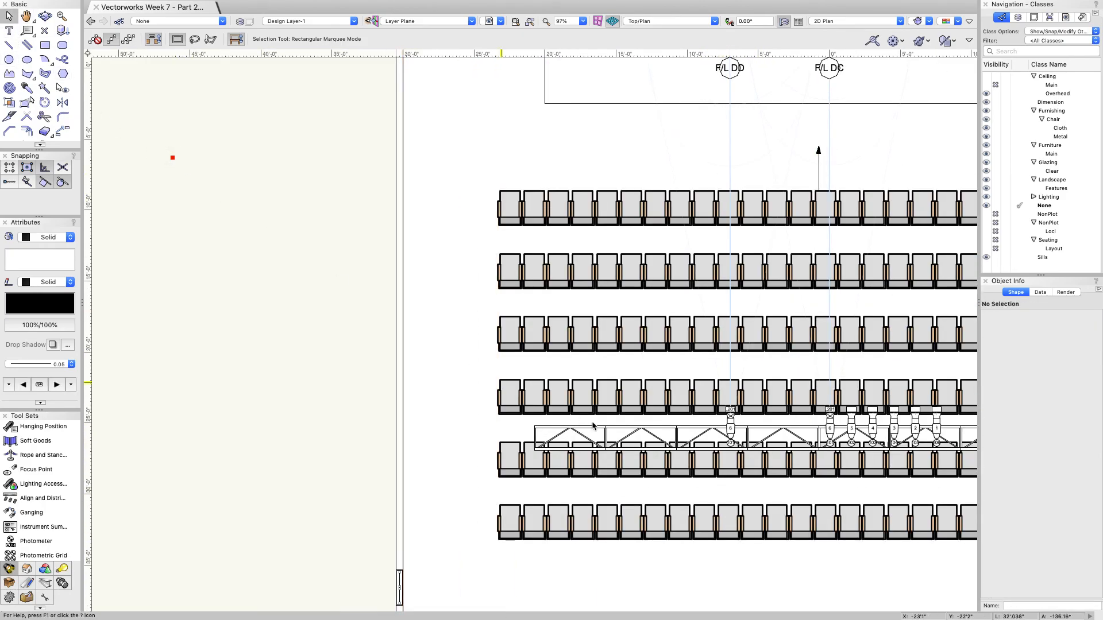
click(730, 425)
scroll(606, 392, down, 2)
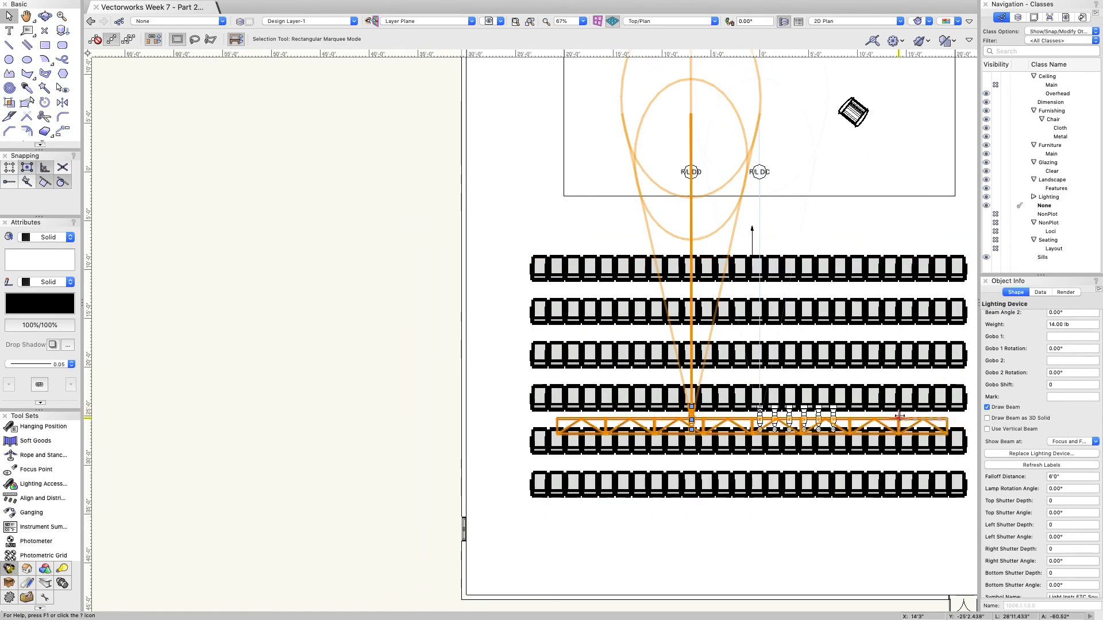
click(986, 408)
click(762, 419)
click(987, 408)
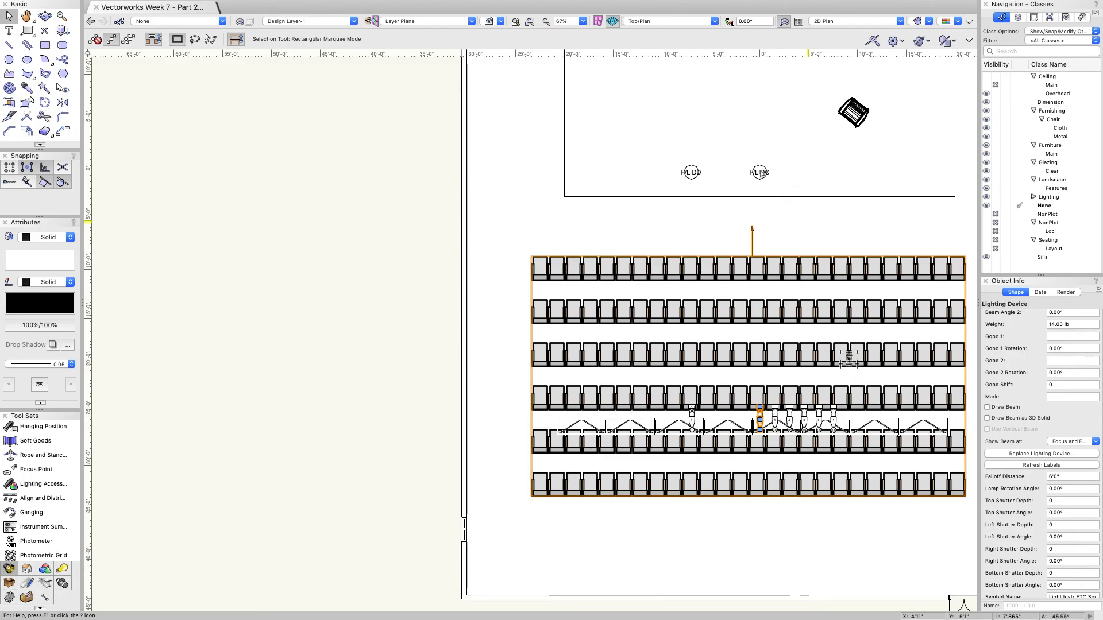
Step: Move the F/L DD focus point and its light 7' left, then accept the backup copy
click(692, 172)
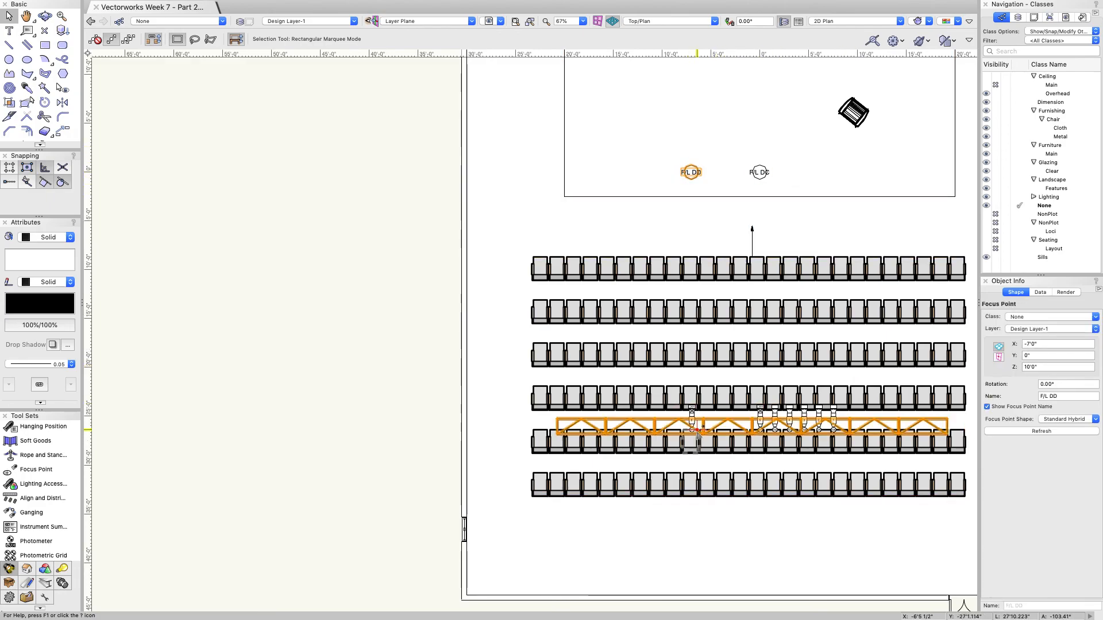
shift+click(692, 418)
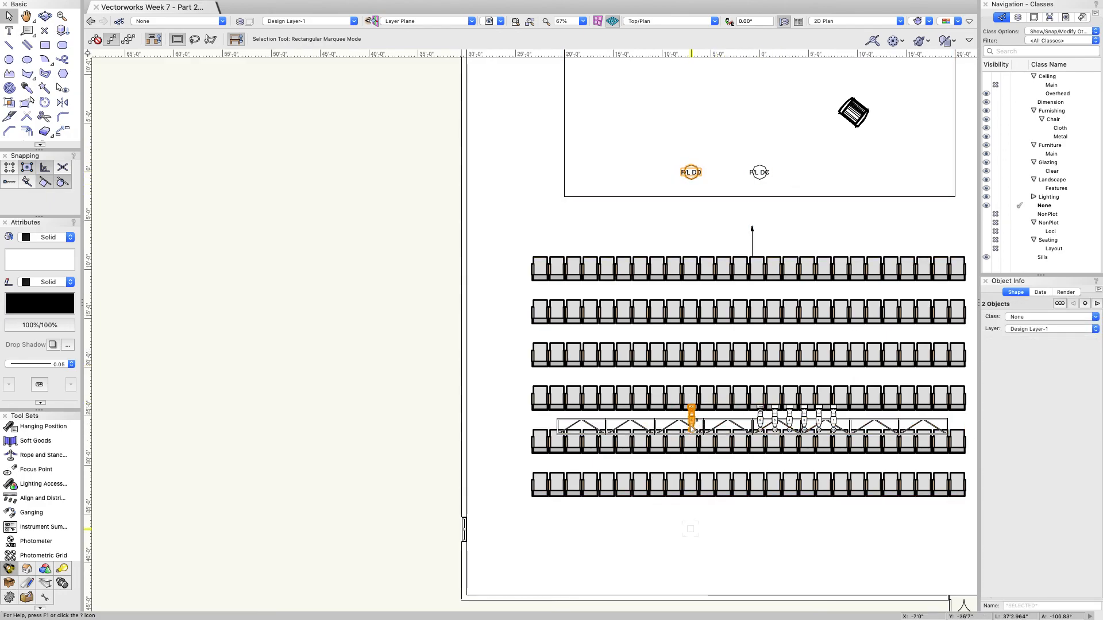
key(super+m)
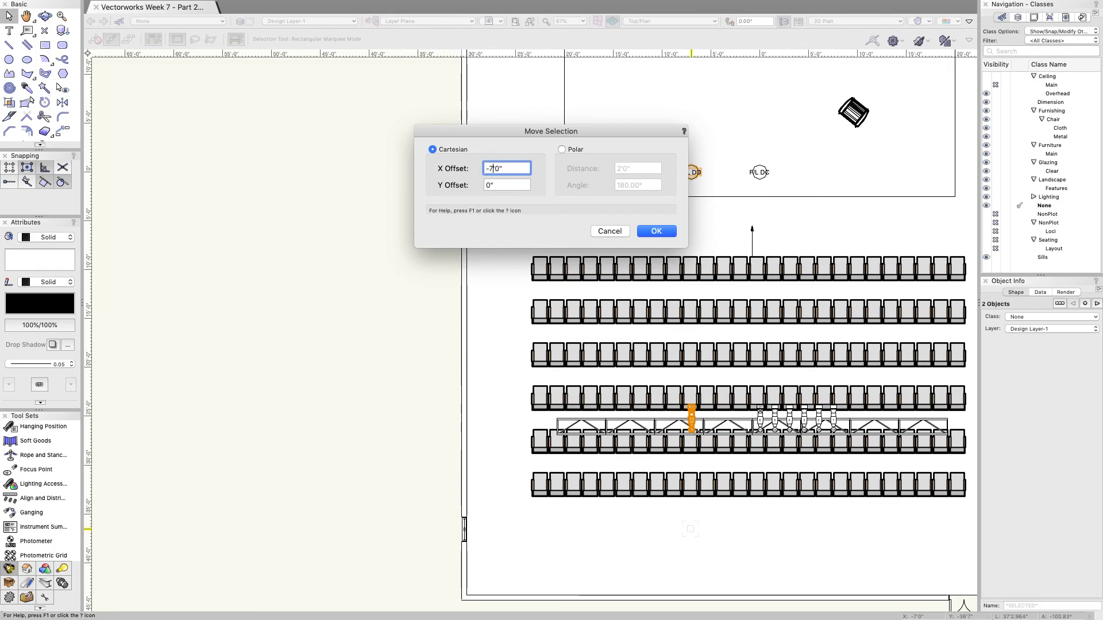
key(Return)
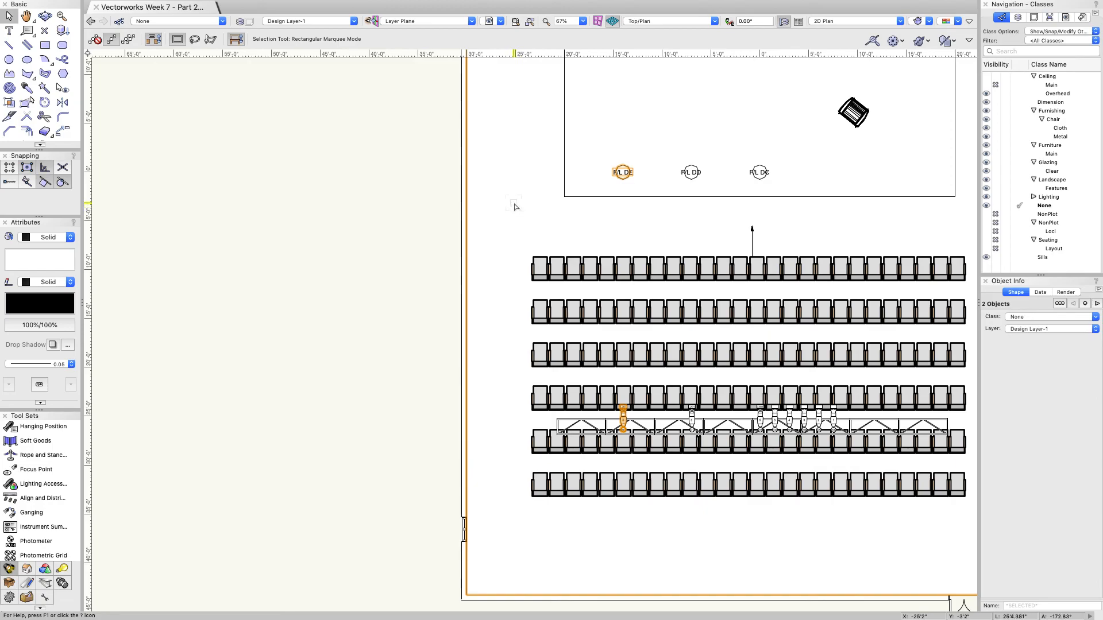
click(646, 307)
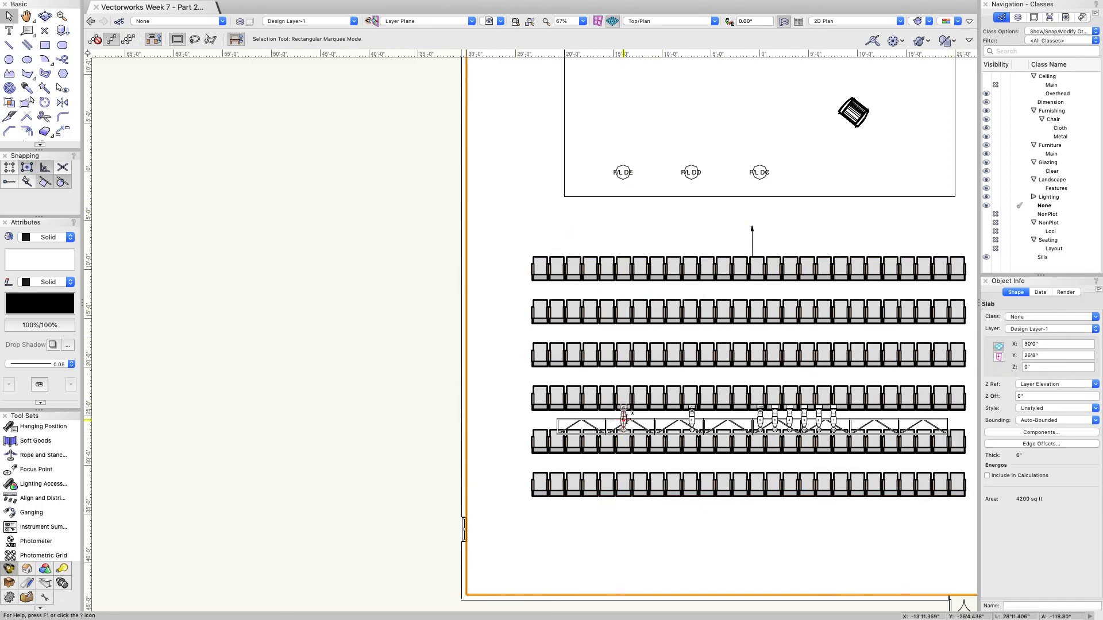
click(374, 409)
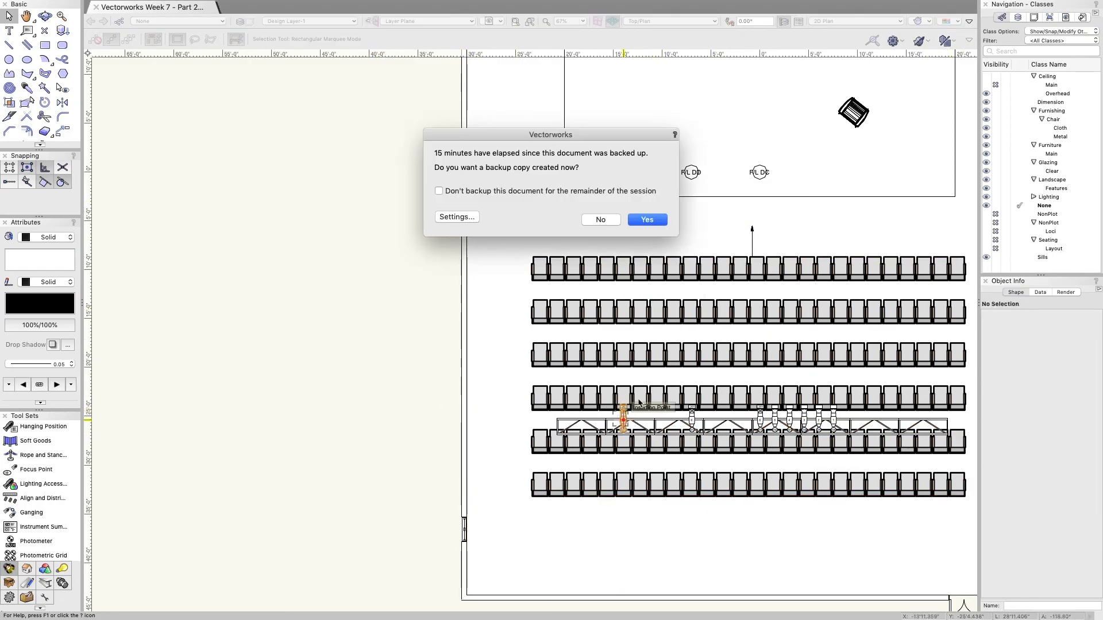
click(644, 221)
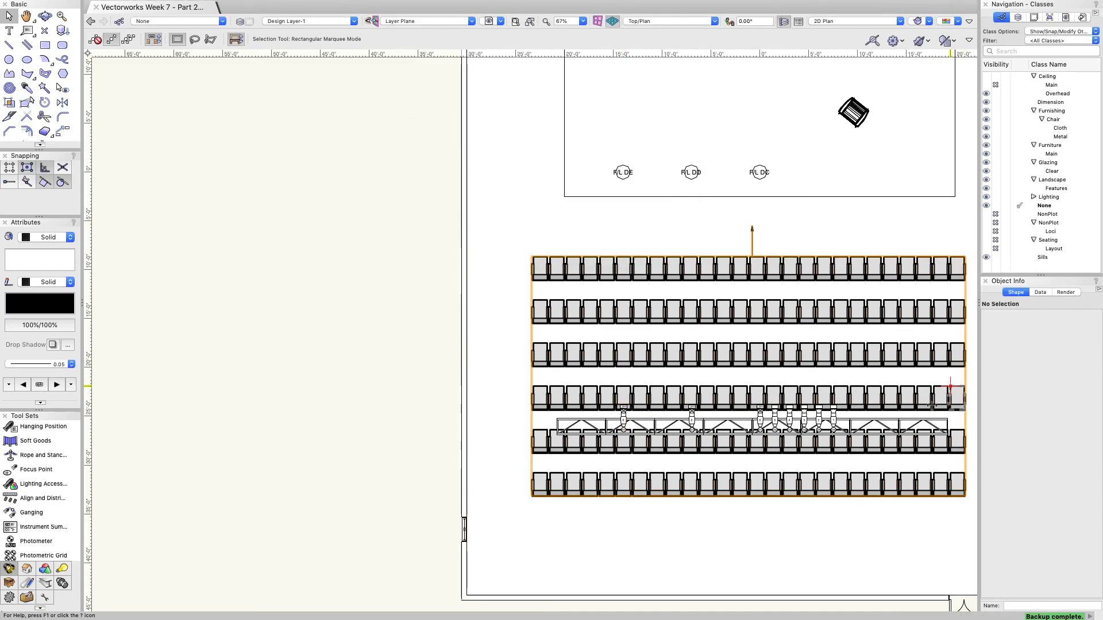
Step: Turn on the left truss light's beam and set its focus to F/L DE
click(625, 418)
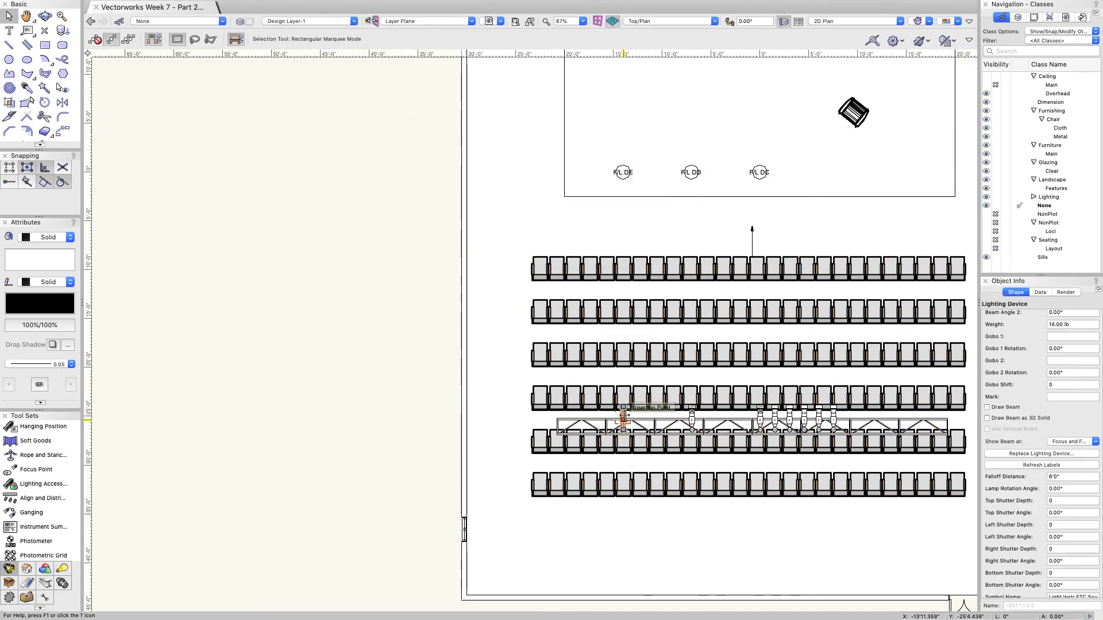
click(1011, 408)
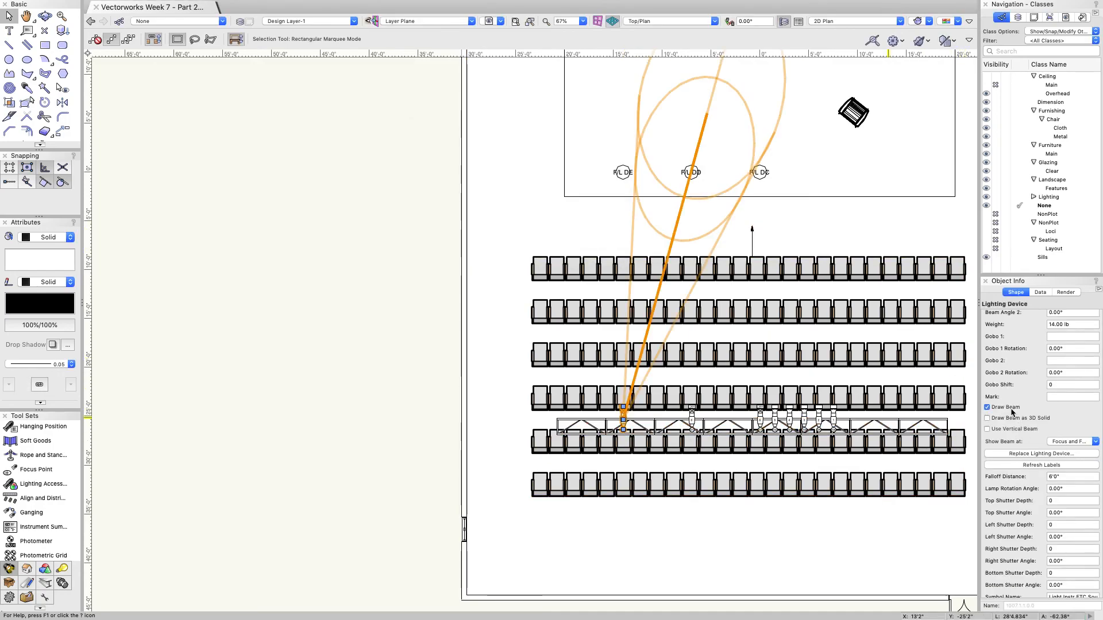
scroll(1009, 480, down, 8)
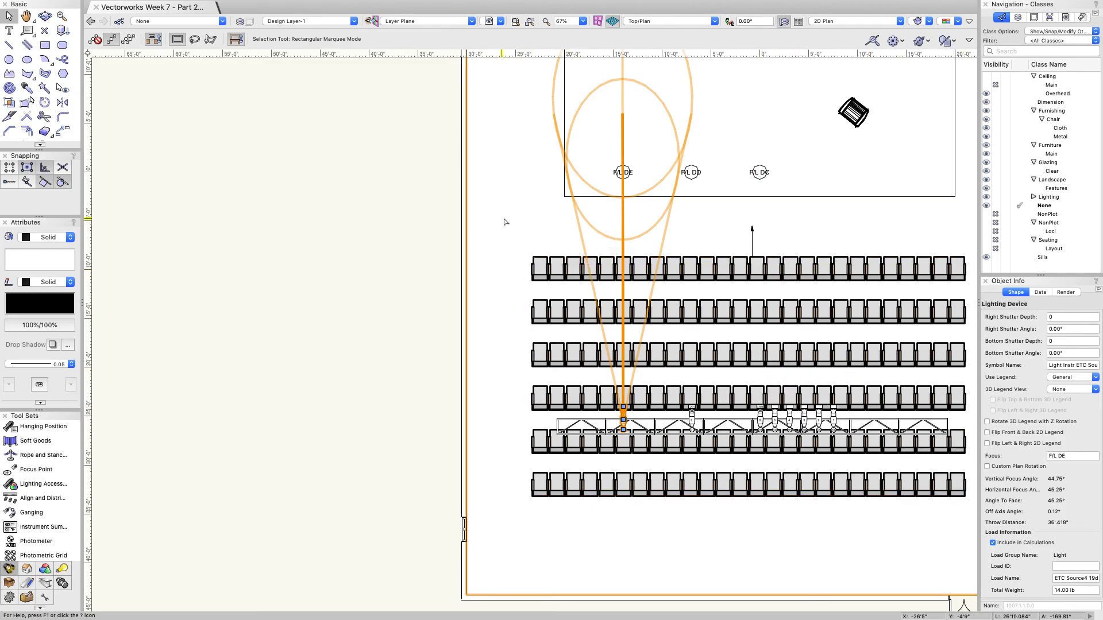
scroll(586, 195, up, 3)
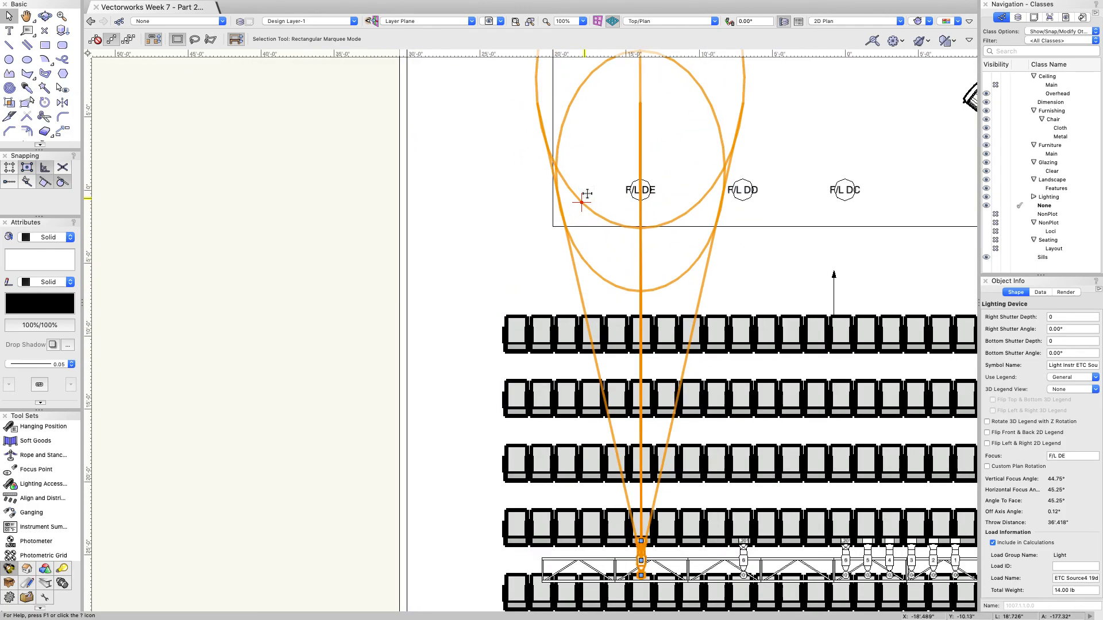
mouse_move(2, 4)
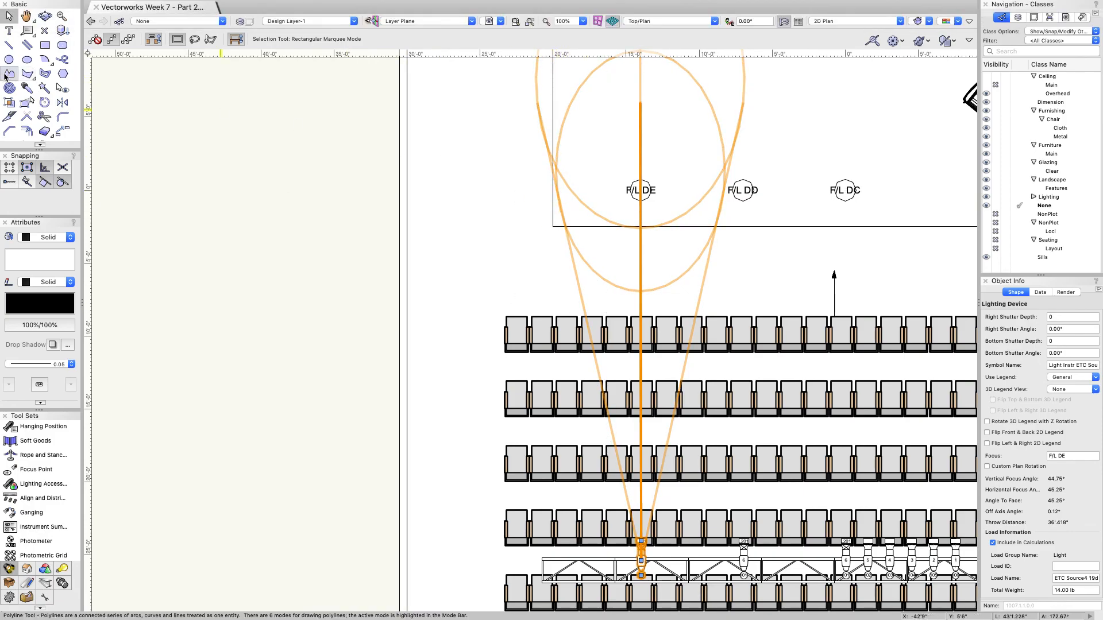
Step: Tilt the drawing into a 3D view of the truss with the Flyover tool
click(46, 19)
mouse_move(500, 236)
mouse_down()
mouse_move(438, 278)
mouse_move(419, 451)
mouse_move(482, 407)
mouse_move(475, 419)
mouse_move(467, 352)
mouse_move(294, 359)
mouse_move(350, 436)
mouse_move(247, 448)
mouse_move(275, 430)
mouse_move(500, 426)
mouse_move(352, 446)
mouse_move(400, 468)
mouse_up()
Step: Return to the 2D Top/Plan view and turn off the left truss light's beam
click(836, 24)
click(833, 15)
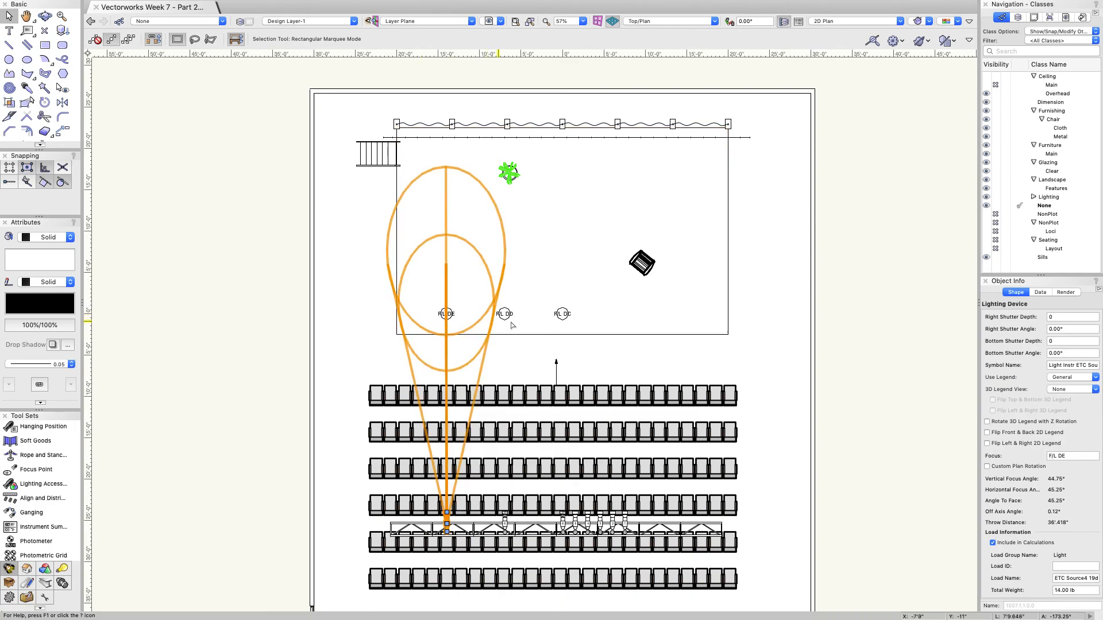
click(360, 340)
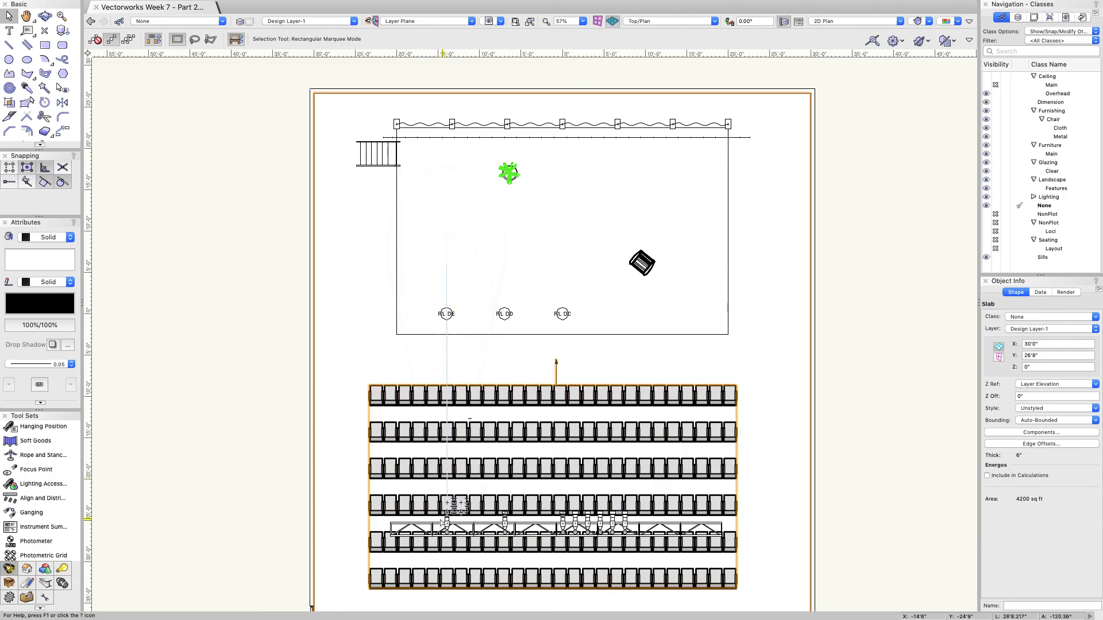
click(302, 535)
scroll(300, 552, up, 5)
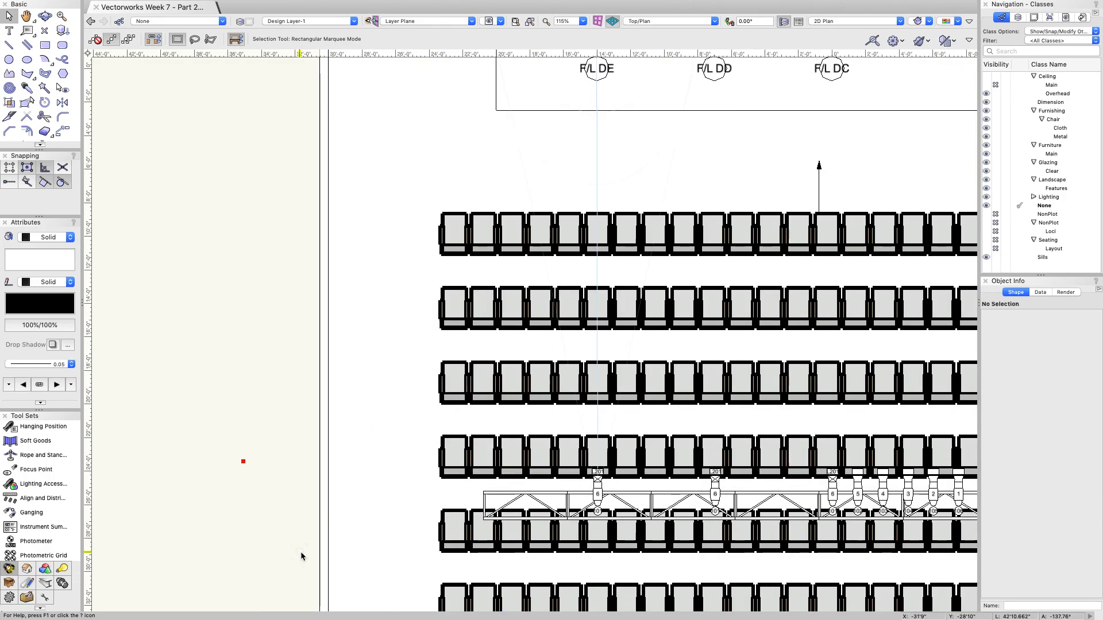
click(597, 494)
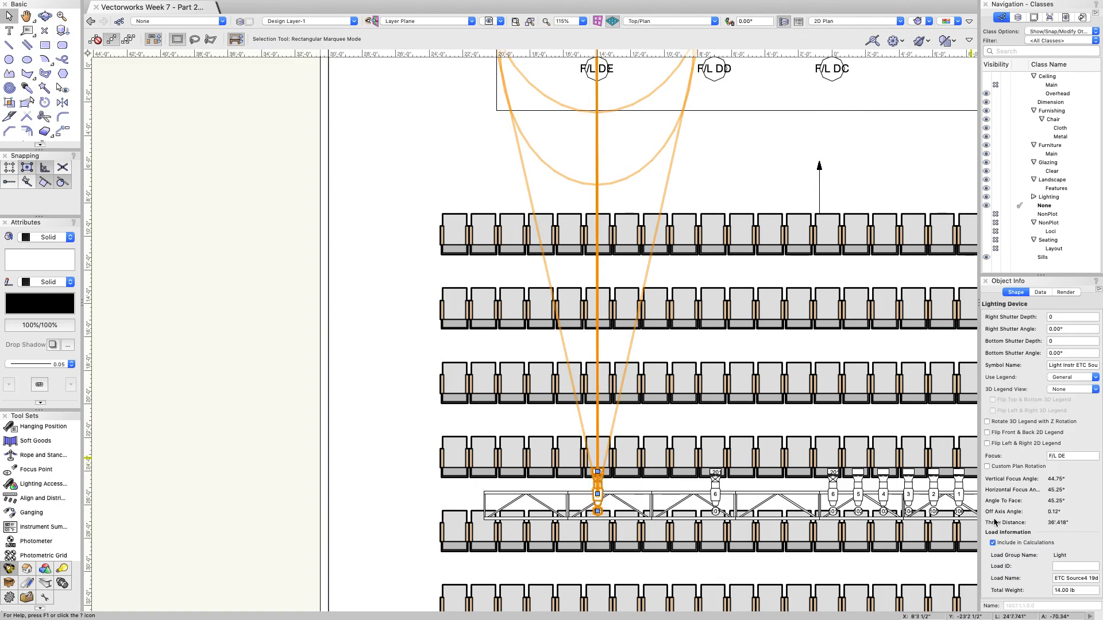
scroll(1000, 508, up, 6)
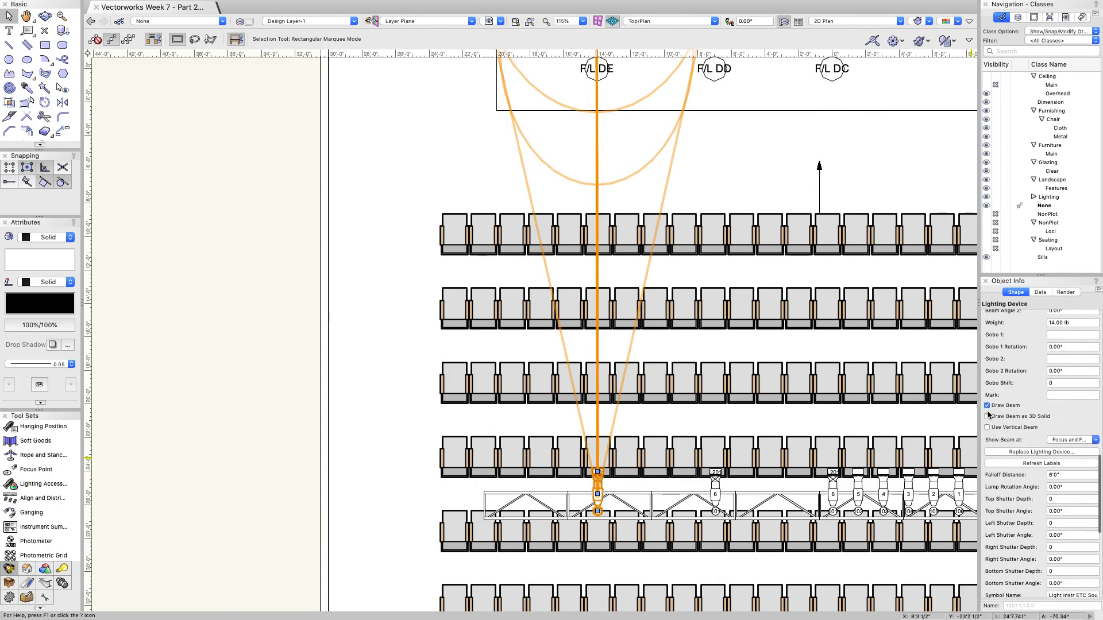
click(987, 405)
Step: Move the F/L DE focus point 2' further left
scroll(641, 207, down, 3)
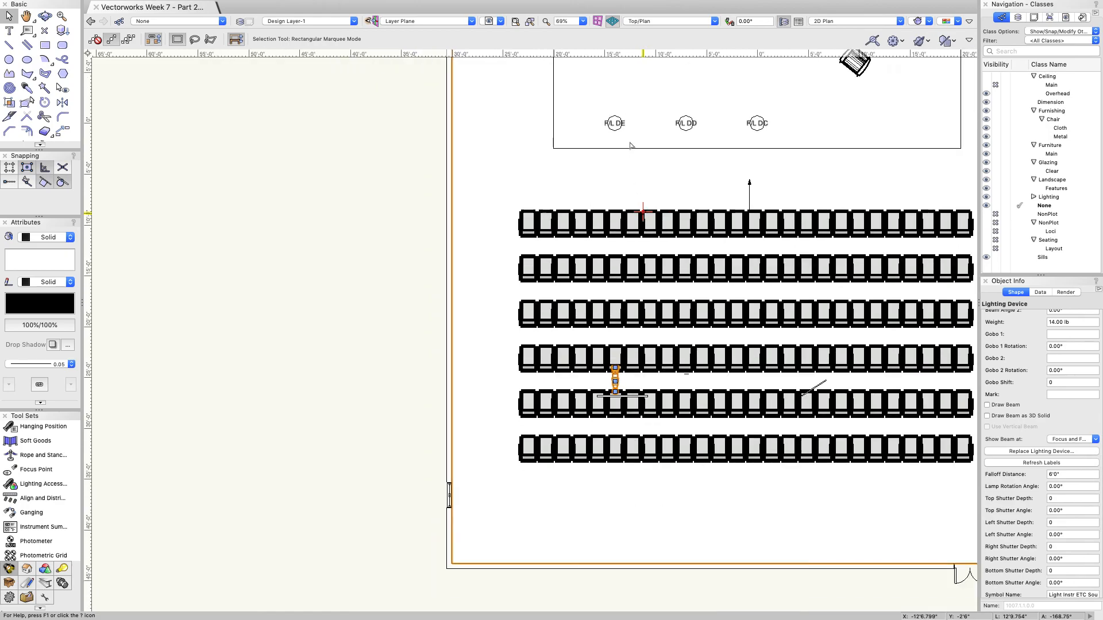
click(615, 124)
key(super+m)
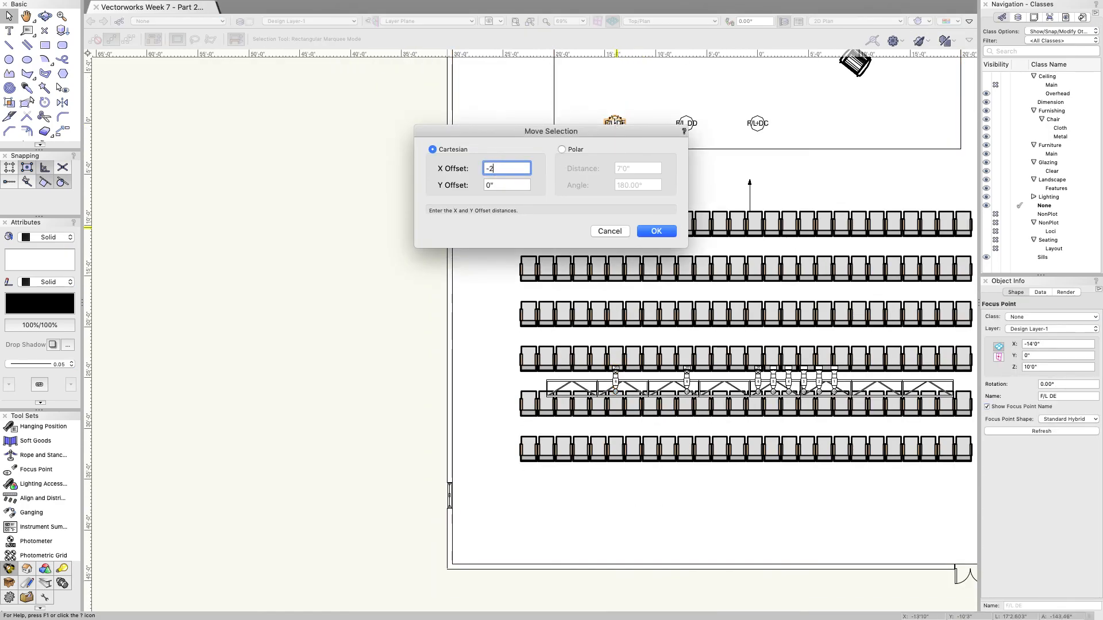
key(Return)
Step: Move both truss lights 2' left and turn the left light's beam back on
click(616, 379)
click(310, 328)
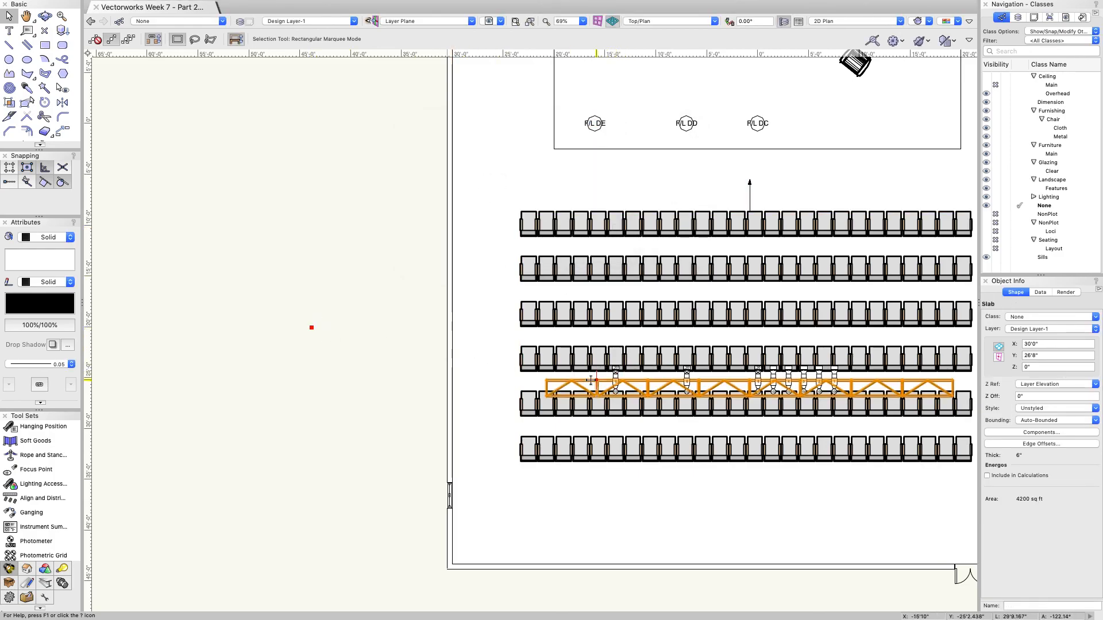
click(616, 379)
shift+click(687, 380)
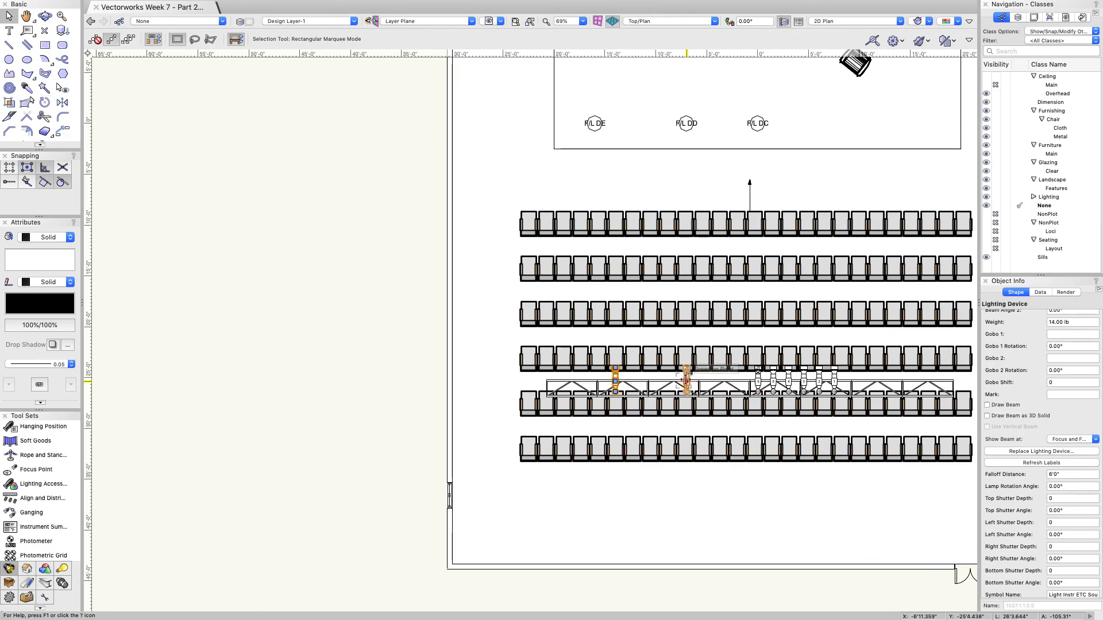
key(super+m)
click(656, 231)
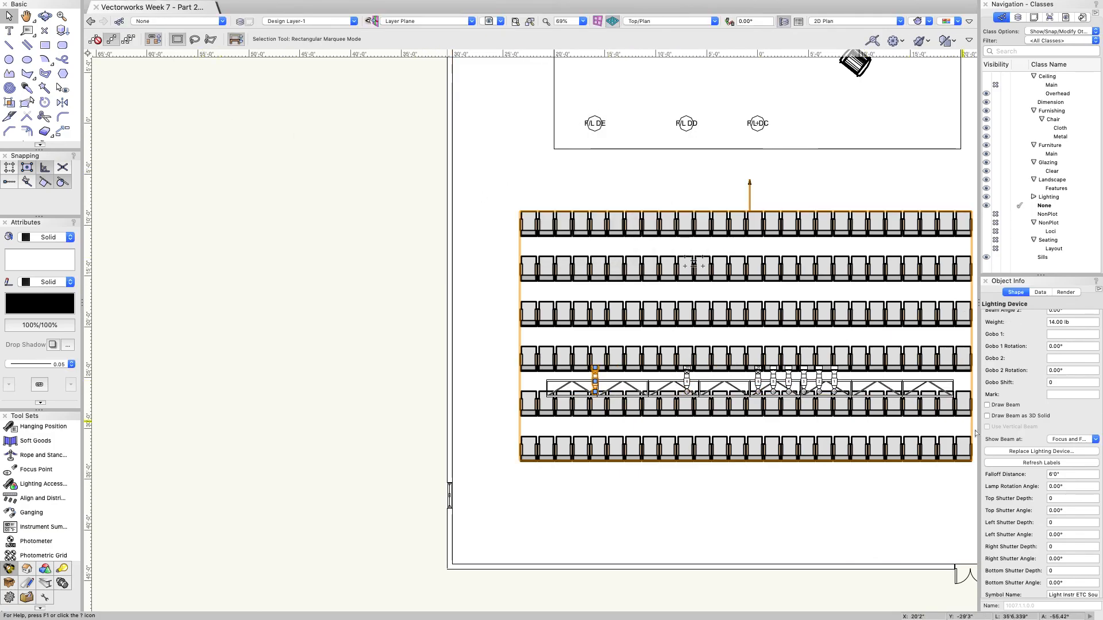
click(988, 405)
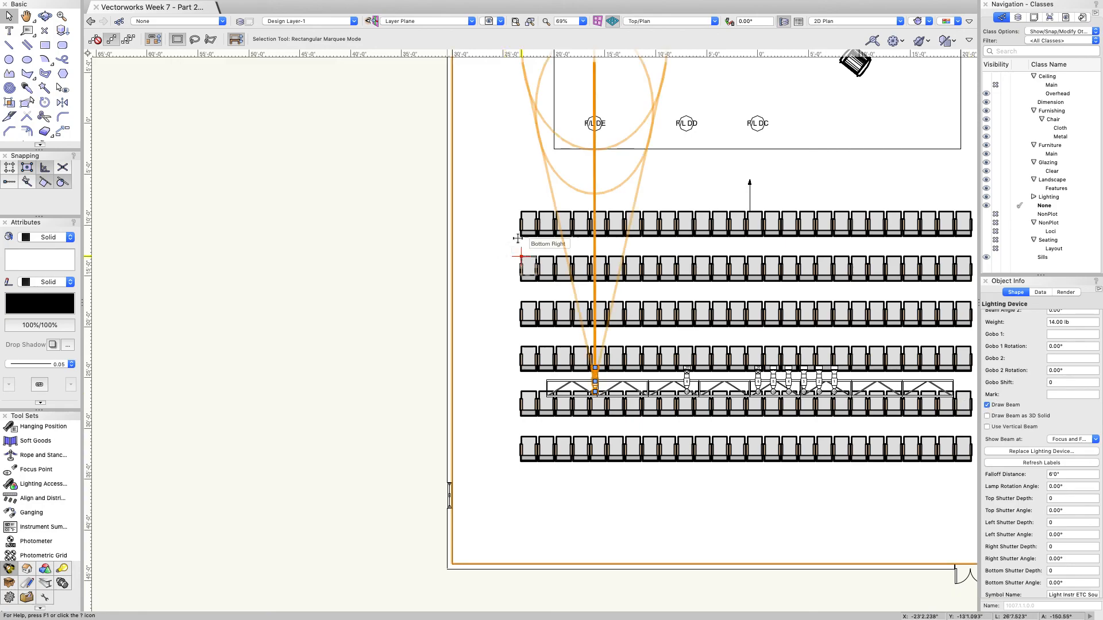
Step: Try Right Shutter Depth values of 30, then 40, on the F/L DE light
scroll(522, 235, down, 5)
scroll(511, 184, up, 5)
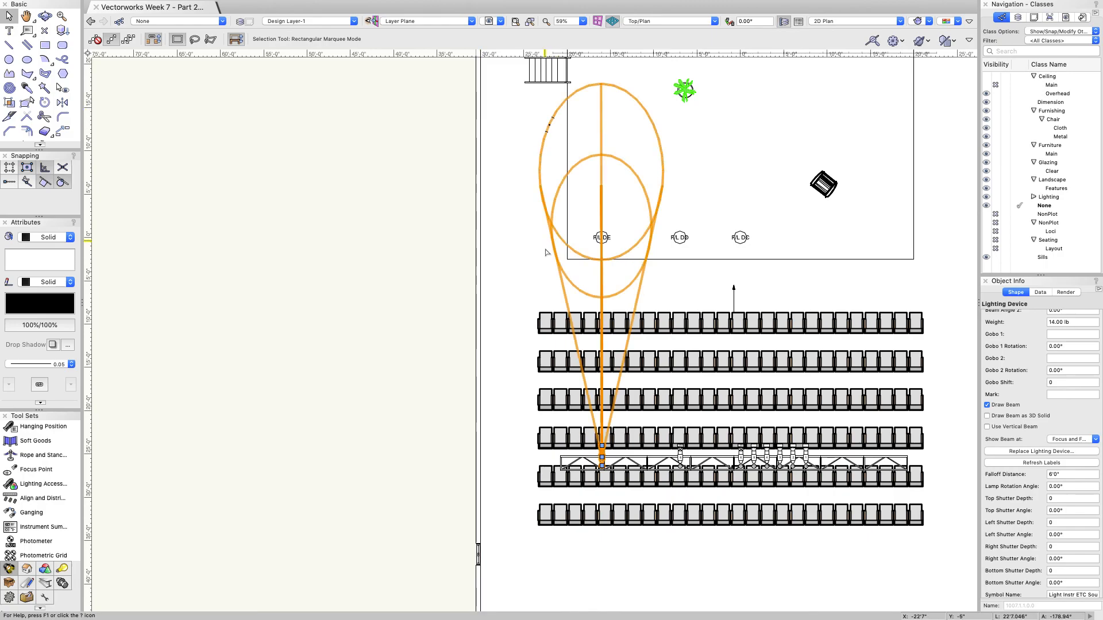
scroll(1032, 395, down, 5)
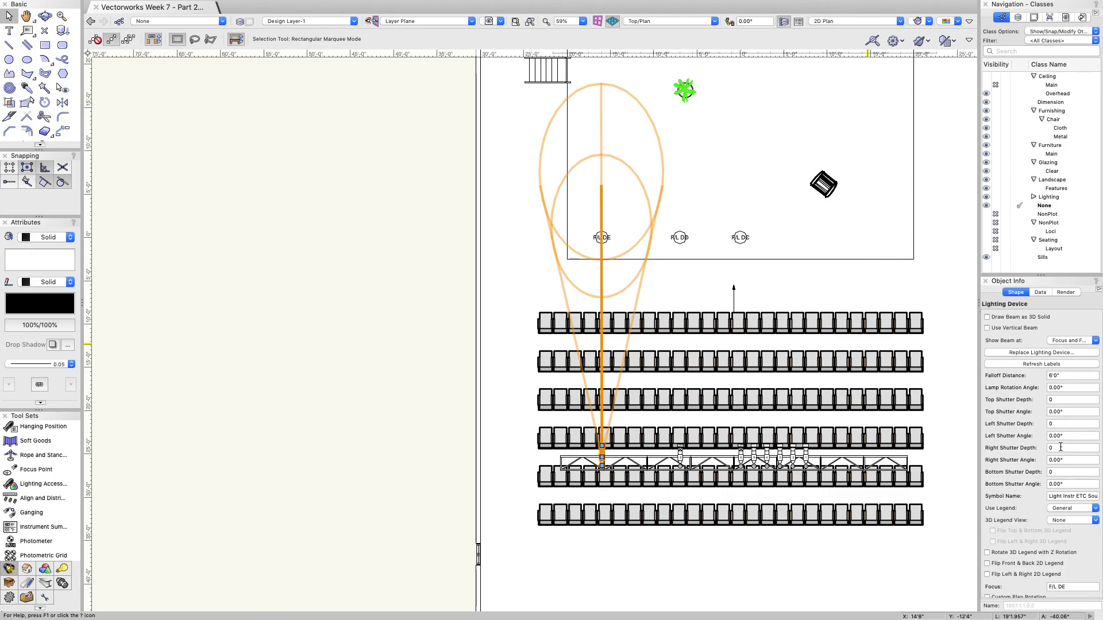
key(Return)
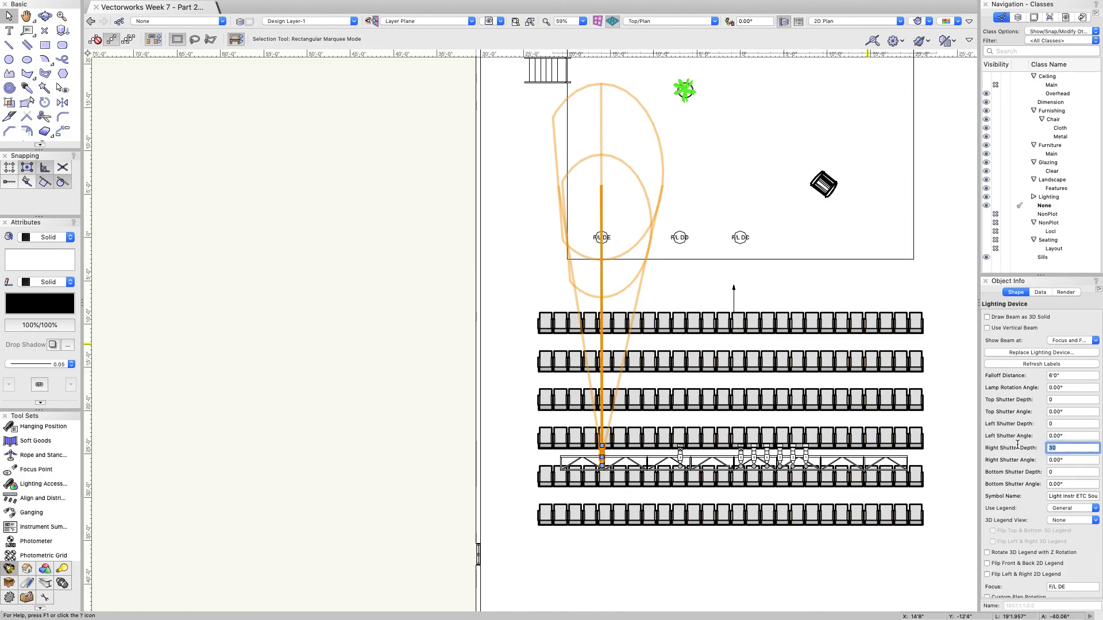
key(Return)
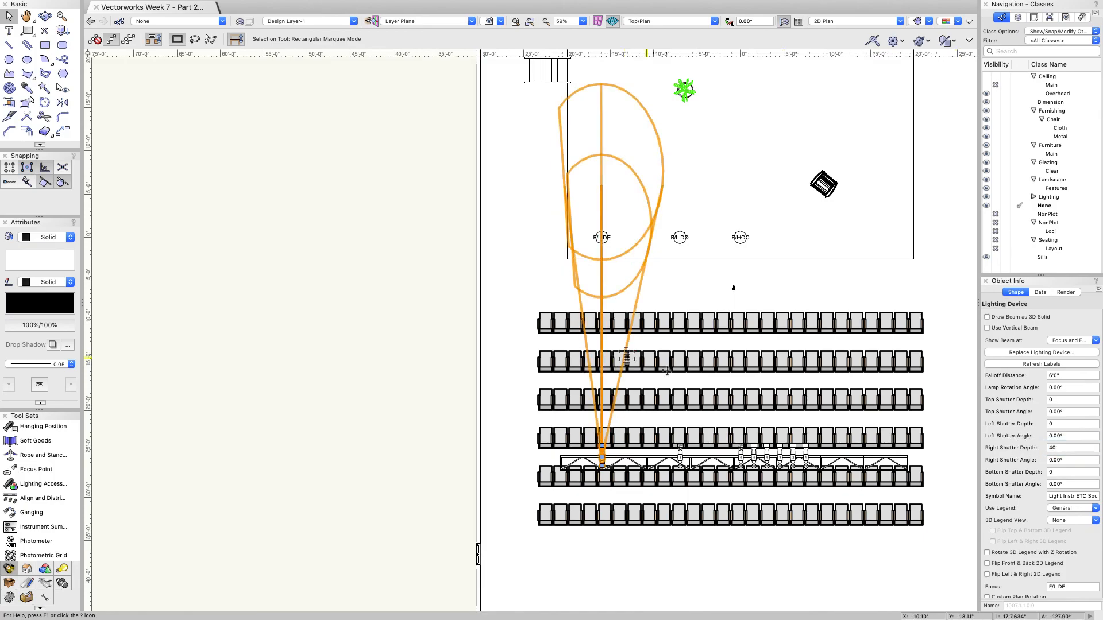
Step: Step Right Shutter Angle through 20° and 10° down to 6°, then set depth to 42
click(1067, 460)
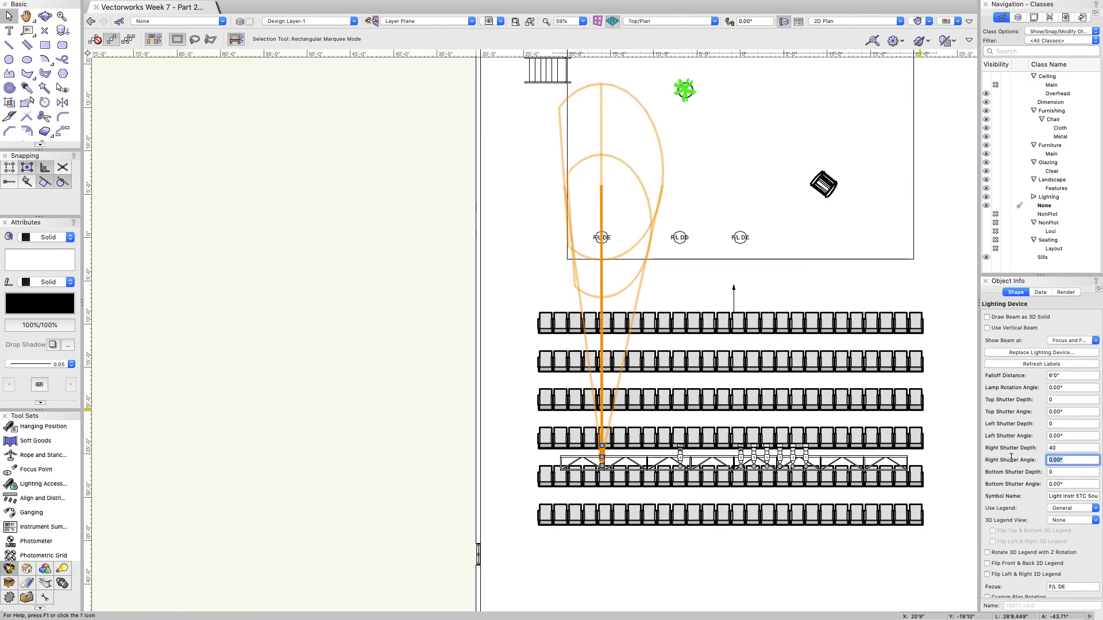
key(Return)
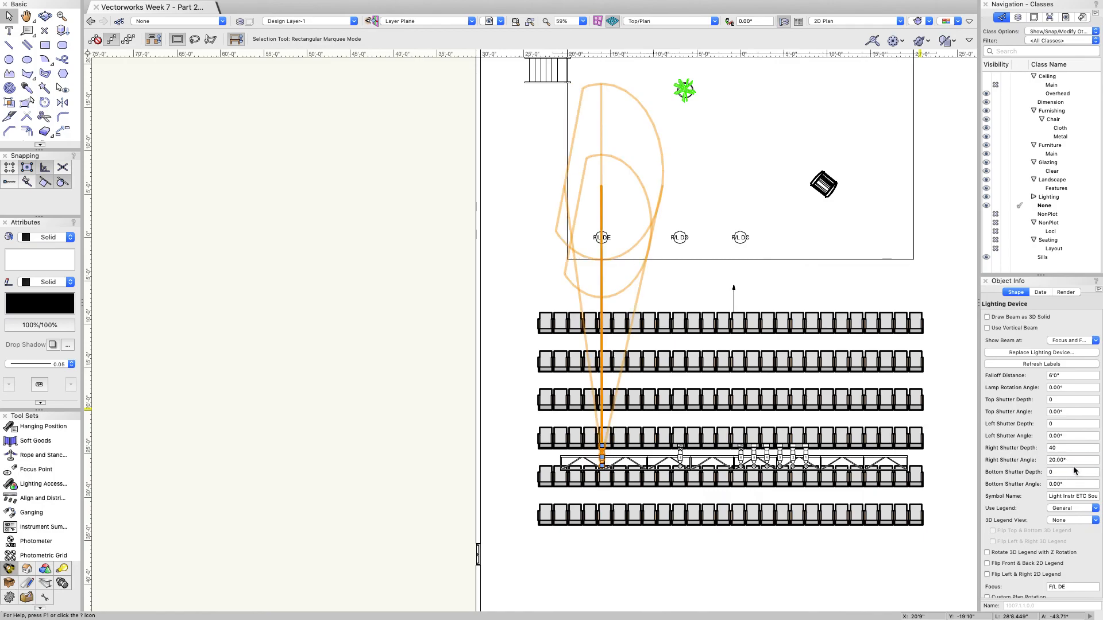
text(10)
key(Return)
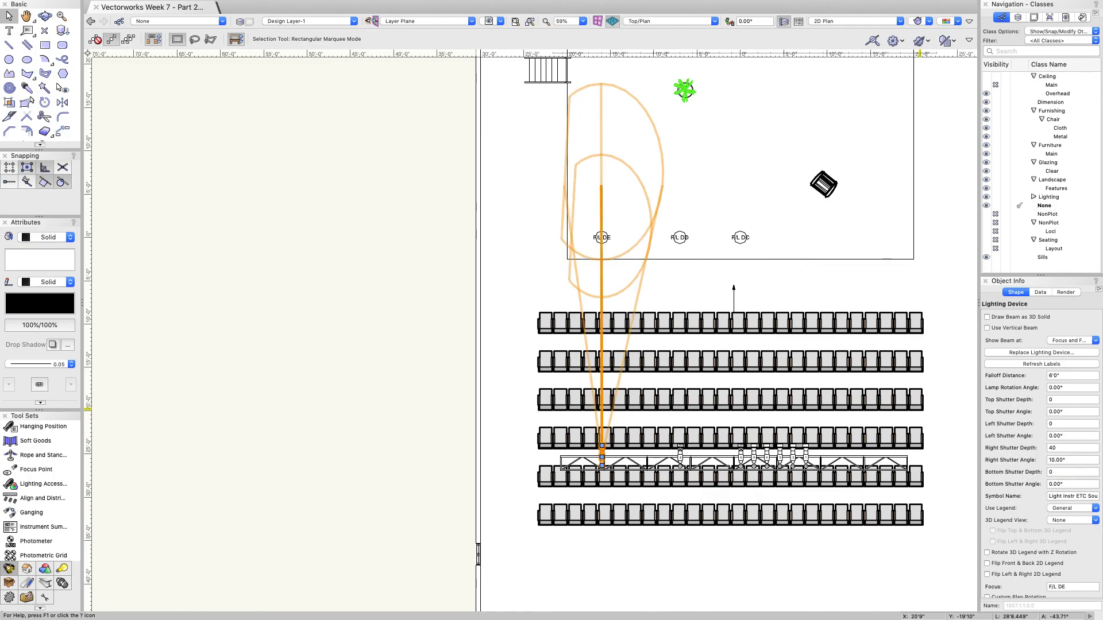
click(1019, 457)
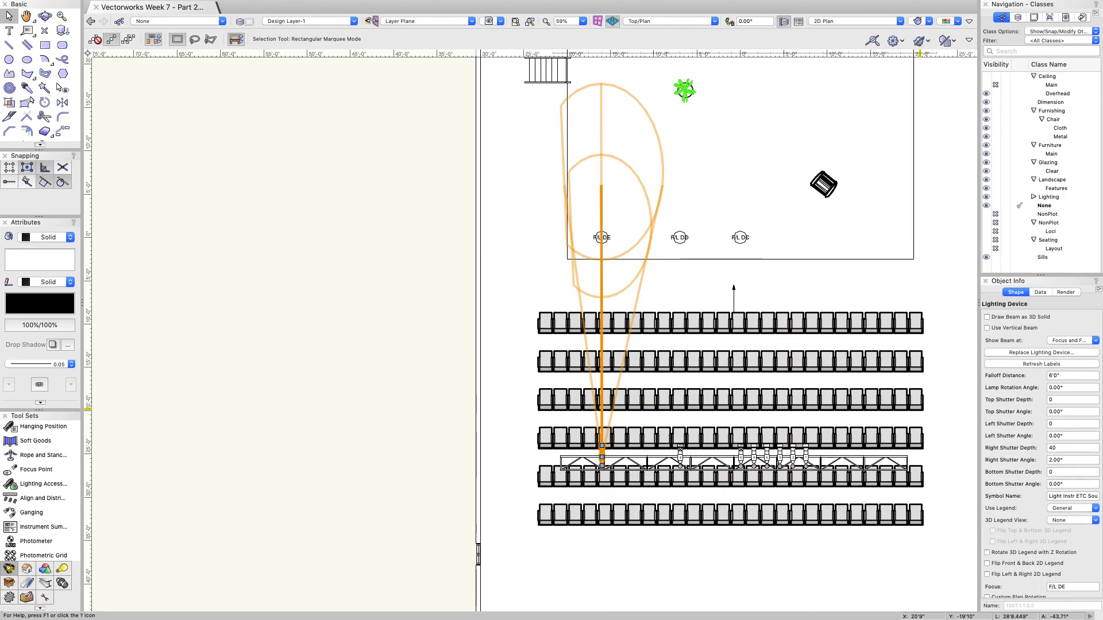
key(Return)
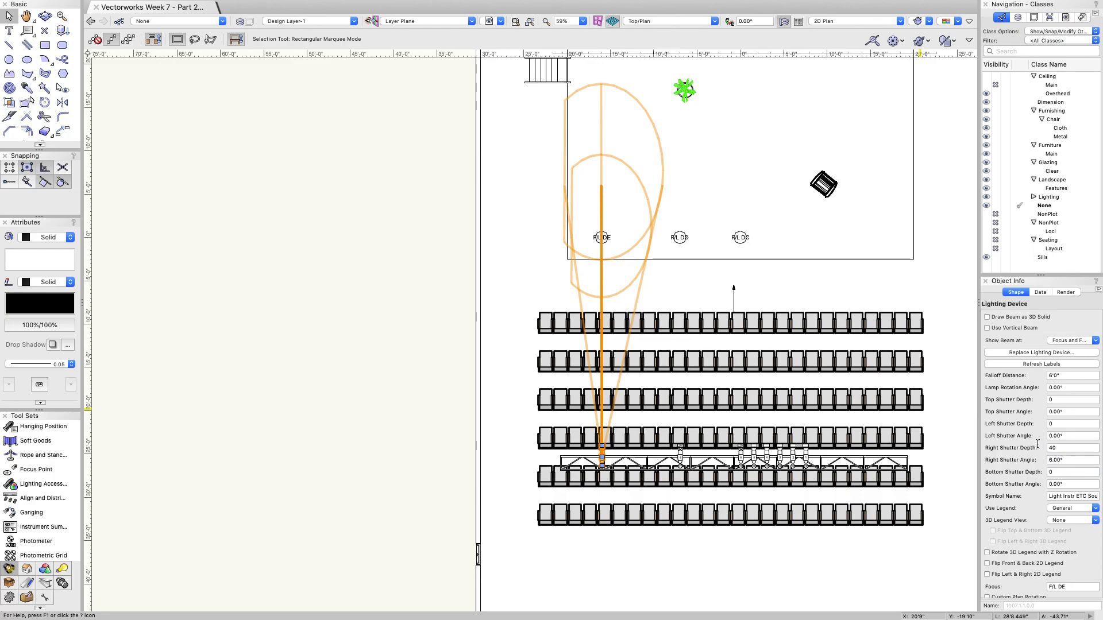
key(Return)
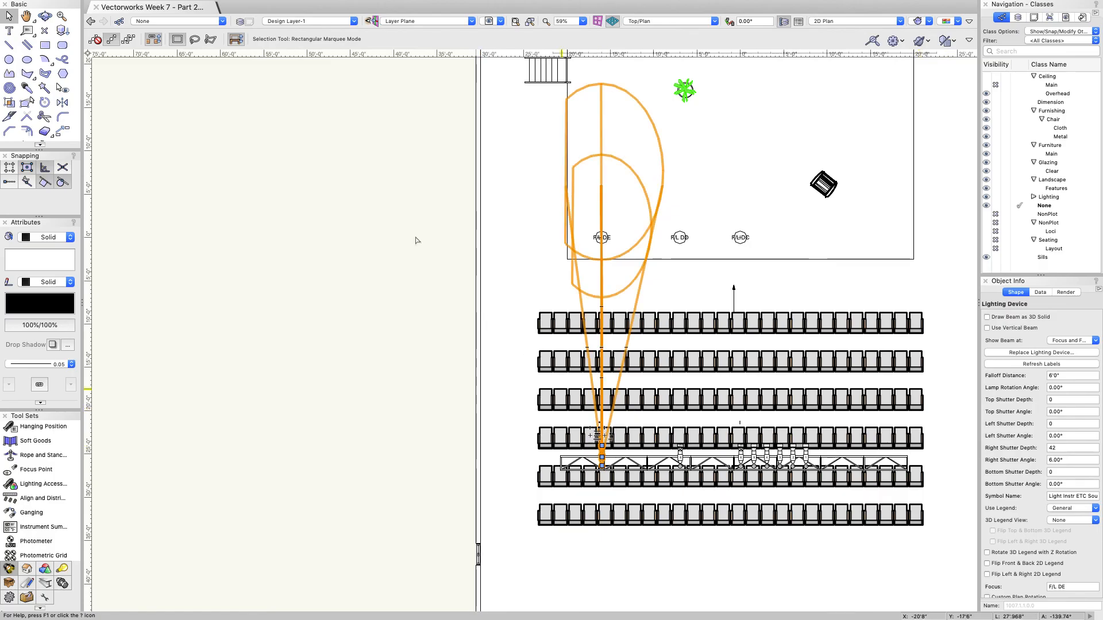
Step: Orbit into a 3D side view of the truss with the Flyover tool
click(45, 15)
click(630, 329)
drag(630, 330, 582, 445)
drag(497, 381, 745, 423)
drag(418, 380, 616, 404)
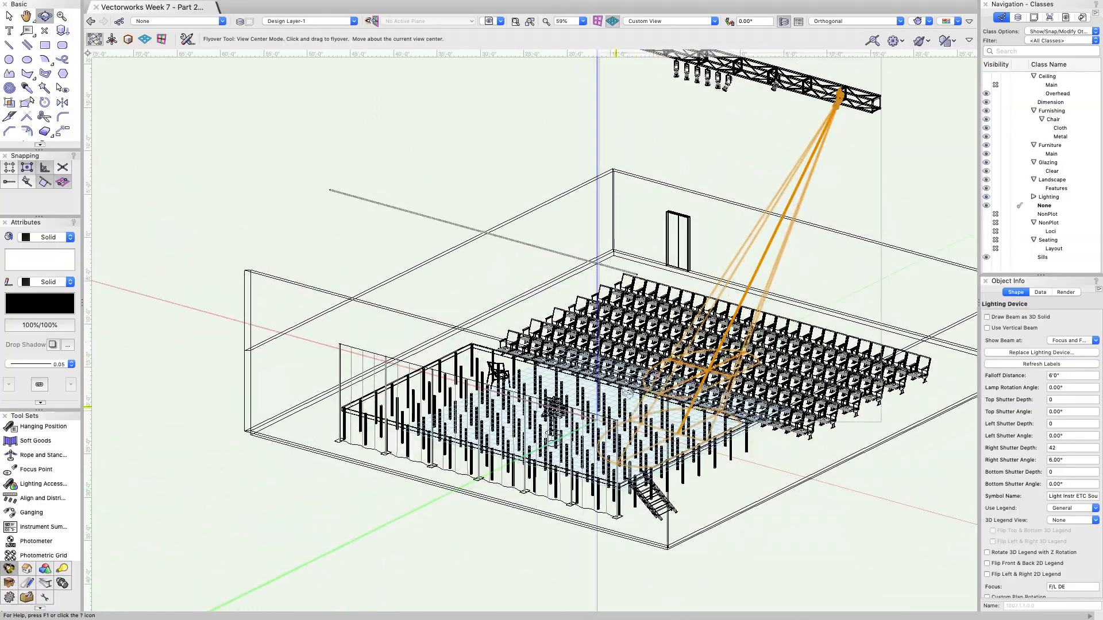
Step: Select both truss instruments and set their Z height to 35'
key(x)
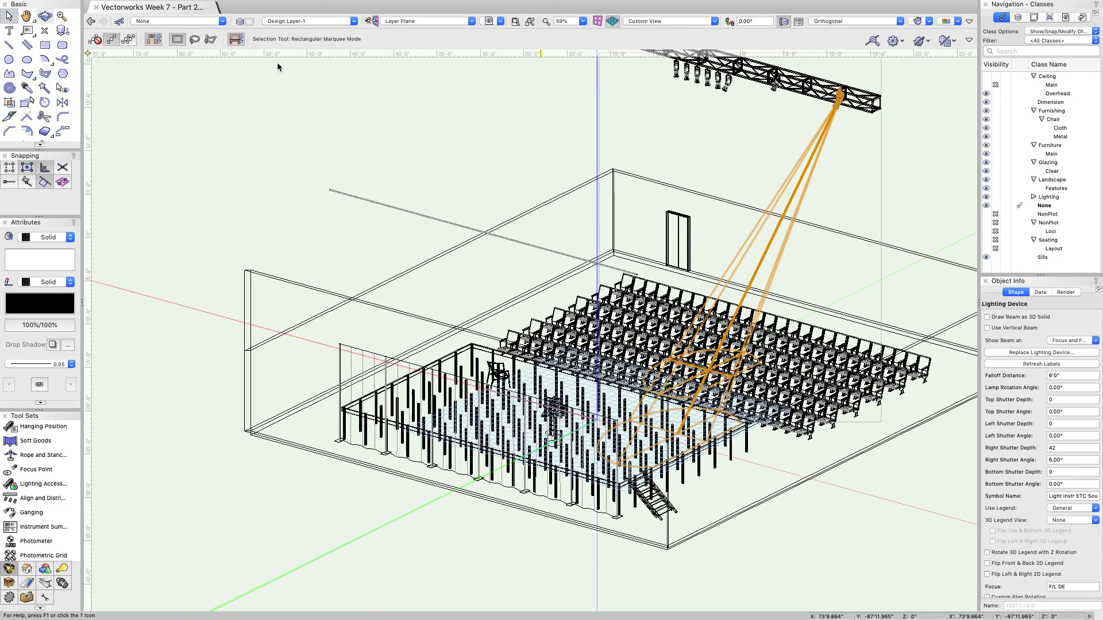
shift+click(772, 90)
scroll(1060, 366, up, 15)
scroll(1047, 359, up, 2)
click(1006, 367)
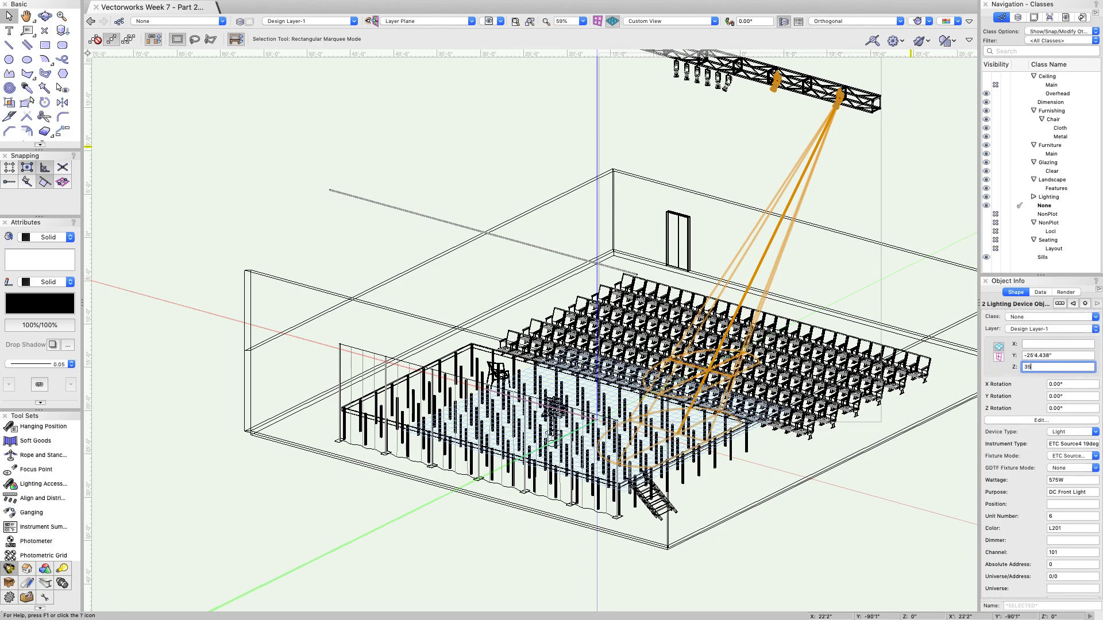
text(35)
key(Return)
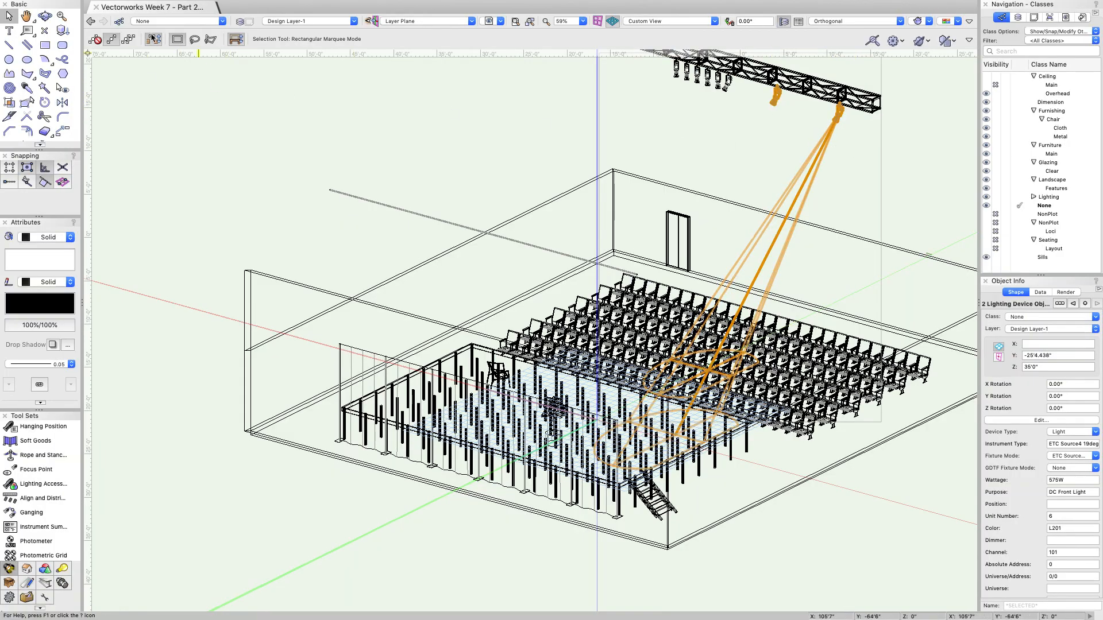
Step: Orbit over the stage, then return to the flat 2D Top/Plan view
click(44, 16)
drag(730, 93, 500, 322)
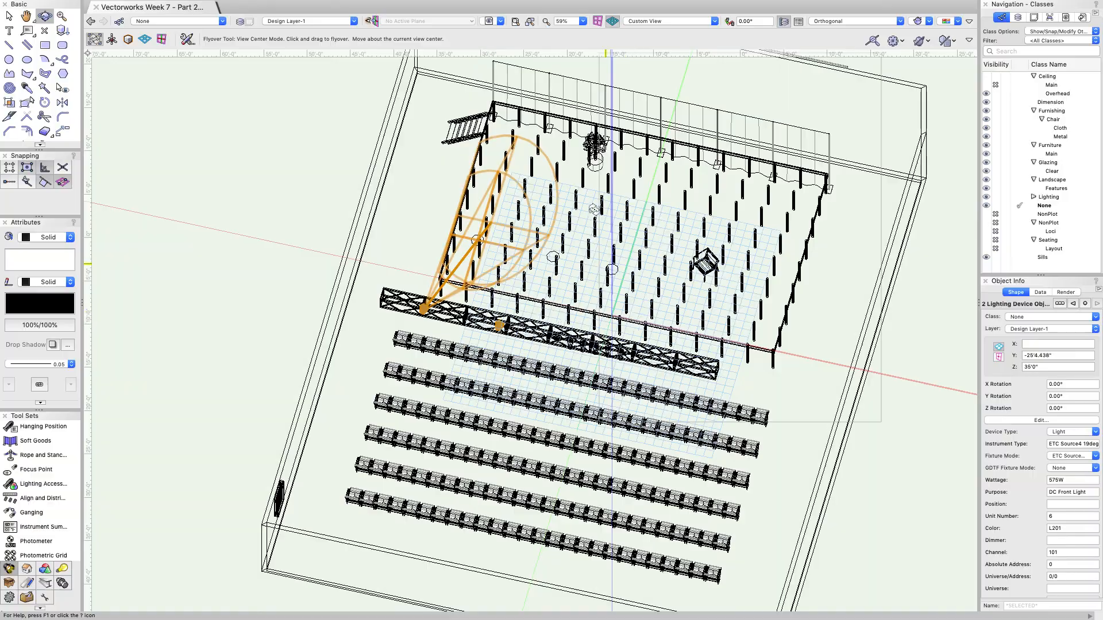
drag(493, 131, 526, 370)
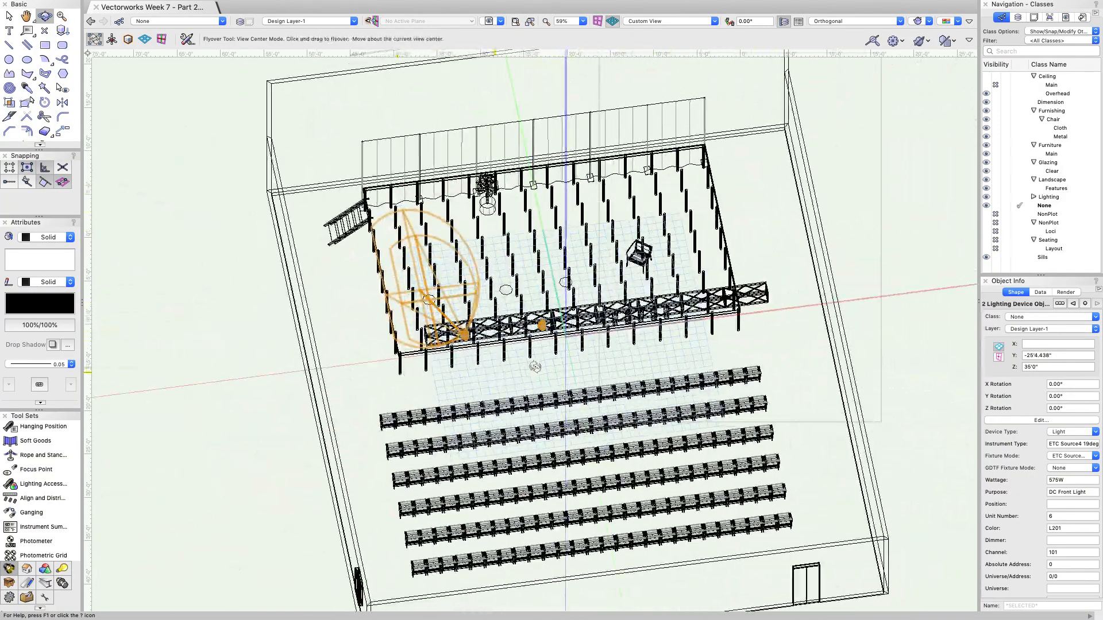
click(894, 22)
click(828, 33)
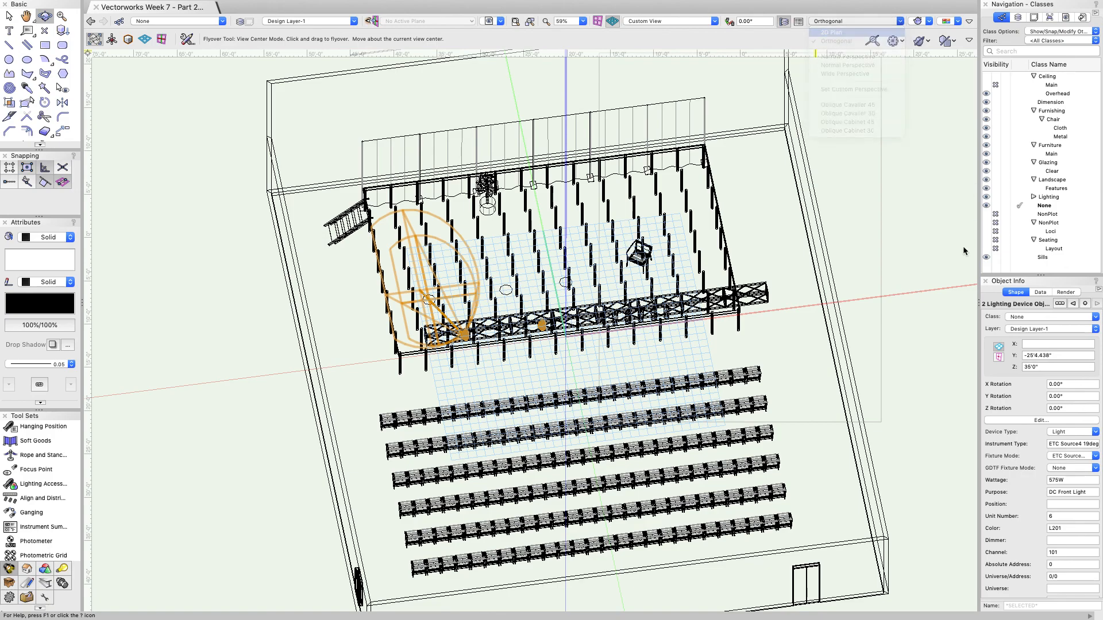
scroll(1025, 441, down, 10)
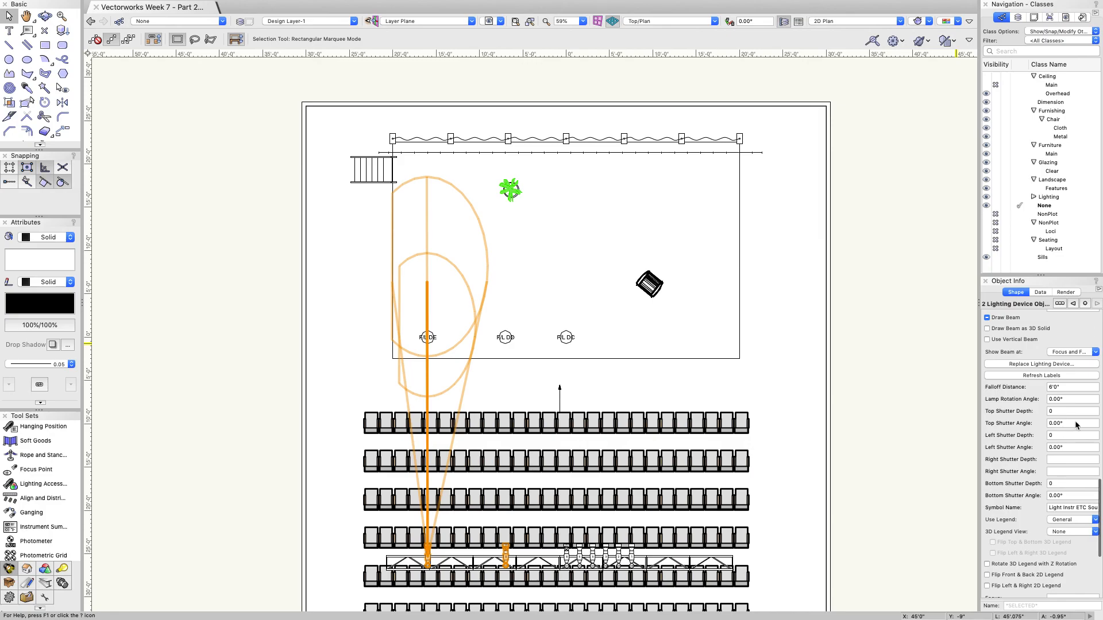
click(1053, 412)
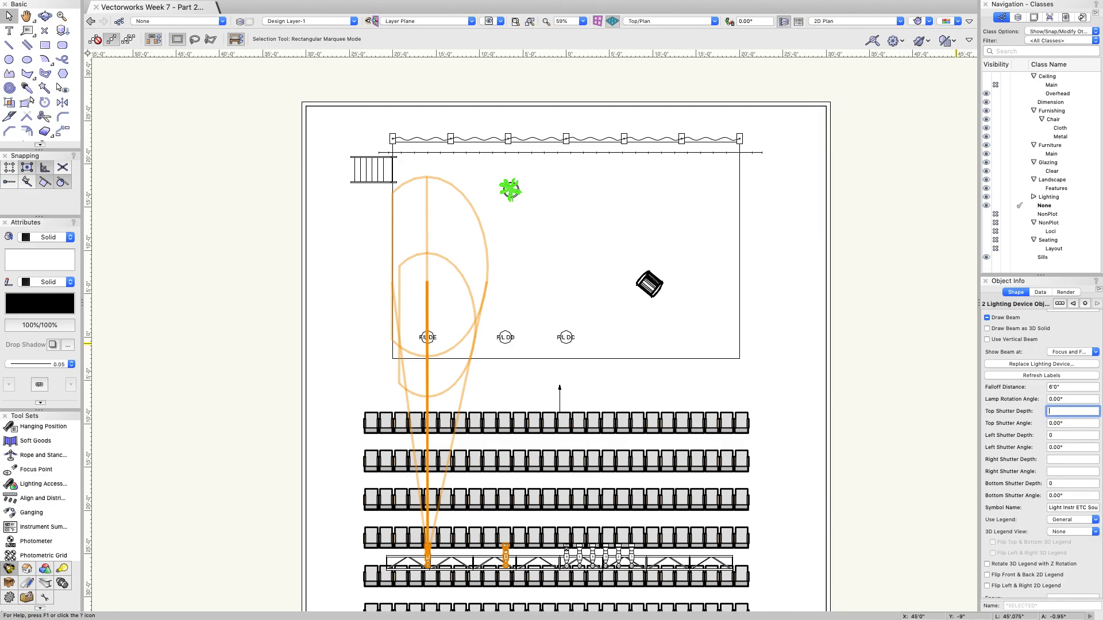
text(40)
key(Return)
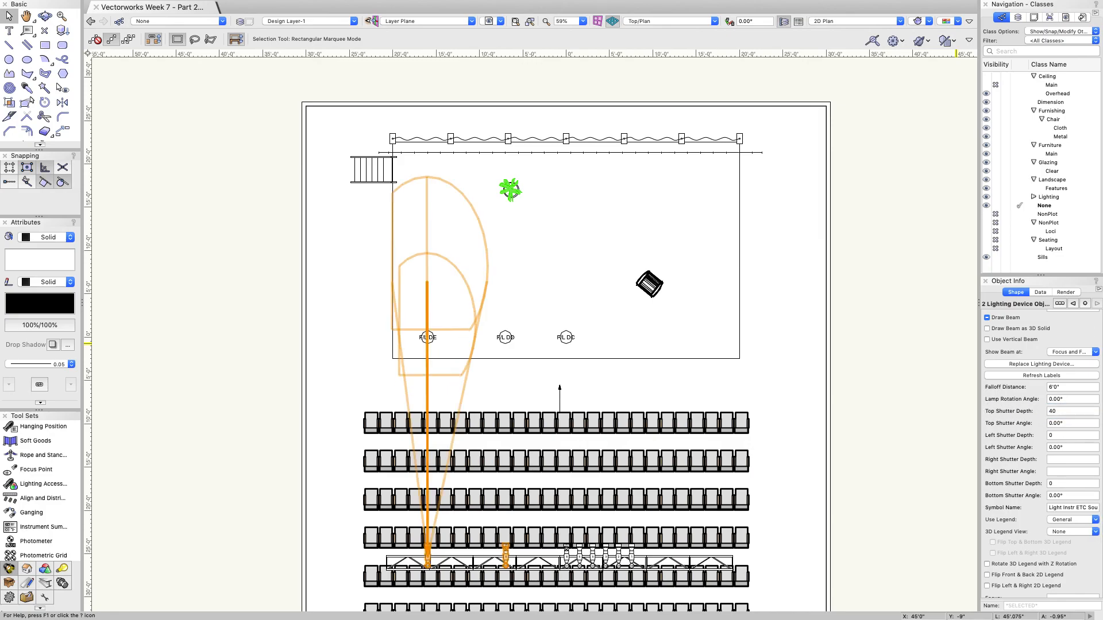
text(0)
key(Return)
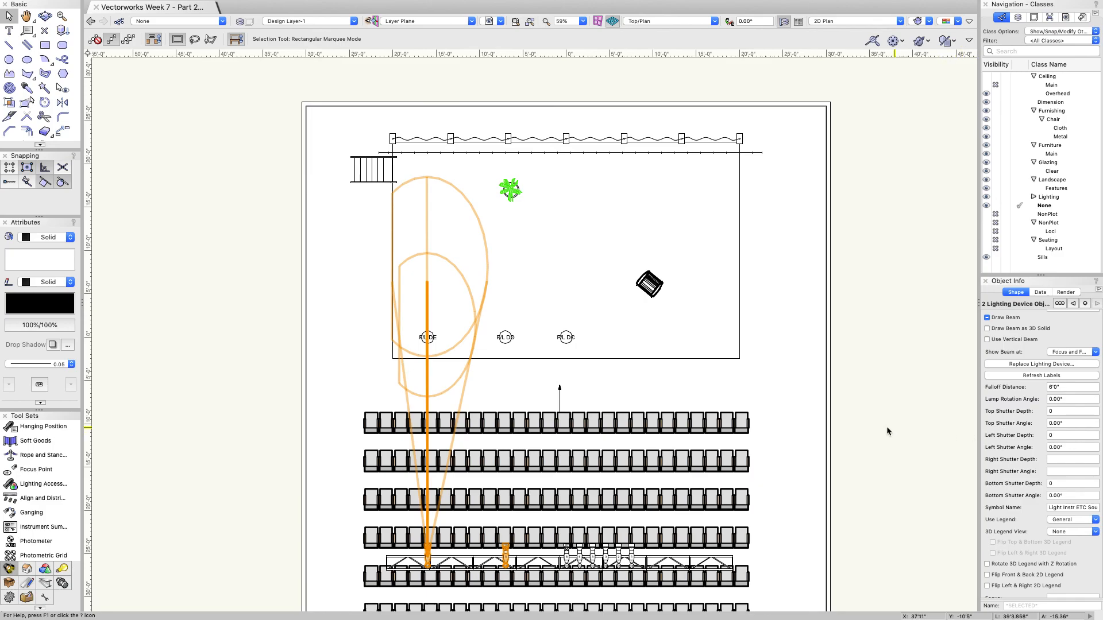
scroll(772, 406, down, 2)
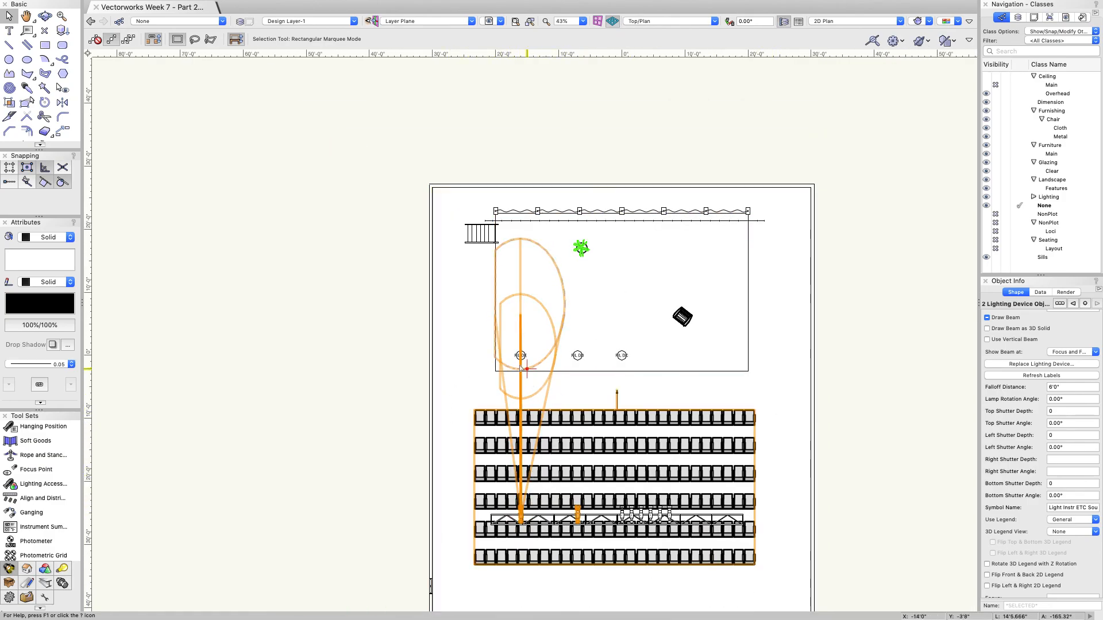
Step: Turn off Draw Beam for the shuttered F/L DE instrument and clear the selection
click(387, 413)
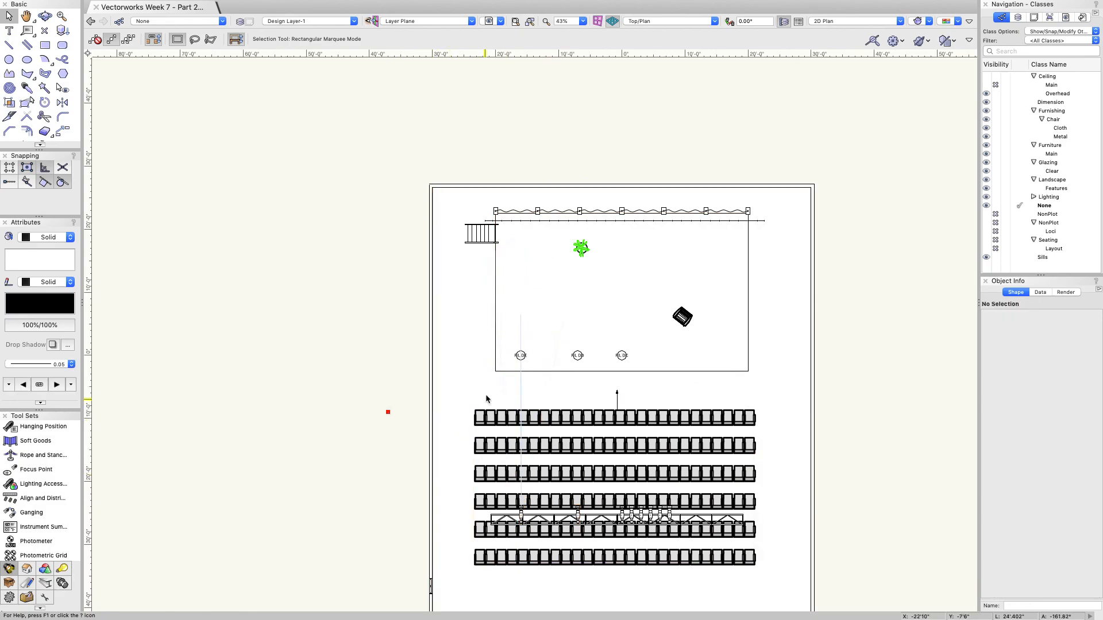
click(514, 369)
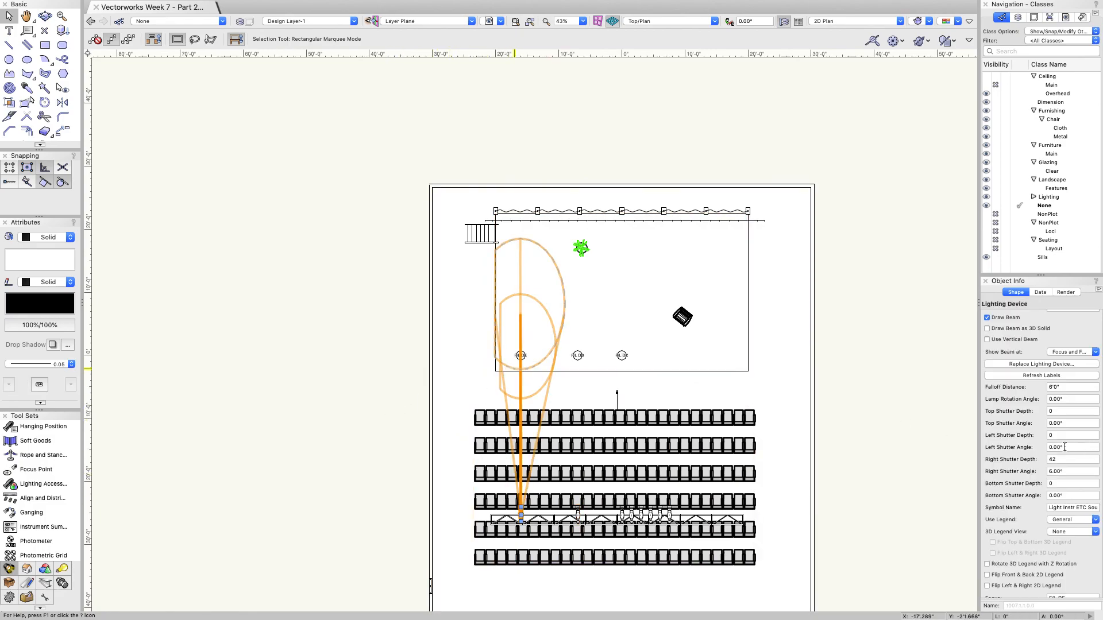
click(987, 318)
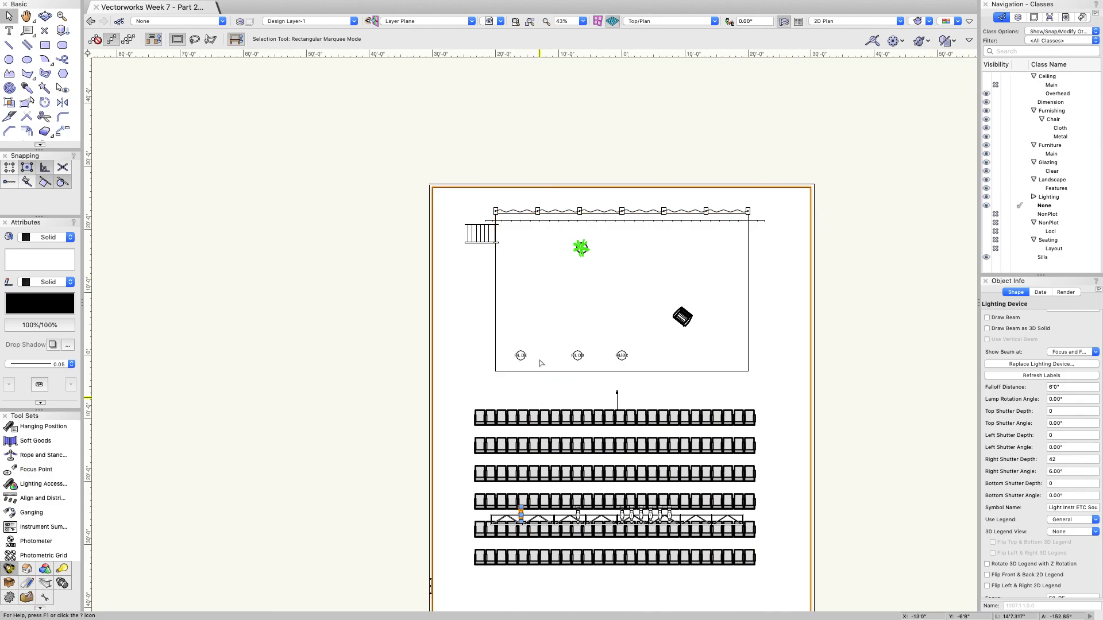
click(552, 389)
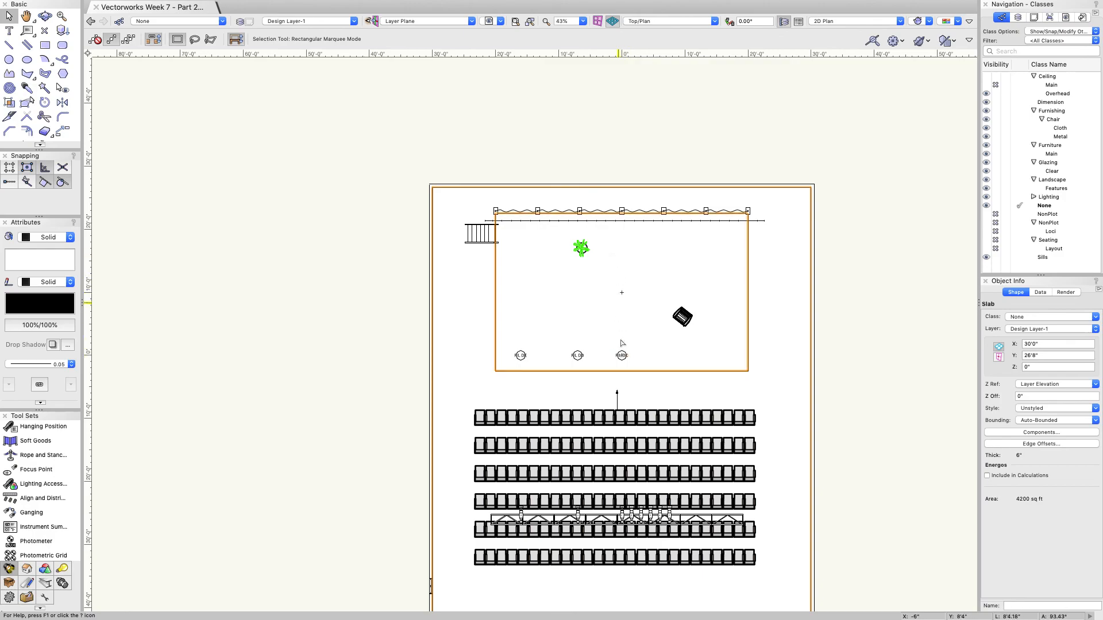
click(339, 331)
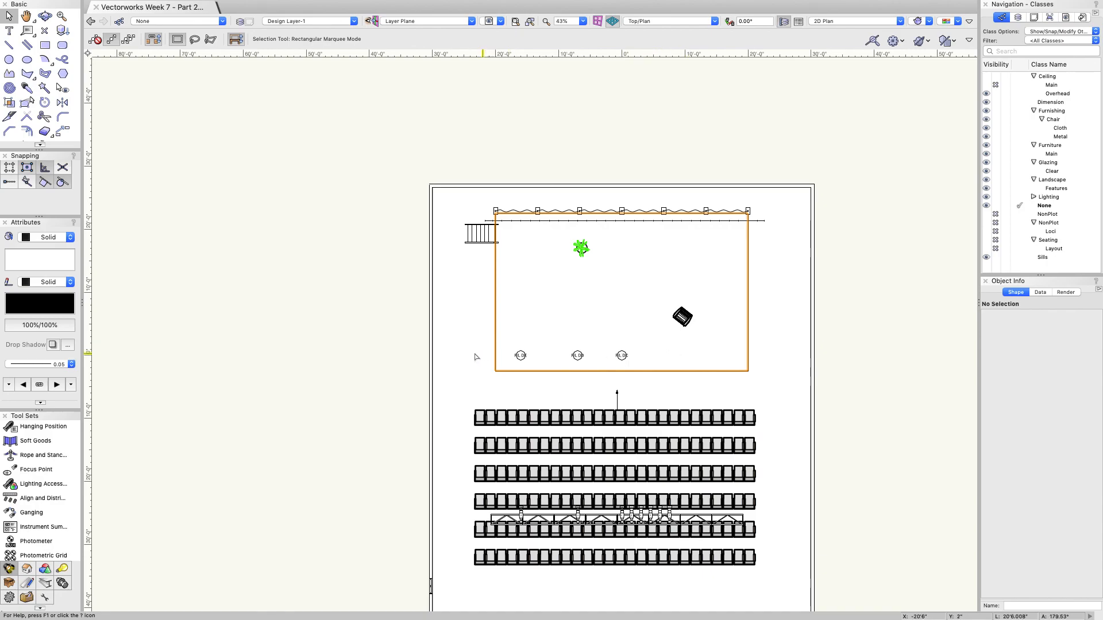